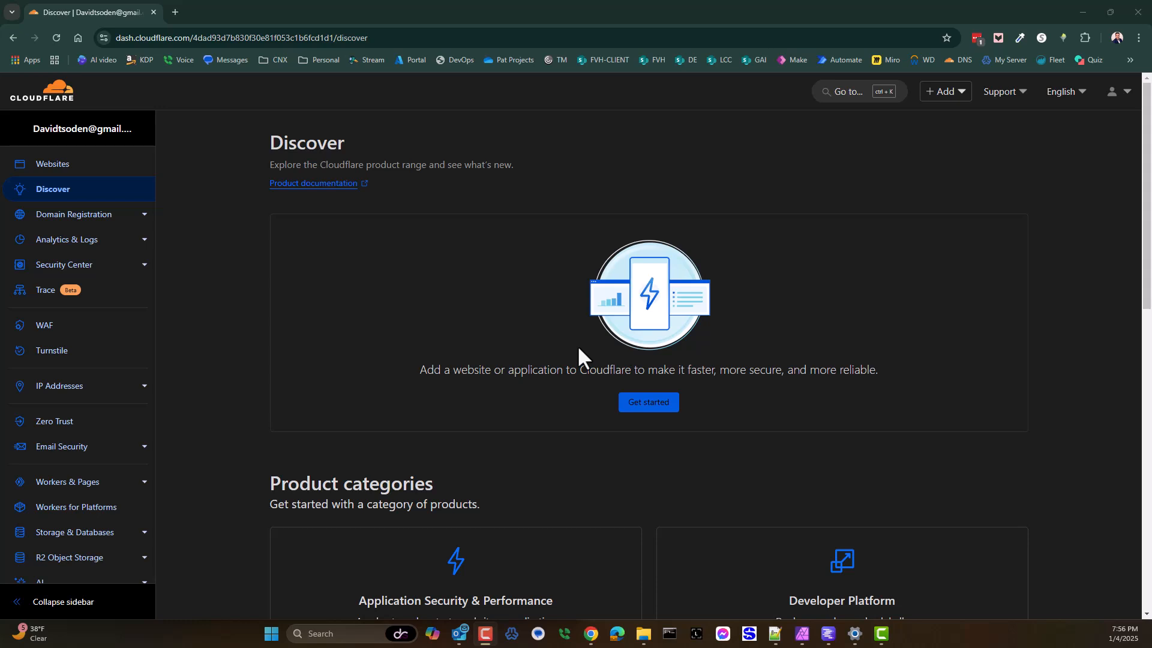
# Step: Bring up LM Studio and arrange the browser window side by side with it
pyautogui.click(827, 633)
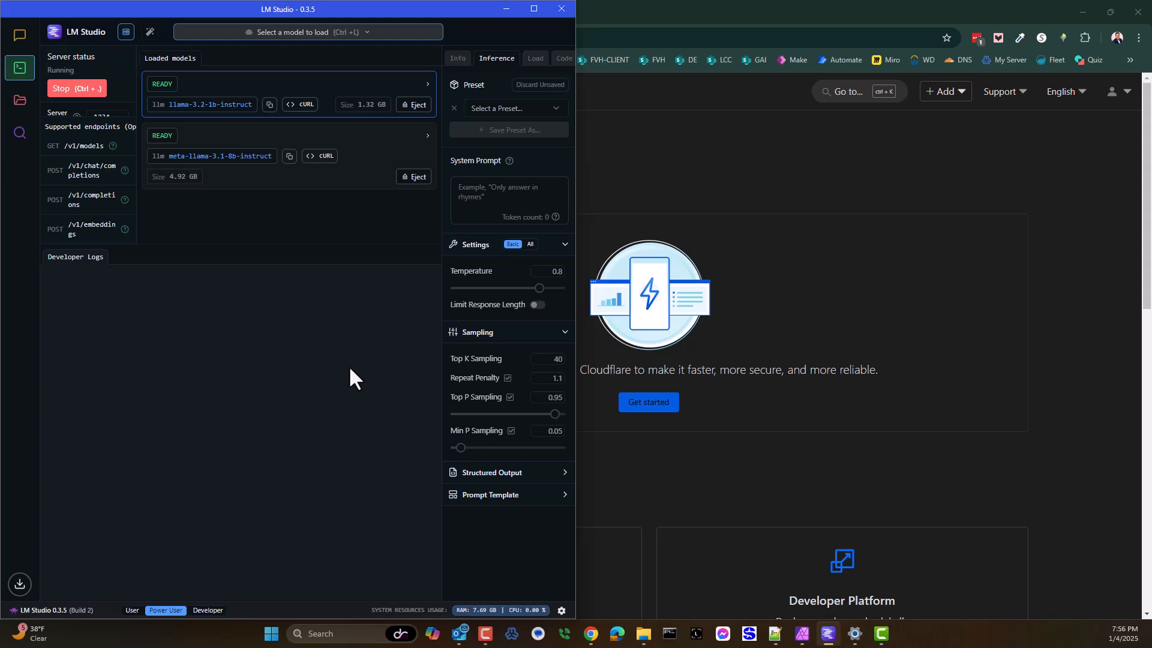
pyautogui.click(683, 180)
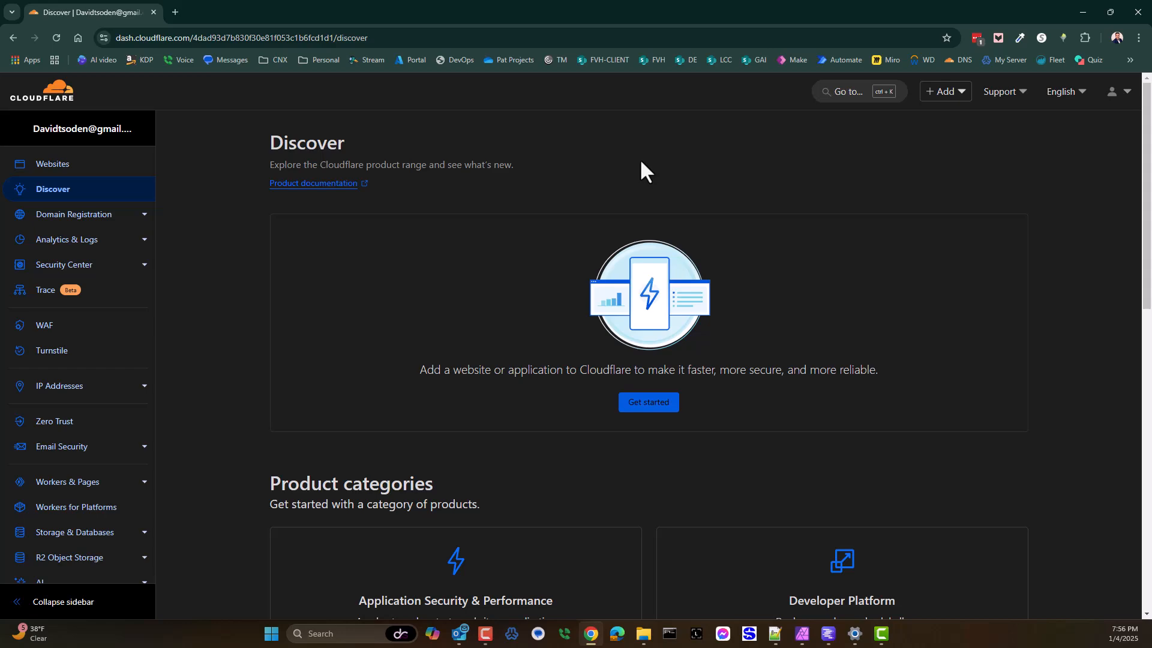
pyautogui.press('super+Right')
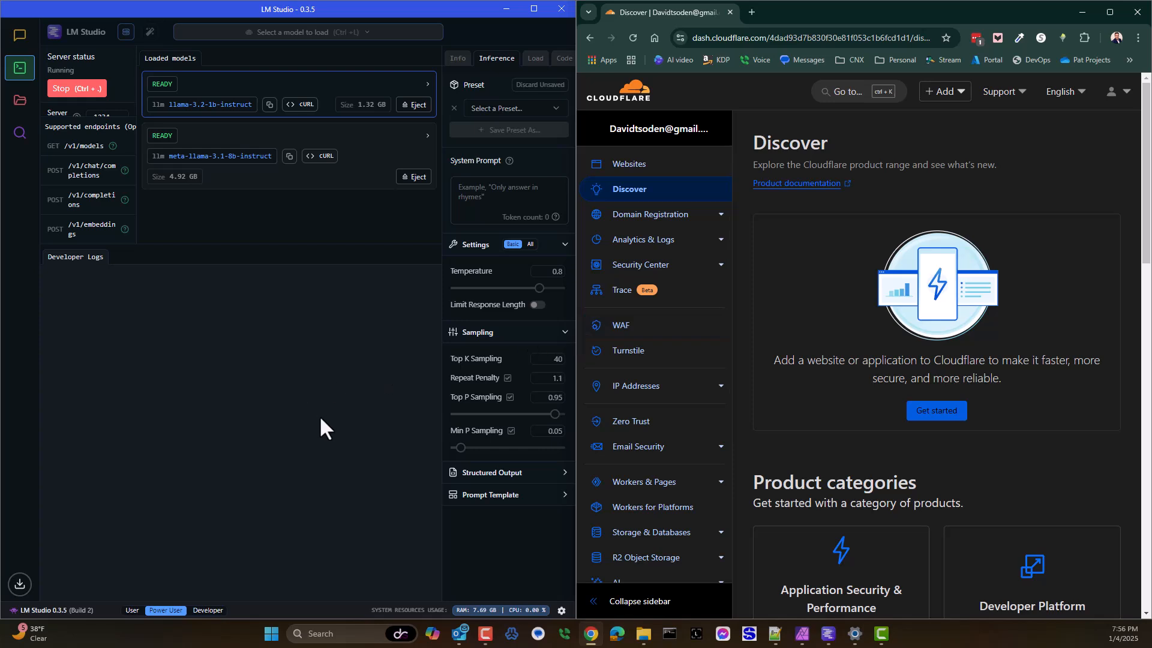
# Step: Open localhost:1234/v1/models in a new browser tab to query the local LM Studio server
pyautogui.click(751, 12)
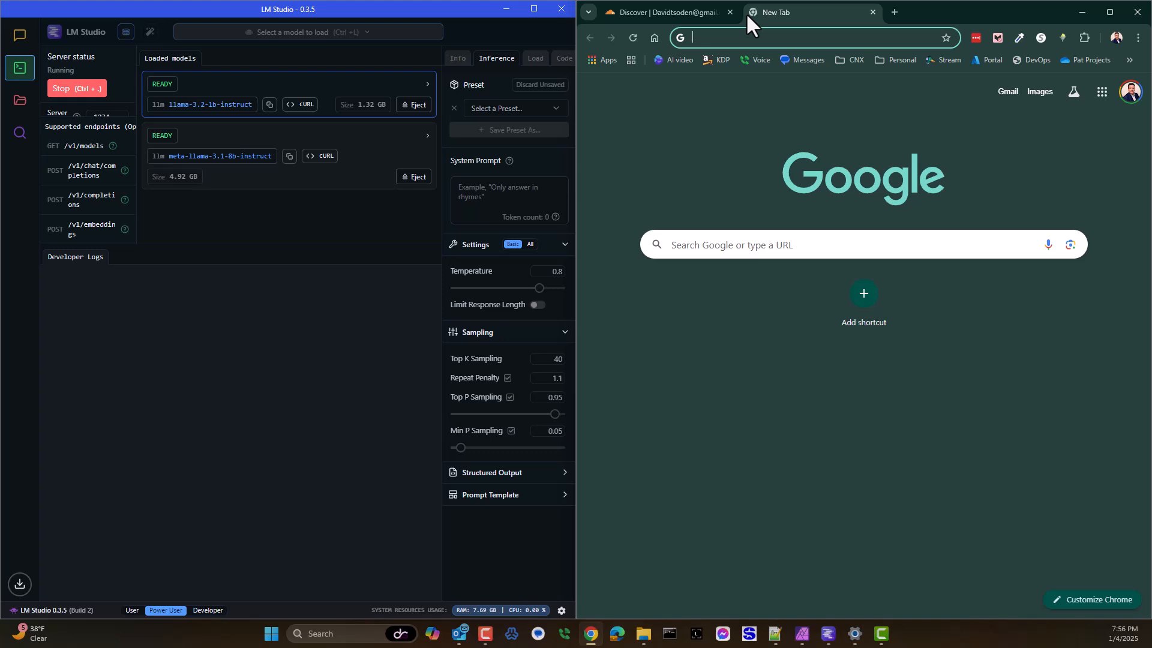
pyautogui.write('localhost:1234/v1/models')
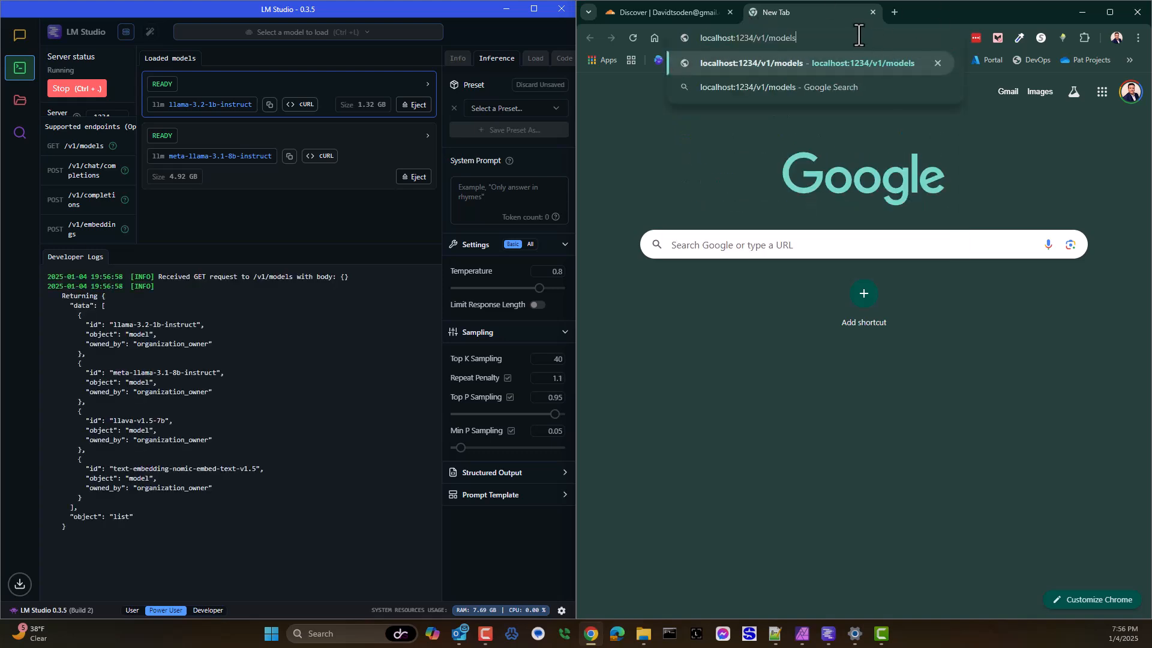
pyautogui.press('Return')
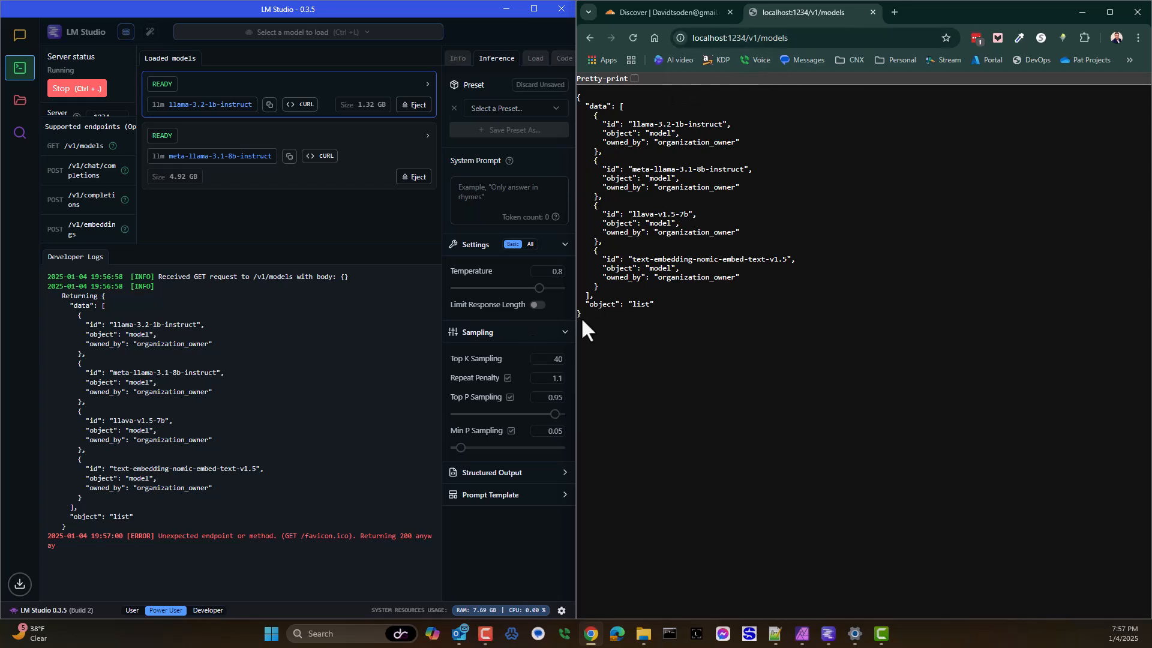
# Step: Clear LM Studio's developer logs and reload the localhost models page to log a fresh request
pyautogui.rightClick(383, 367)
pyautogui.click(420, 380)
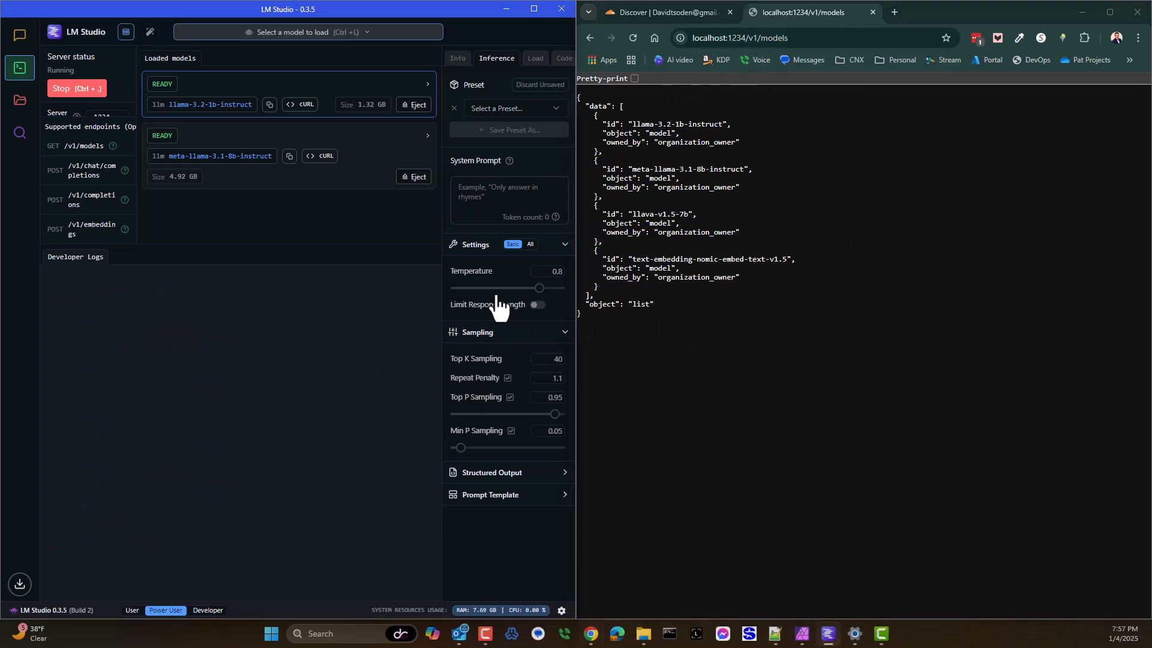
pyautogui.click(632, 39)
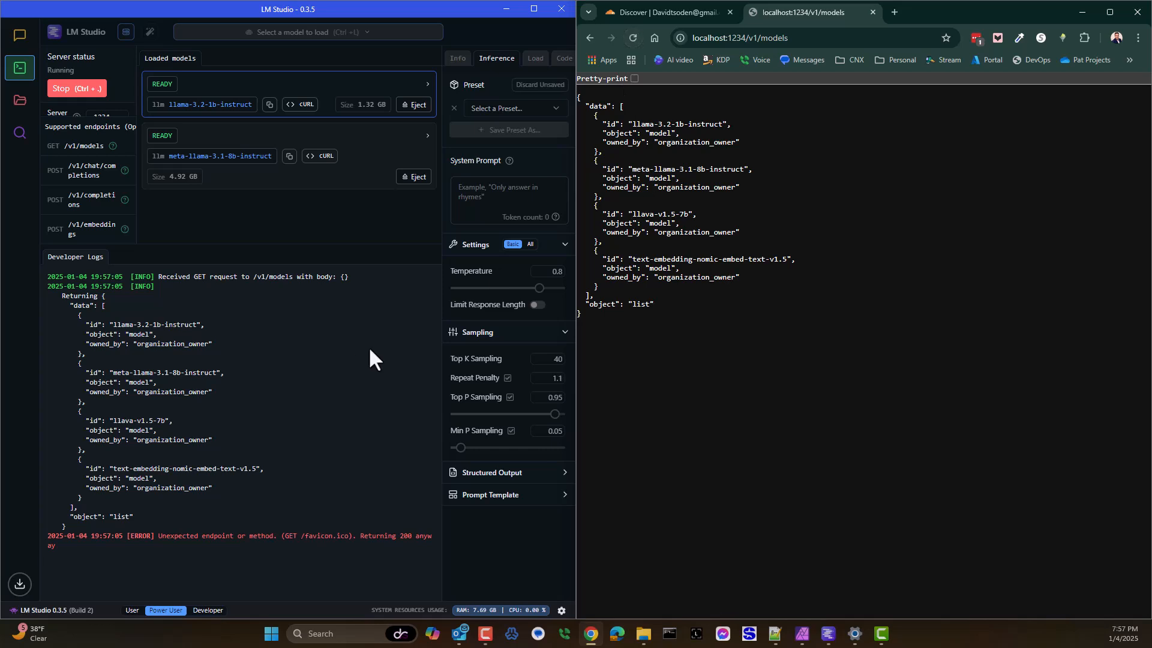
# Step: Compare the host, port and path of the localhost address with the Server Port setting in LM Studio
pyautogui.doubleClick(707, 38)
pyautogui.doubleClick(737, 38)
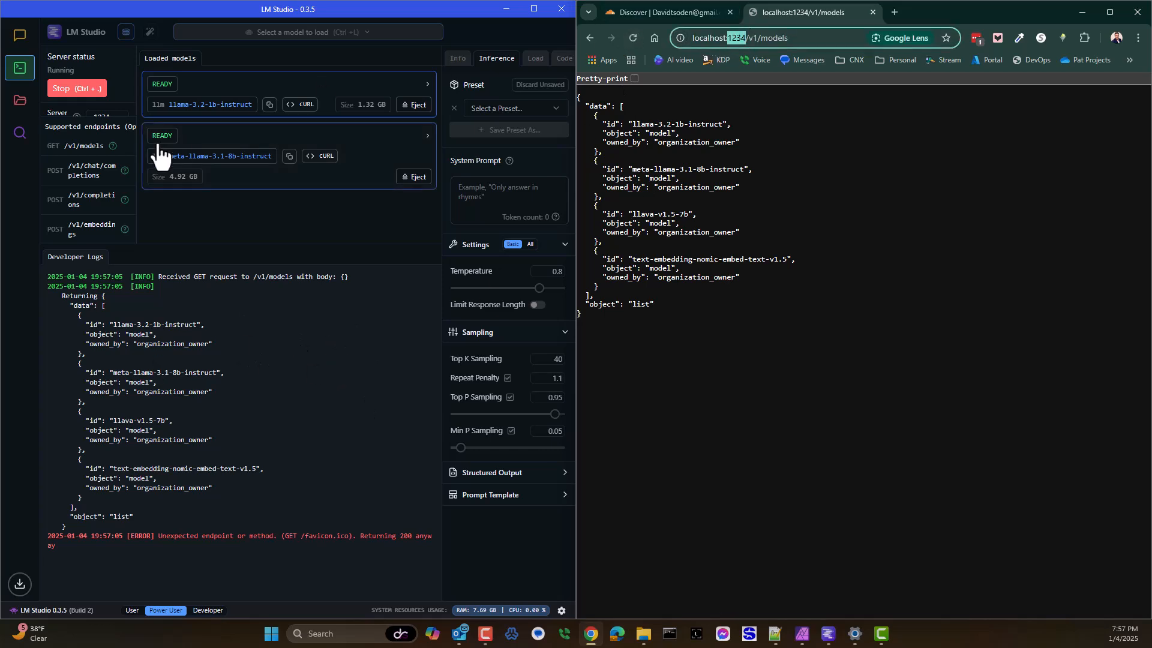
pyautogui.click(533, 8)
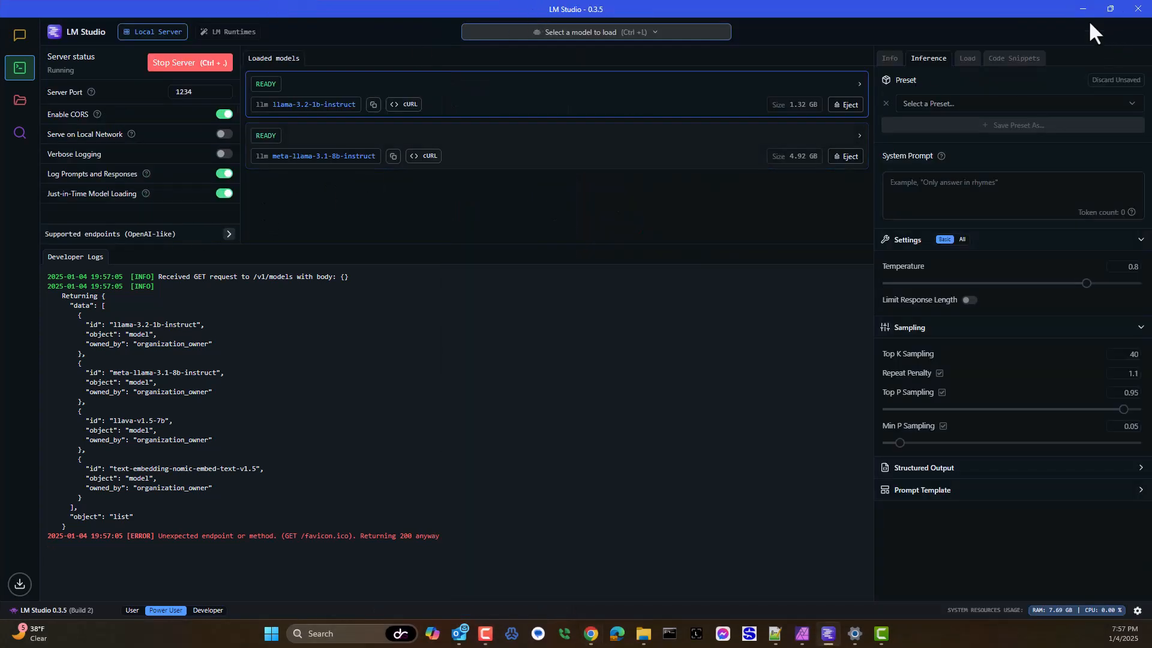
pyautogui.click(1112, 16)
pyautogui.moveTo(1112, 15)
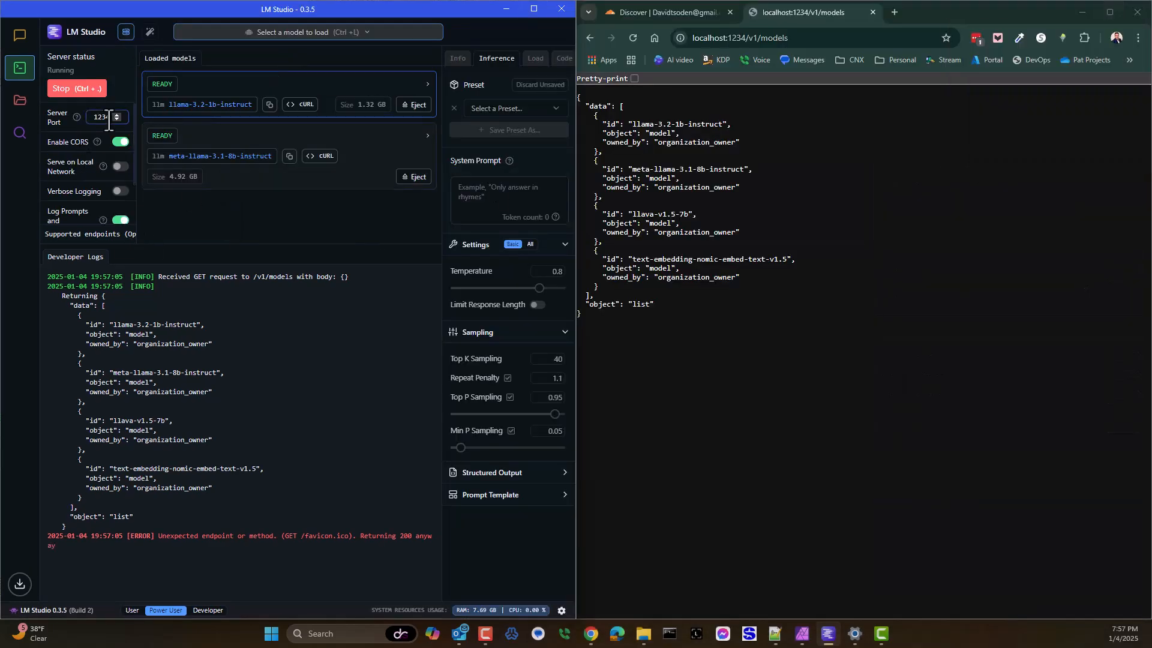
pyautogui.doubleClick(102, 116)
pyautogui.doubleClick(733, 38)
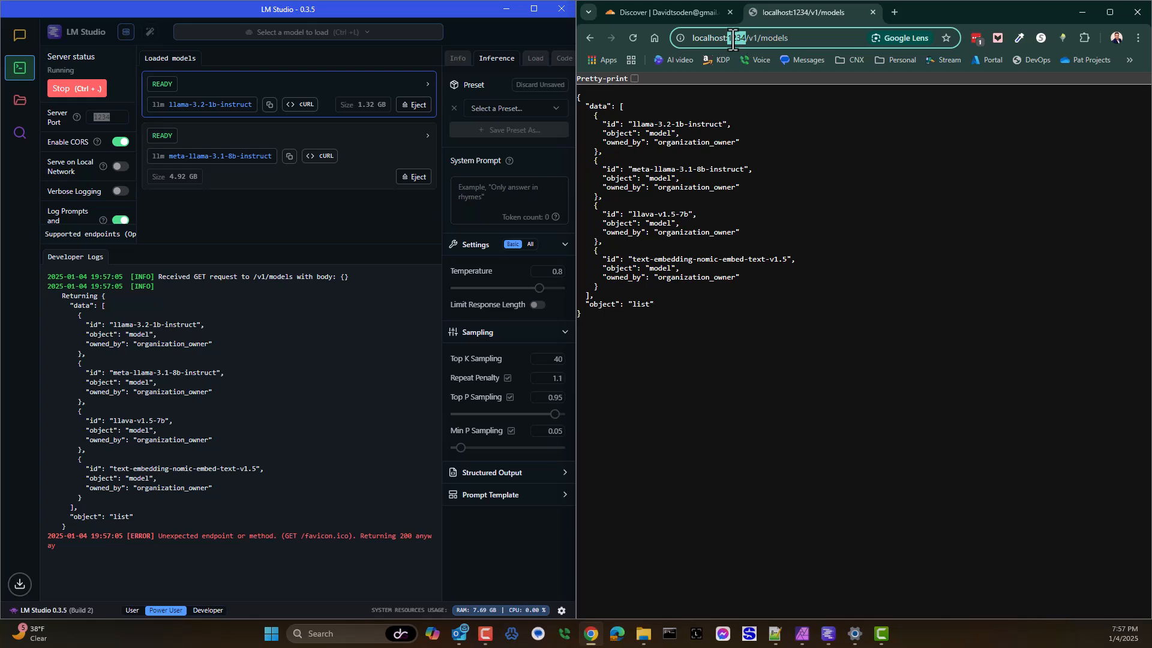
pyautogui.moveTo(748, 38); pyautogui.dragTo(790, 37)
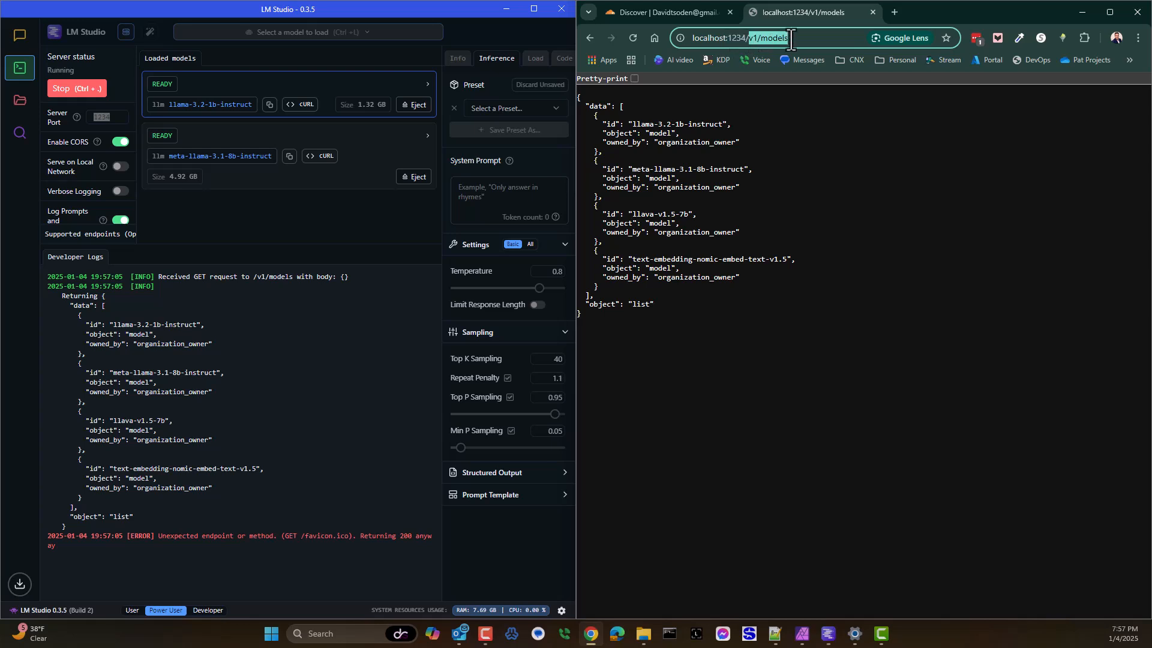
# Step: Review LM Studio's supported endpoints for models, chat completions, completions and embeddings
pyautogui.click(121, 238)
pyautogui.scroll(-2, 117, 231)
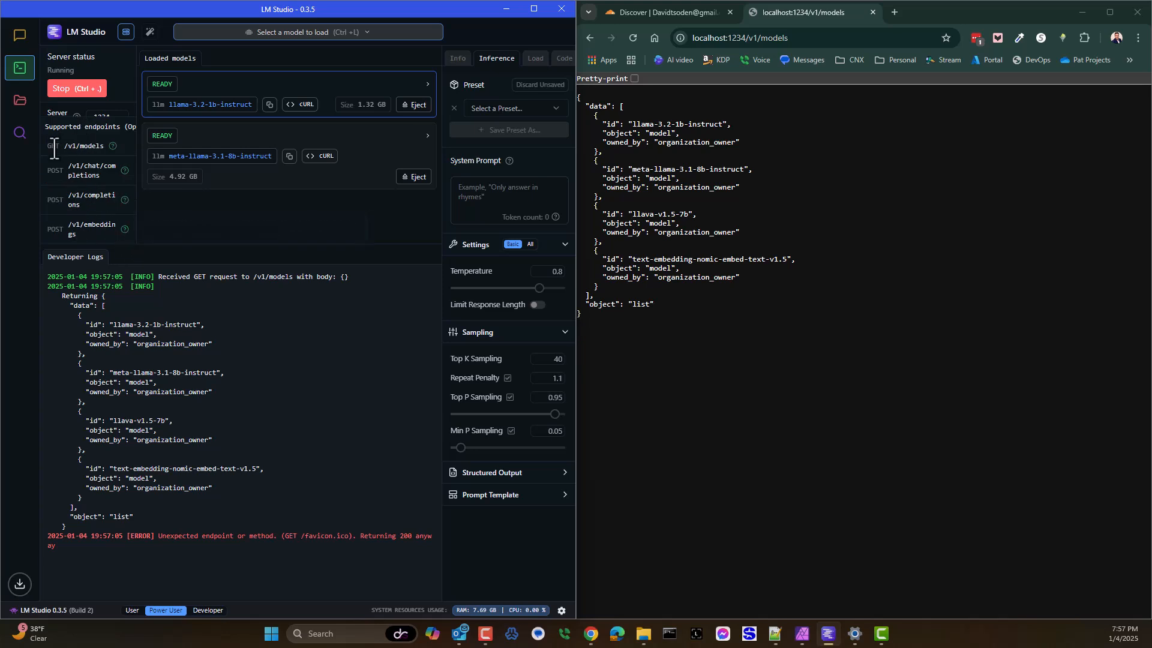
pyautogui.moveTo(54, 149); pyautogui.dragTo(103, 149)
pyautogui.moveTo(51, 170); pyautogui.dragTo(89, 199)
pyautogui.moveTo(53, 233); pyautogui.dragTo(103, 228)
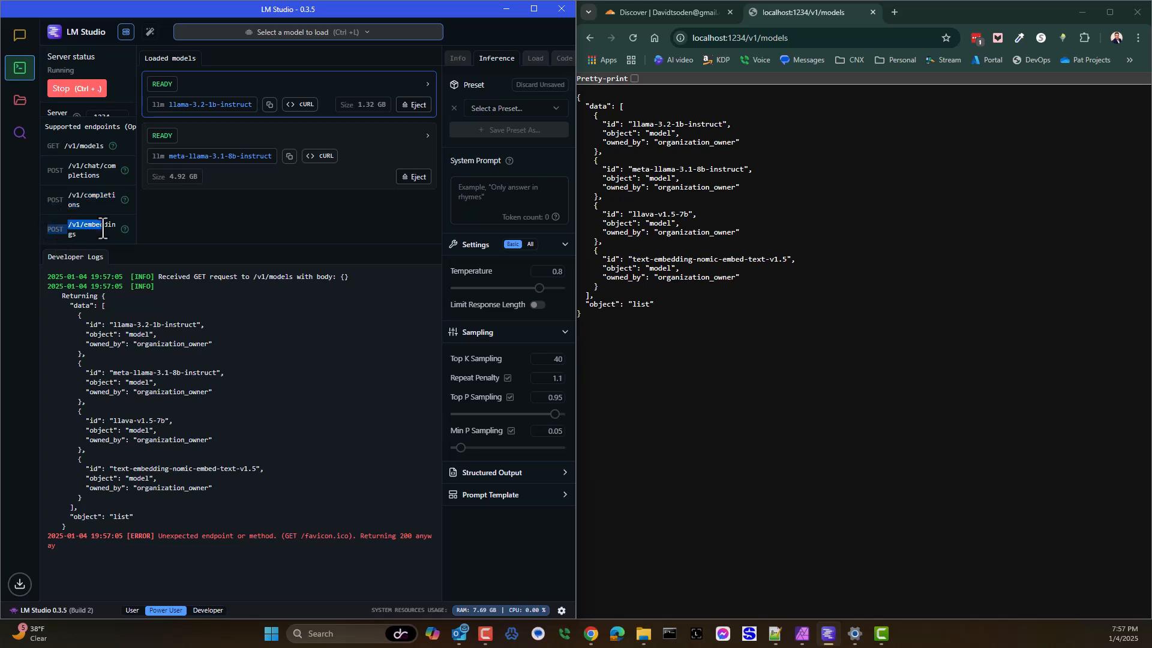
pyautogui.doubleClick(77, 127)
pyautogui.scroll(2, 77, 127)
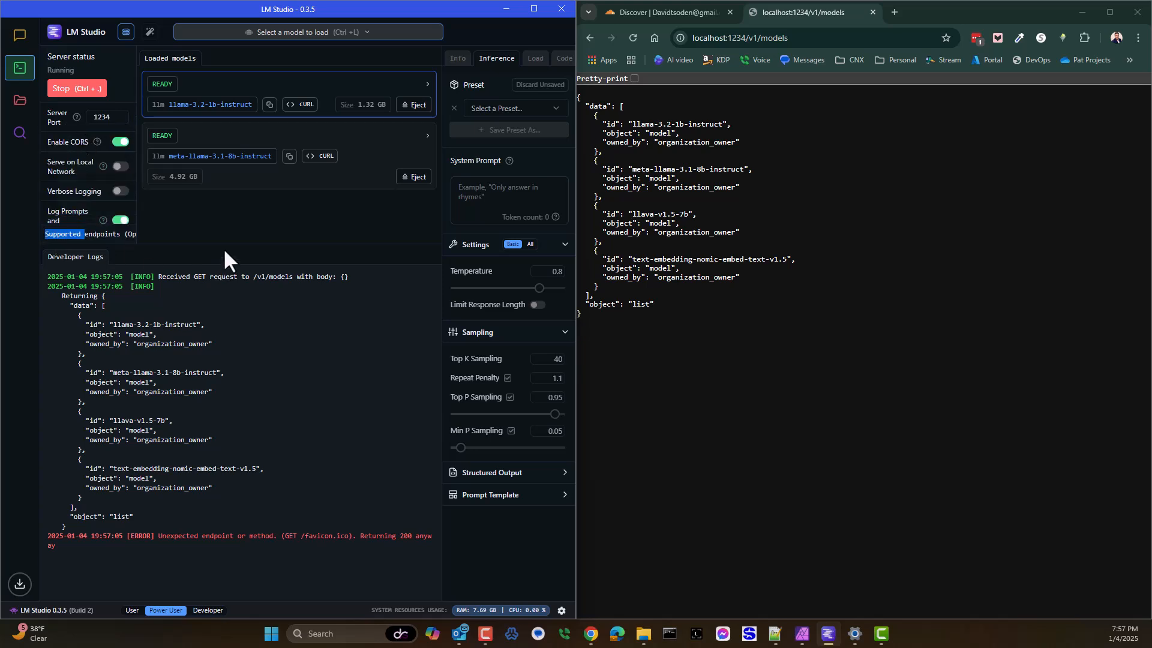
pyautogui.click(211, 230)
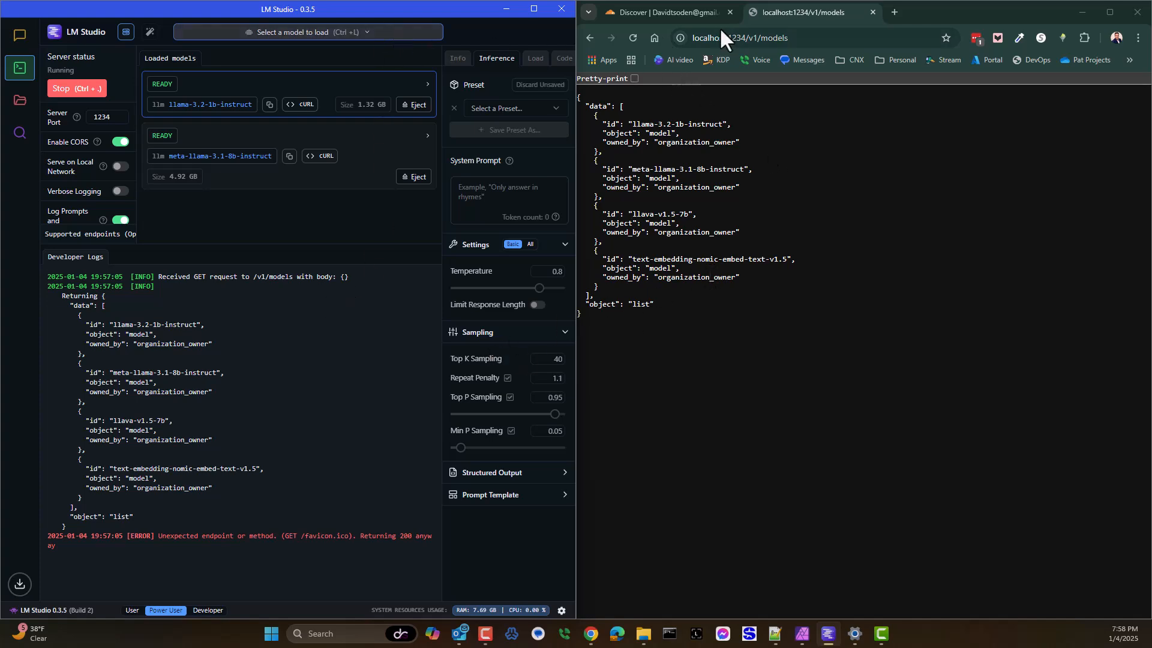
# Step: Clear the developer logs in LM Studio again, keeping the models page open in the browser
pyautogui.click(687, 9)
pyautogui.click(779, 11)
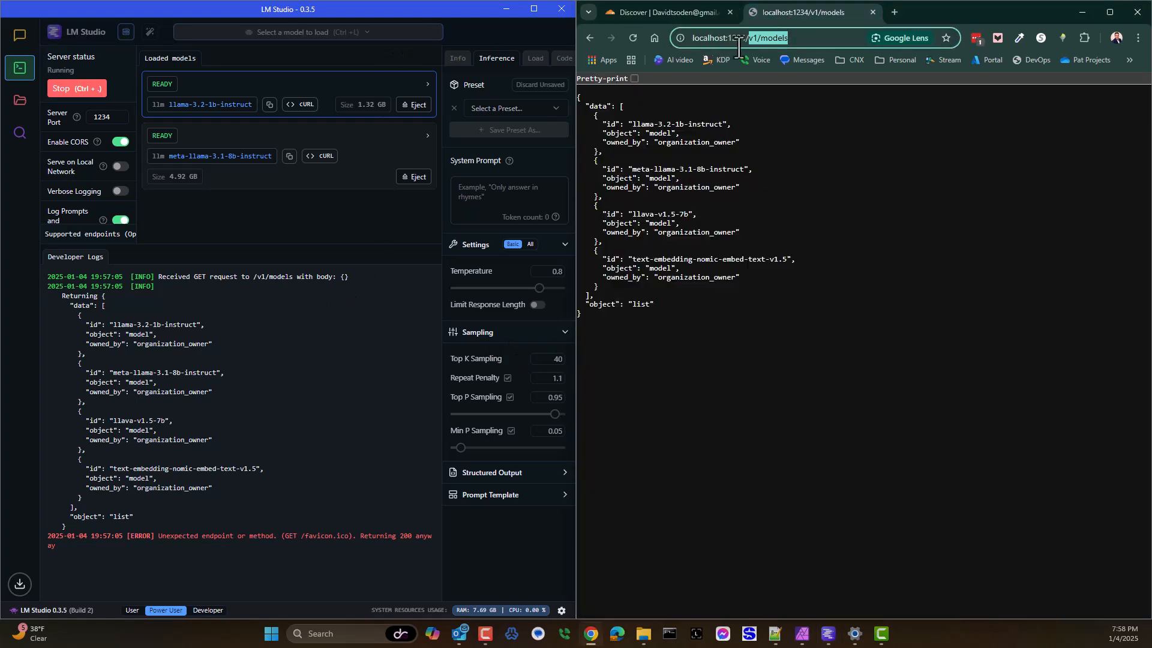
pyautogui.click(319, 372)
pyautogui.rightClick(319, 372)
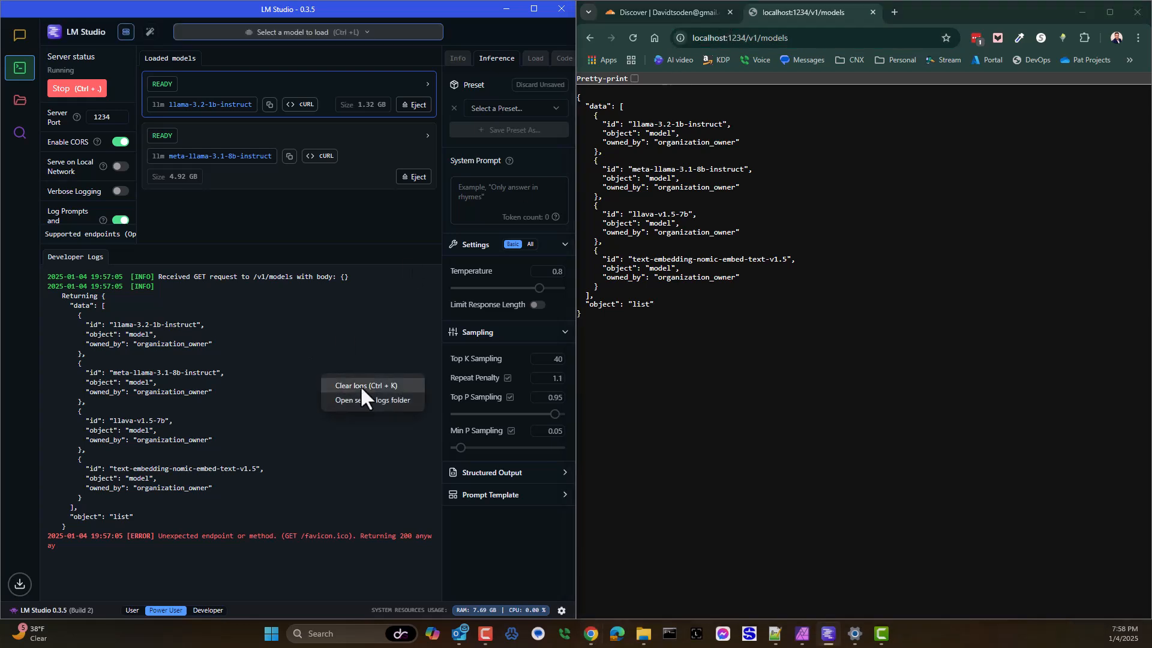
pyautogui.click(360, 390)
# Step: Load the /v1/models endpoint through the lms subdomain of the personal domain and inspect its https address
pyautogui.click(716, 49)
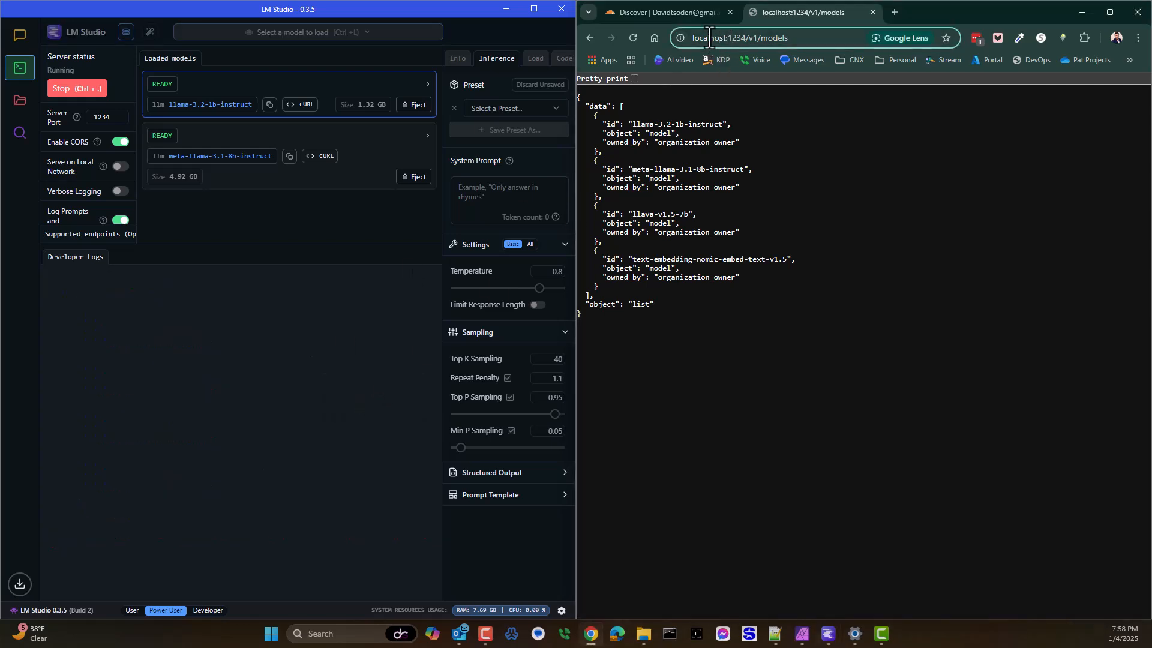
pyautogui.click(709, 34)
pyautogui.press('BackSpace')
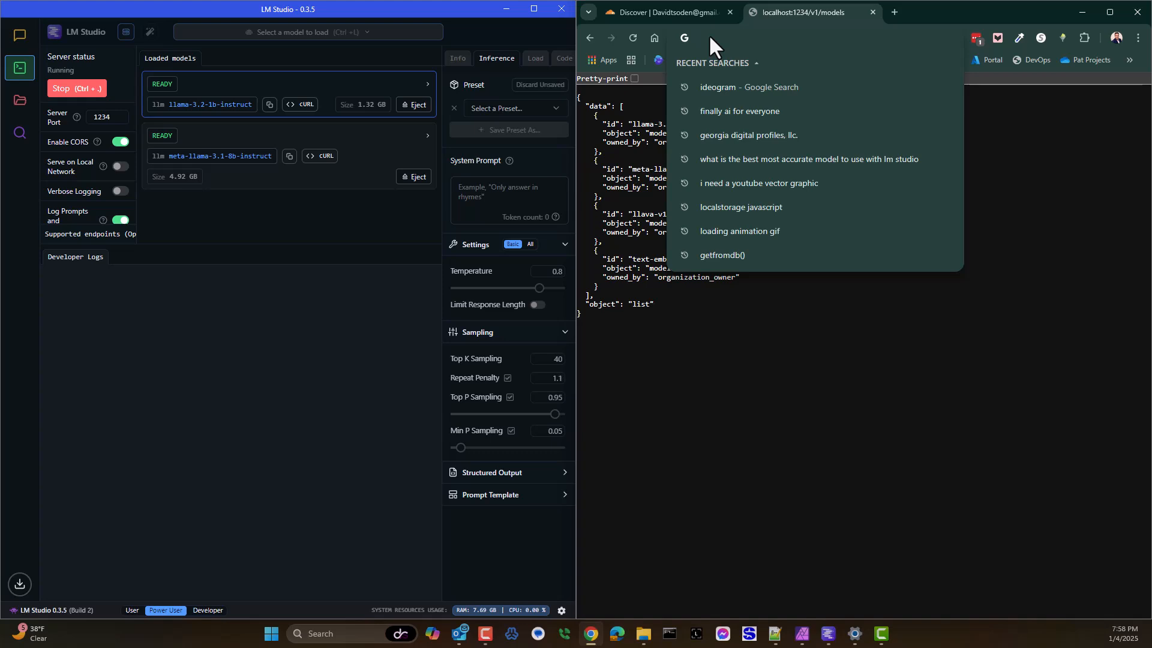
pyautogui.write('lms.da')
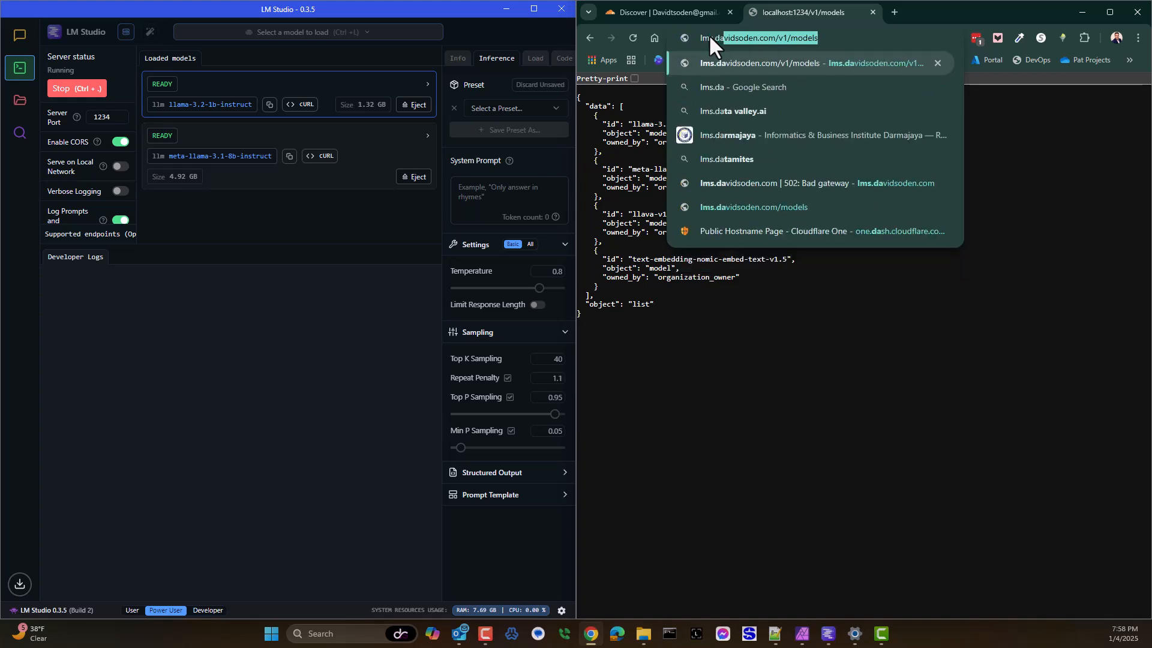
pyautogui.press('Return')
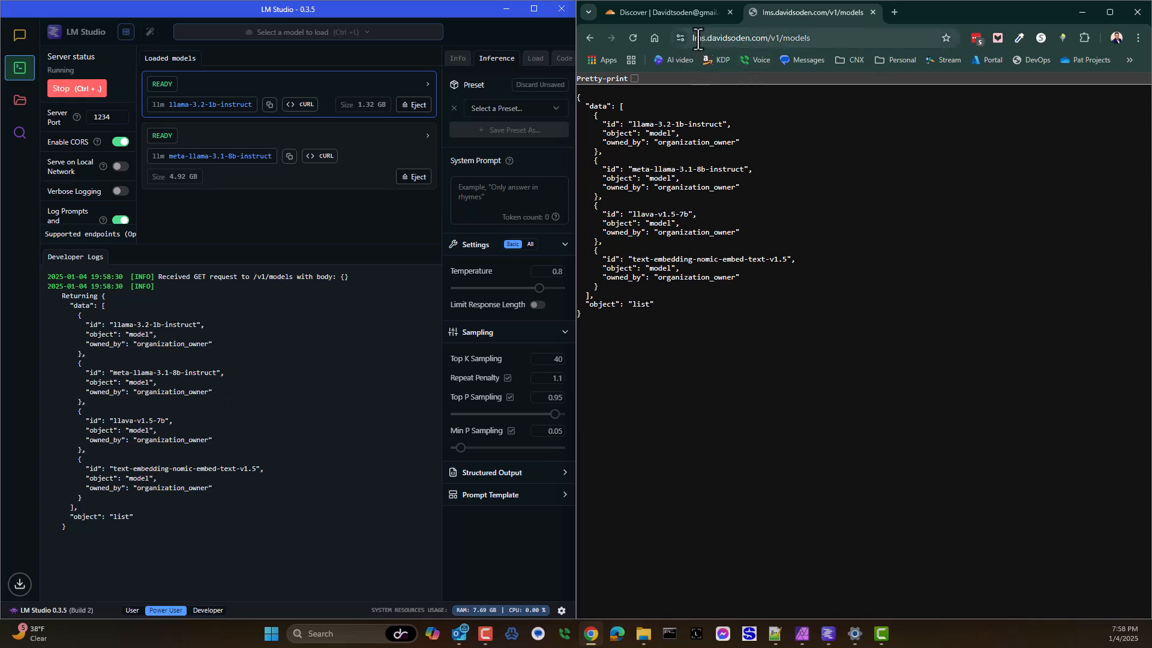
pyautogui.moveTo(694, 38); pyautogui.dragTo(817, 40)
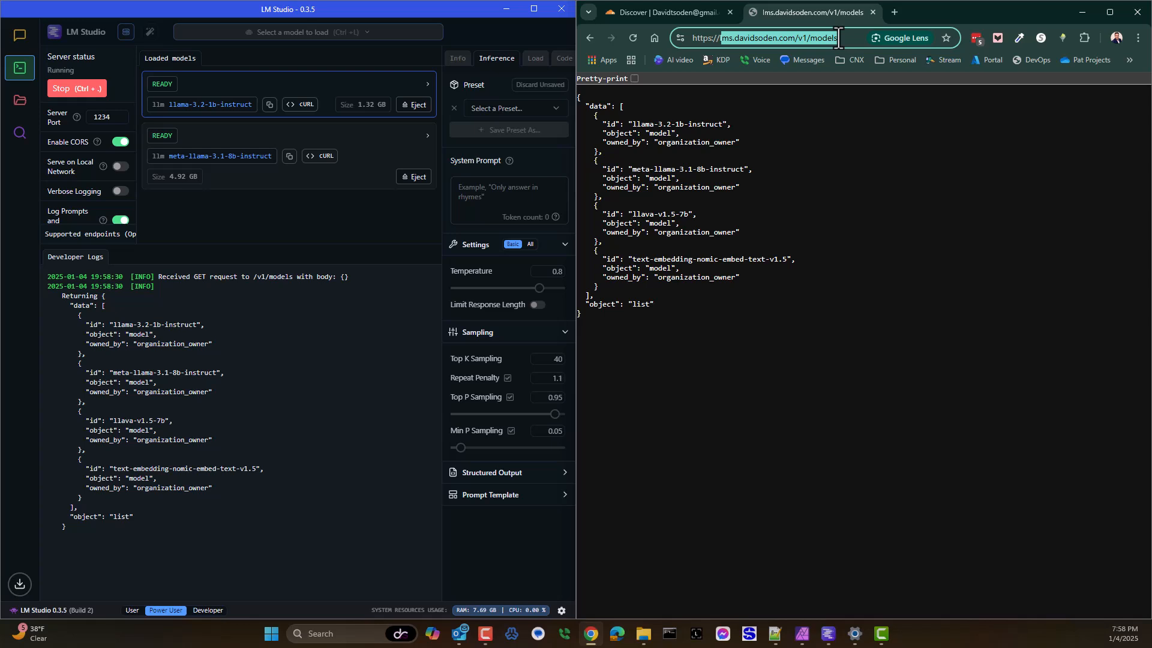
pyautogui.click(718, 39)
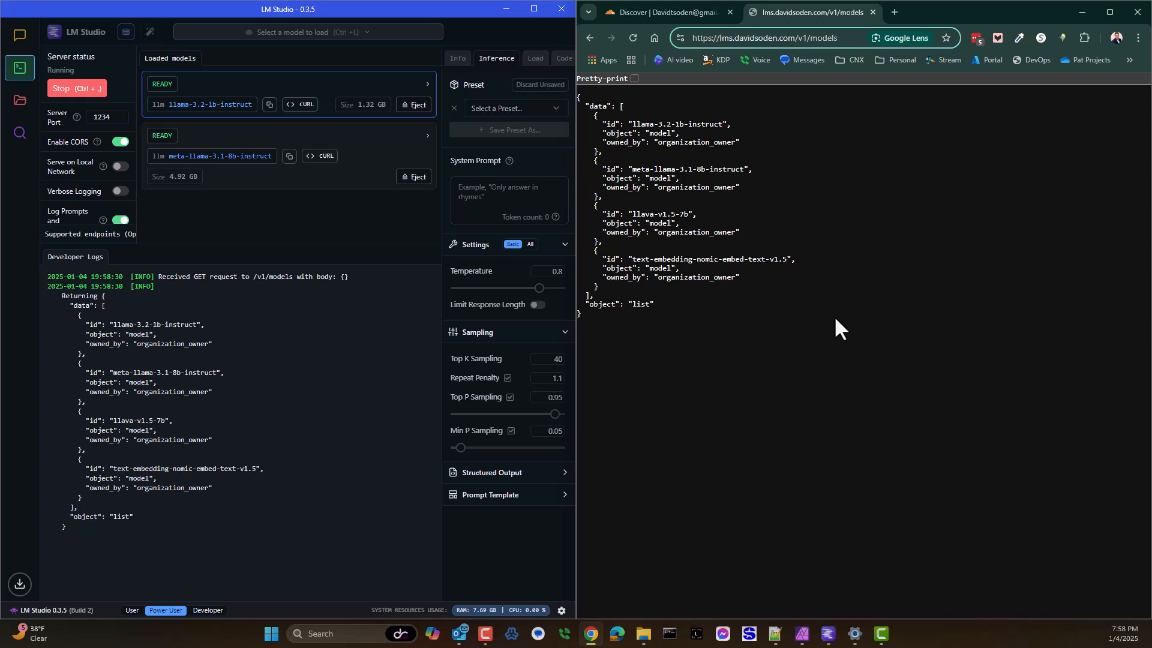
# Step: Return to the Cloudflare dashboard, maximize the browser window and close the models page
pyautogui.click(625, 15)
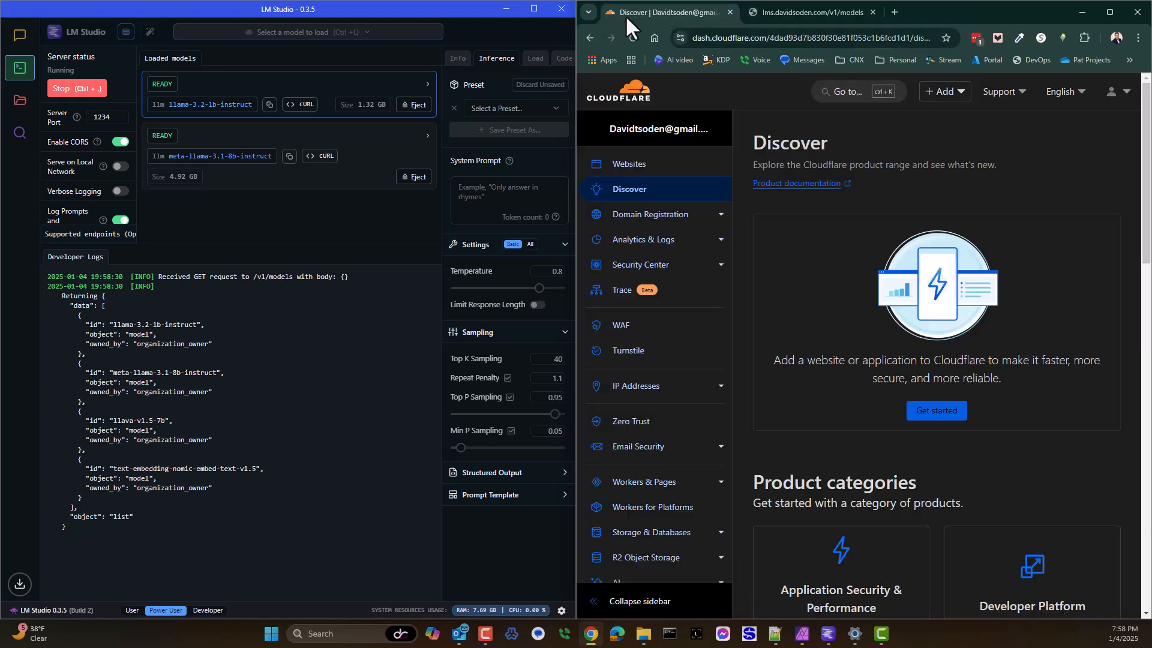
pyautogui.click(1110, 10)
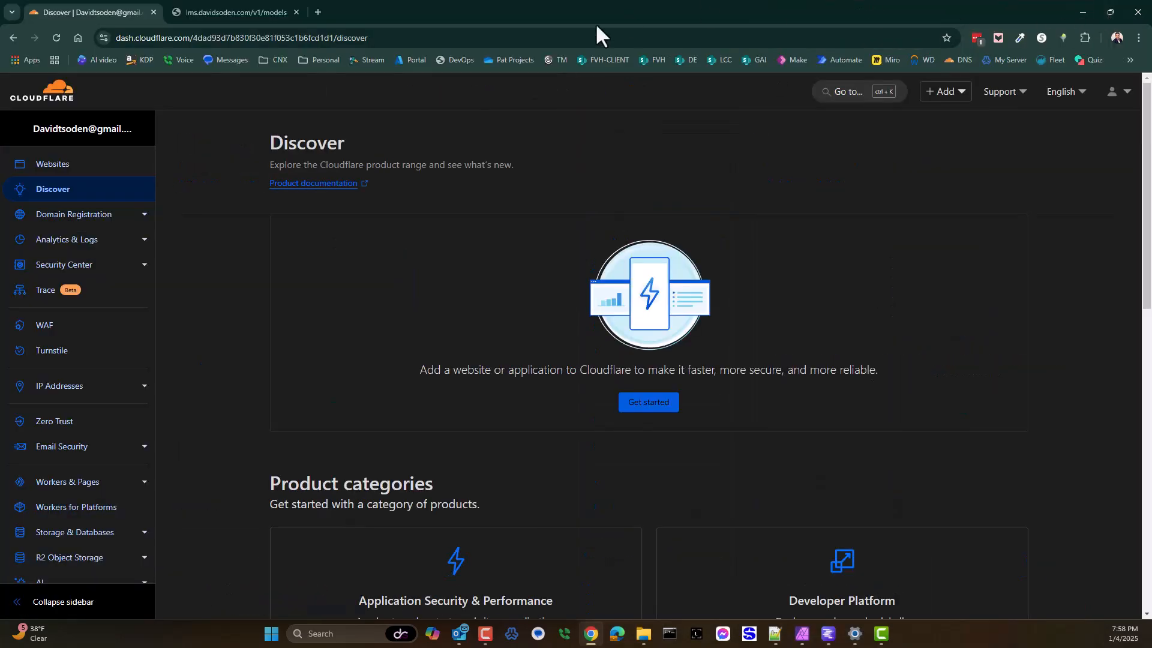
pyautogui.click(295, 12)
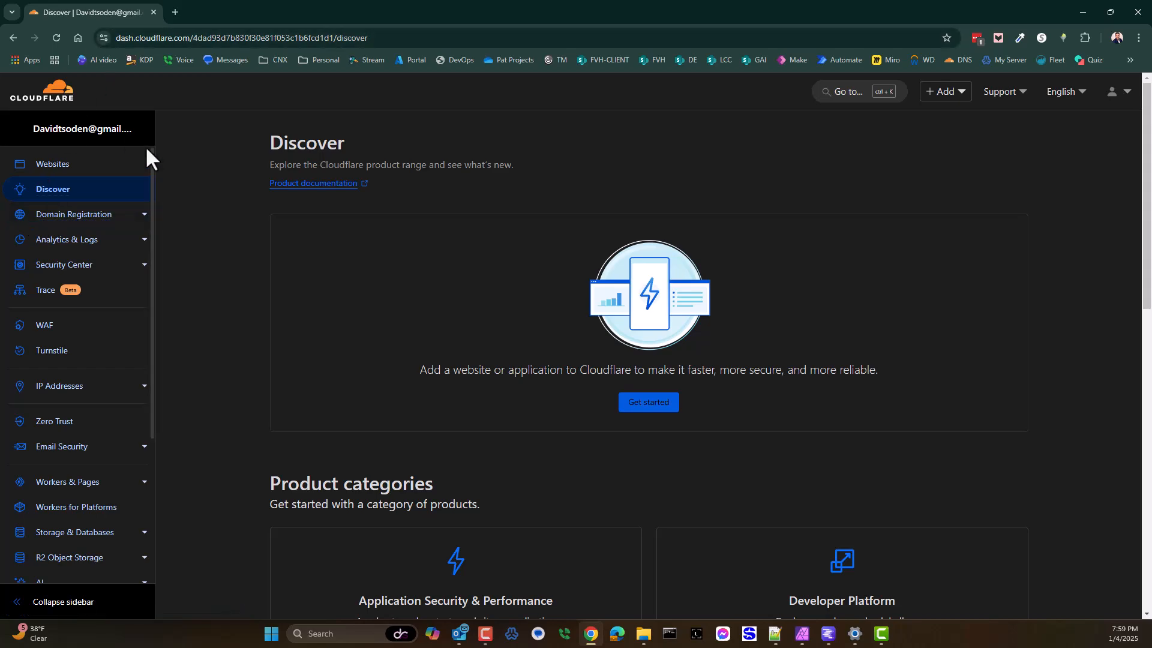
# Step: Search Cloudflare's domain registration for a new domain name using "foo"
pyautogui.click(21, 219)
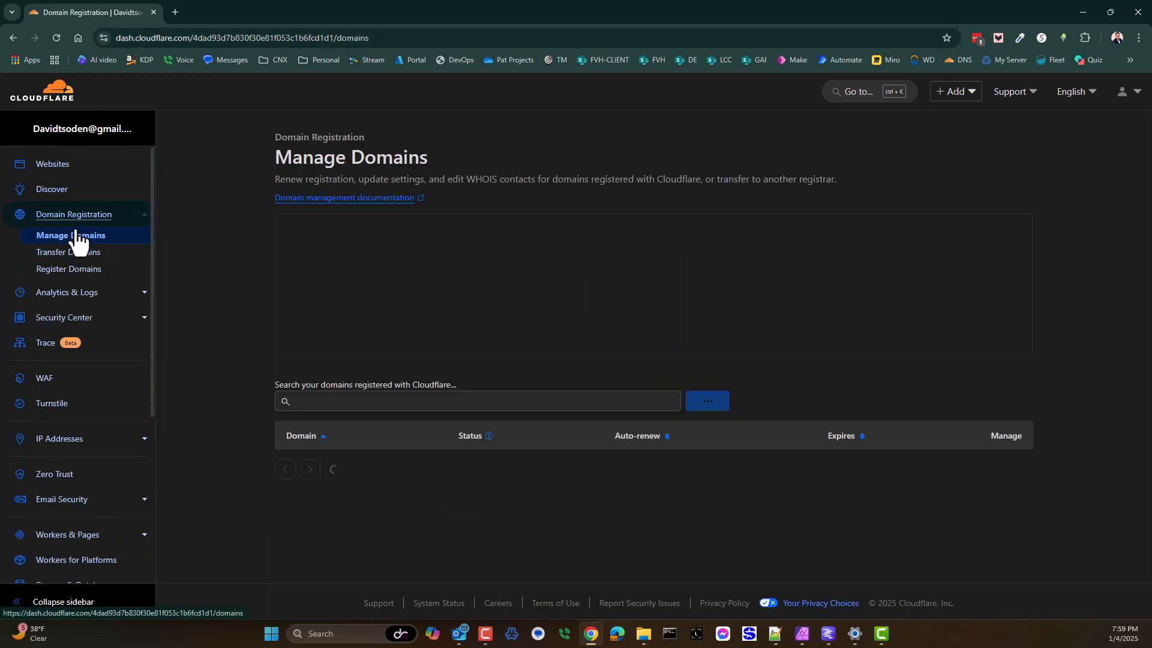
pyautogui.click(68, 281)
pyautogui.click(562, 295)
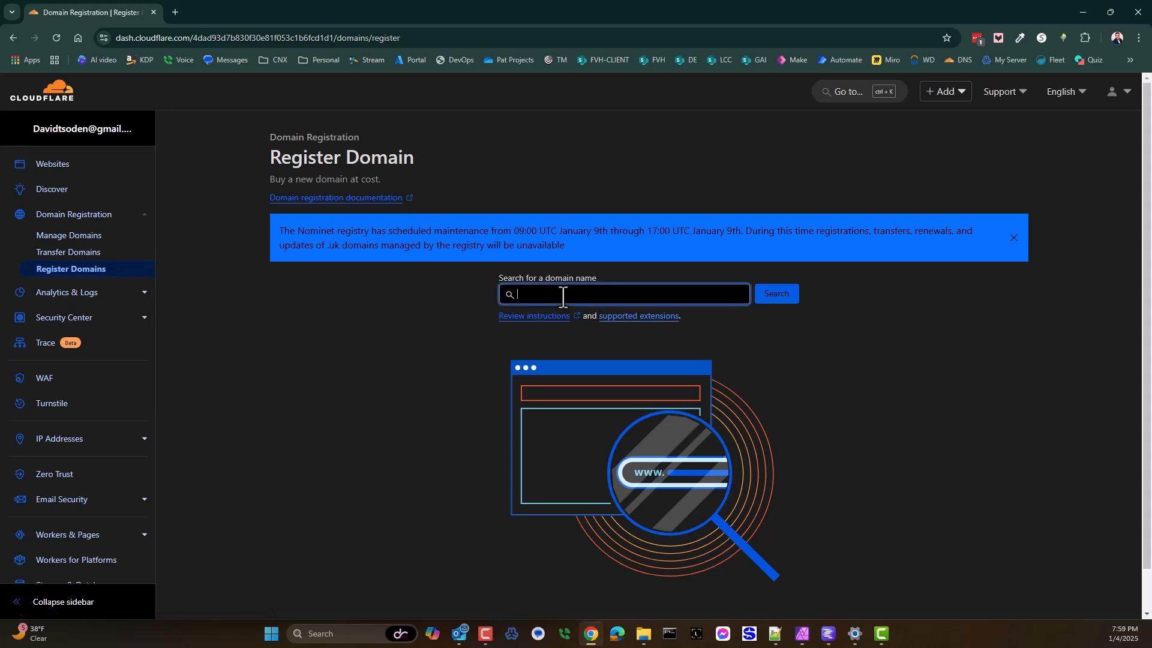
pyautogui.write('foo')
pyautogui.press('Return')
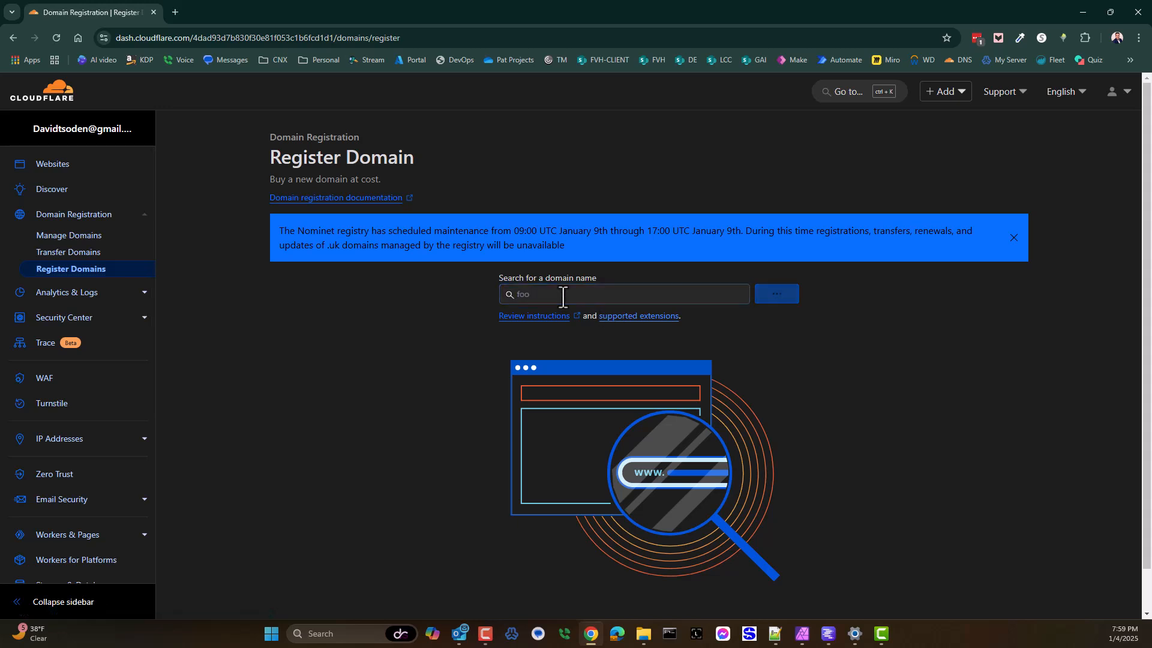
# Step: Examine the purchase and renewal prices of foolight.com among the suggested domains
pyautogui.scroll(-6, 252, 490)
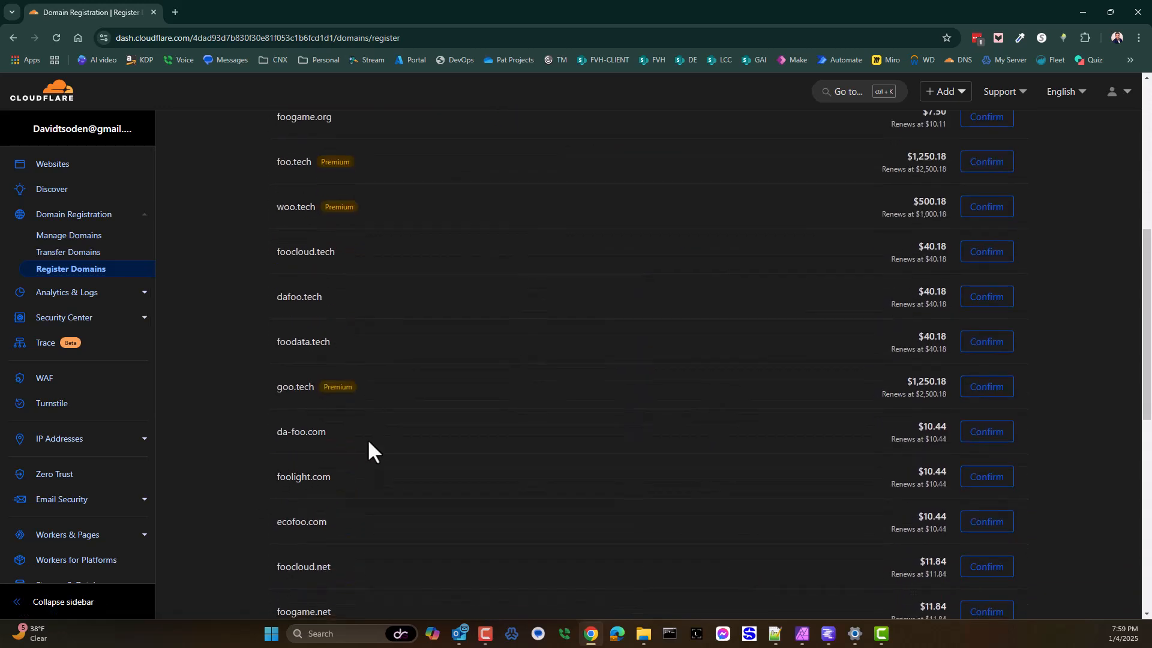
pyautogui.scroll(-1, 368, 442)
pyautogui.moveTo(283, 423); pyautogui.dragTo(322, 417)
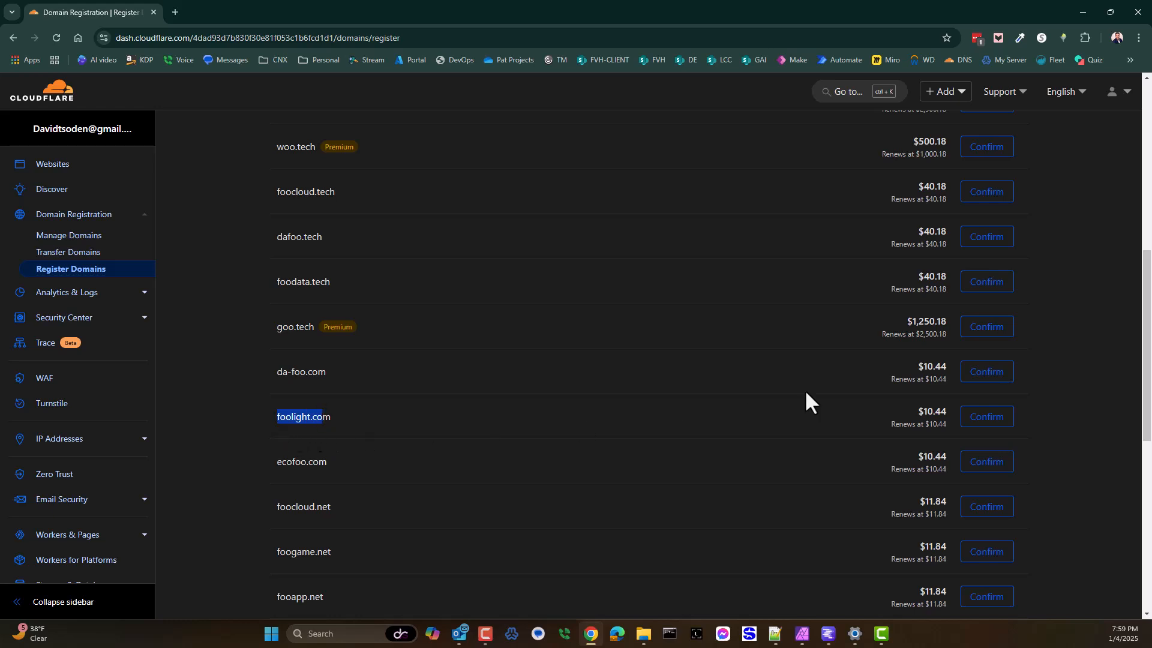
pyautogui.moveTo(917, 412); pyautogui.dragTo(948, 413)
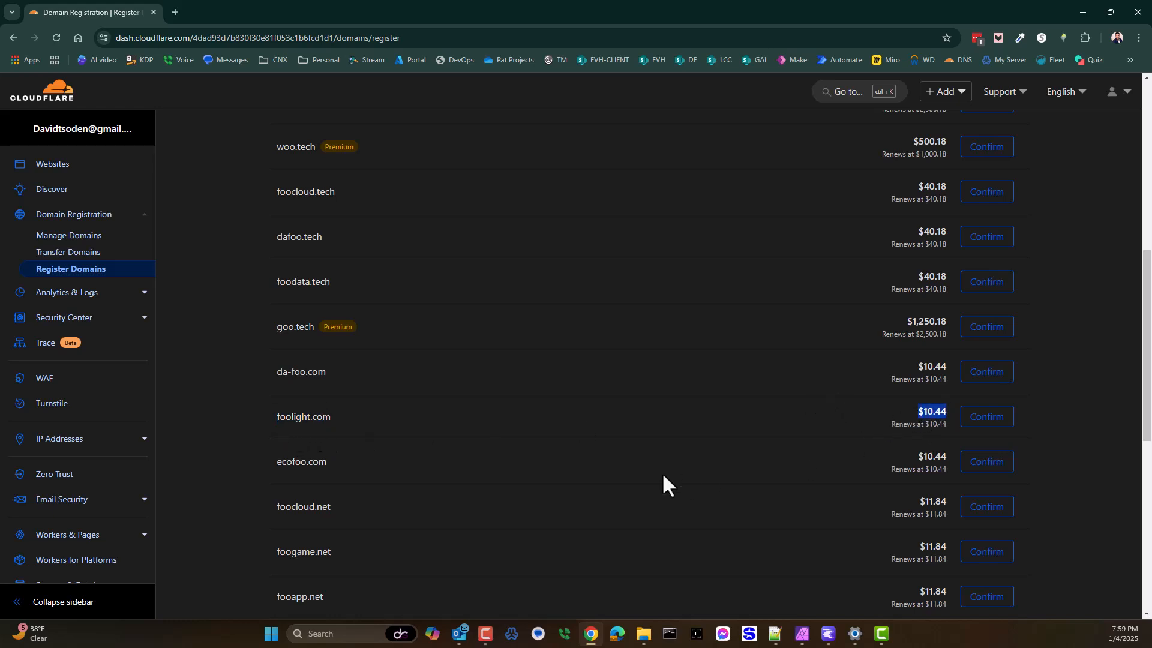
pyautogui.click(926, 427)
pyautogui.doubleClick(933, 426)
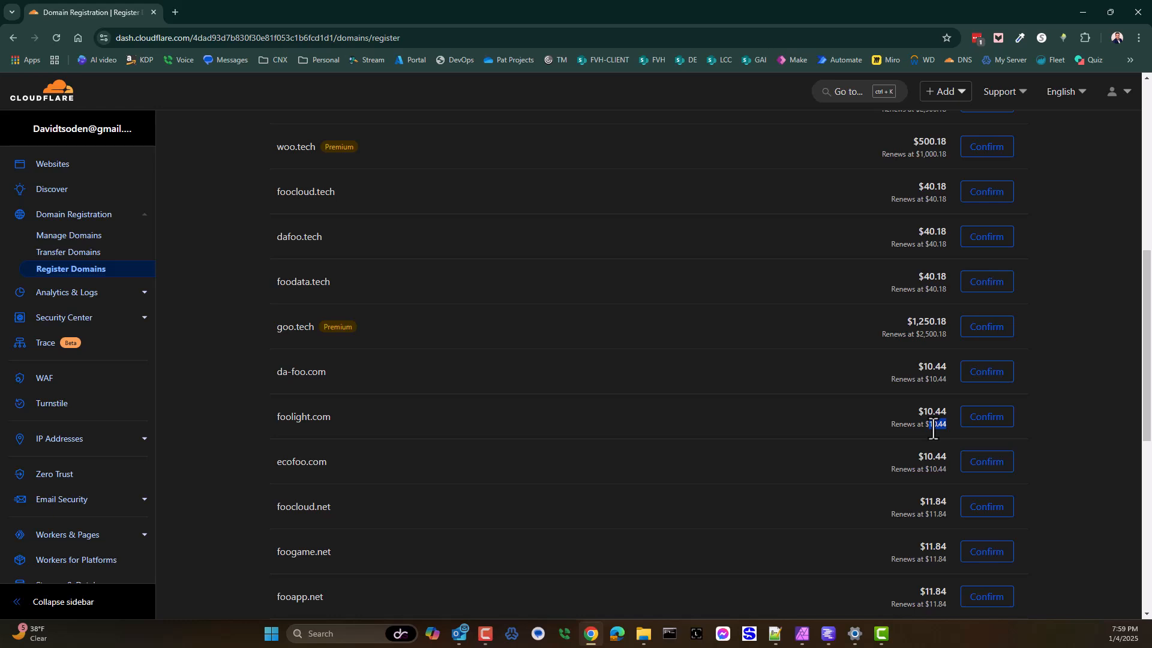
# Step: Check the domains registered with the account and open the network tunnels list in Zero Trust
pyautogui.click(447, 433)
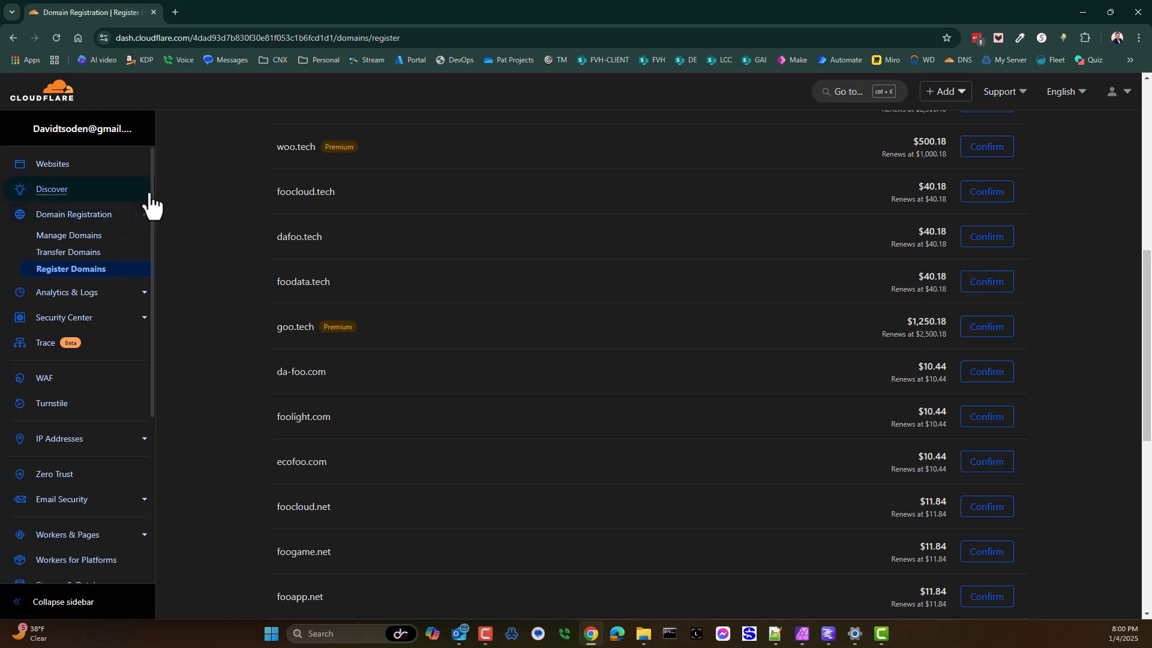
pyautogui.click(86, 237)
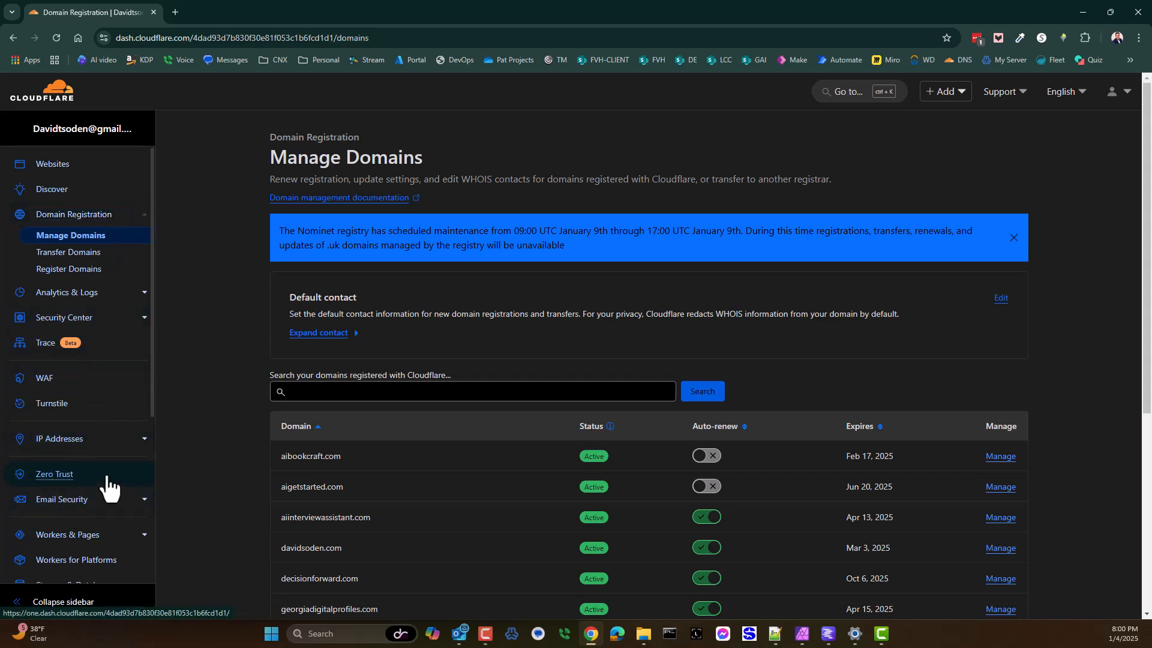
pyautogui.moveTo(38, 483); pyautogui.dragTo(63, 483)
pyautogui.click(63, 483)
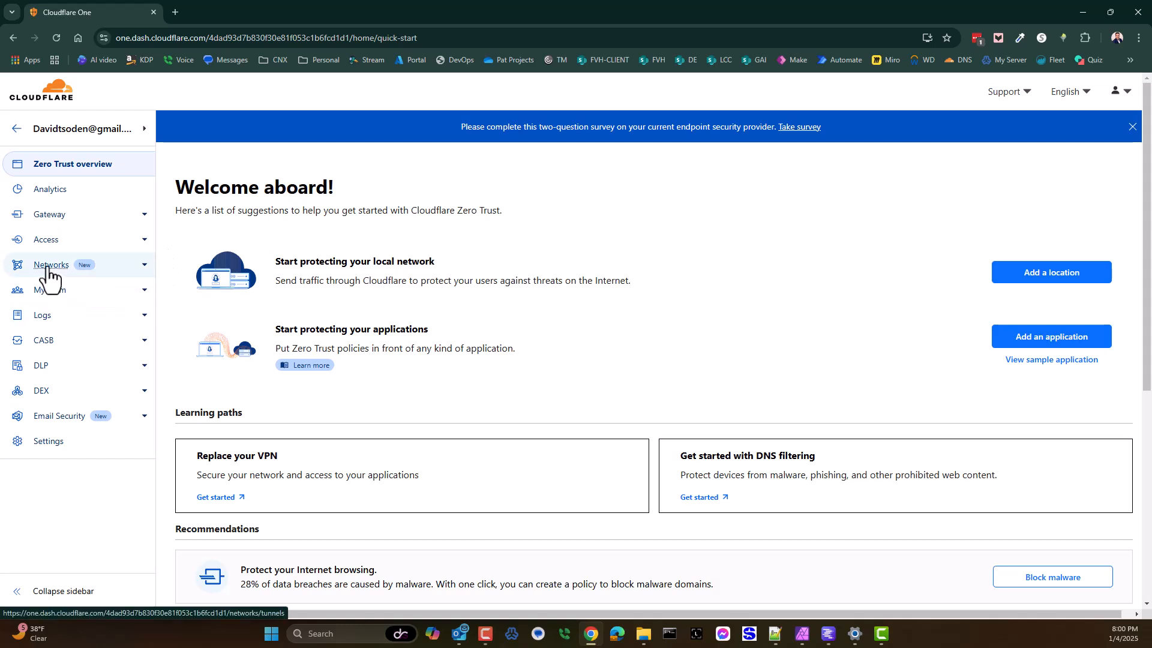
pyautogui.click(68, 269)
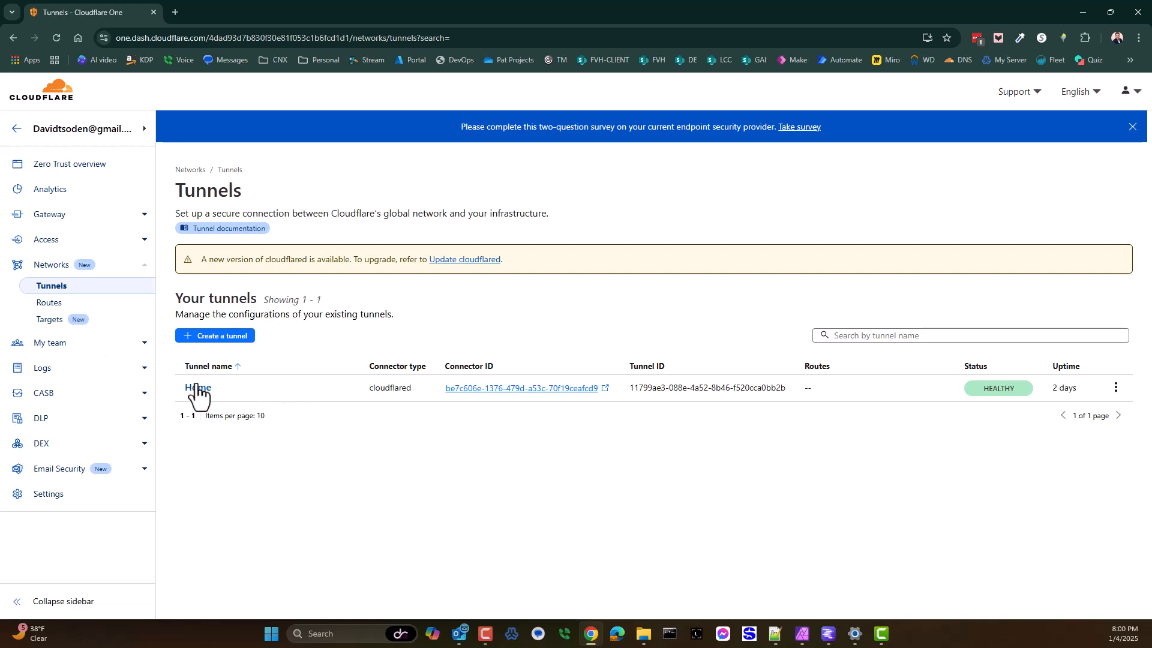
# Step: Create a Cloudflared tunnel named Home2 and save it
pyautogui.click(216, 336)
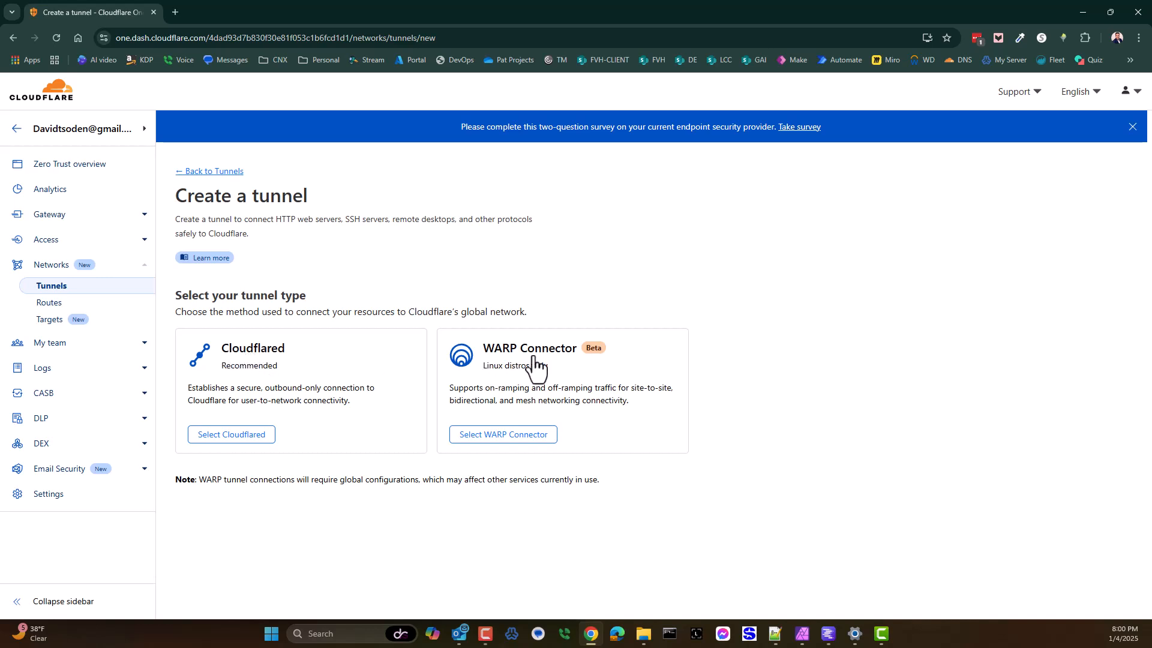
pyautogui.click(234, 436)
pyautogui.click(261, 413)
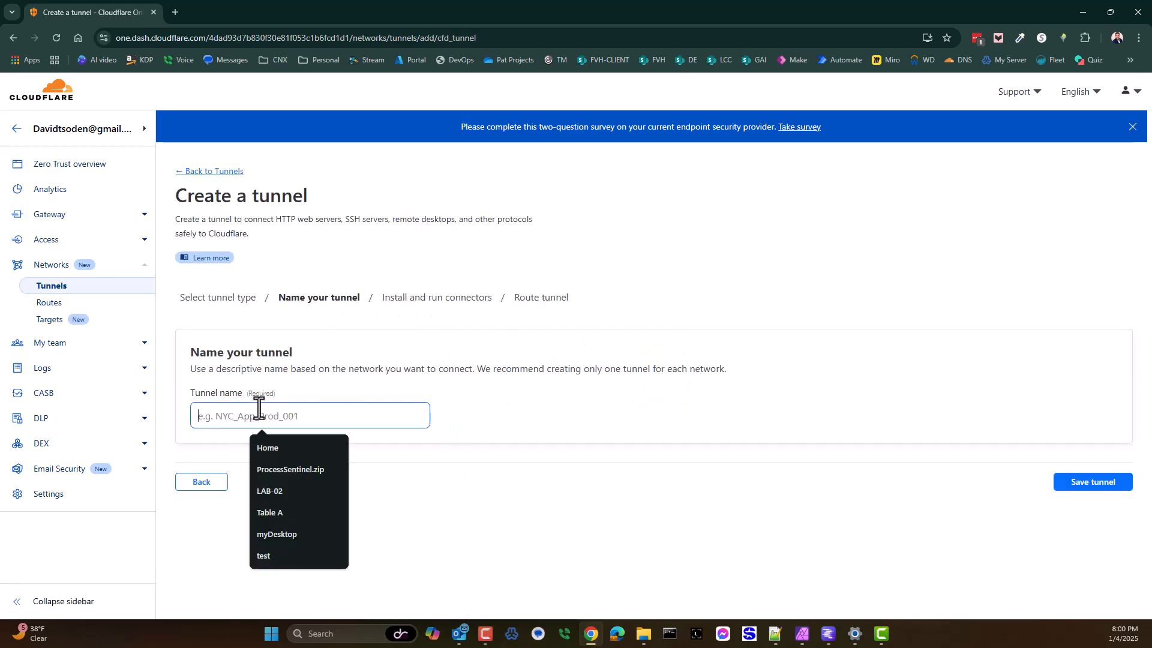
pyautogui.click(275, 450)
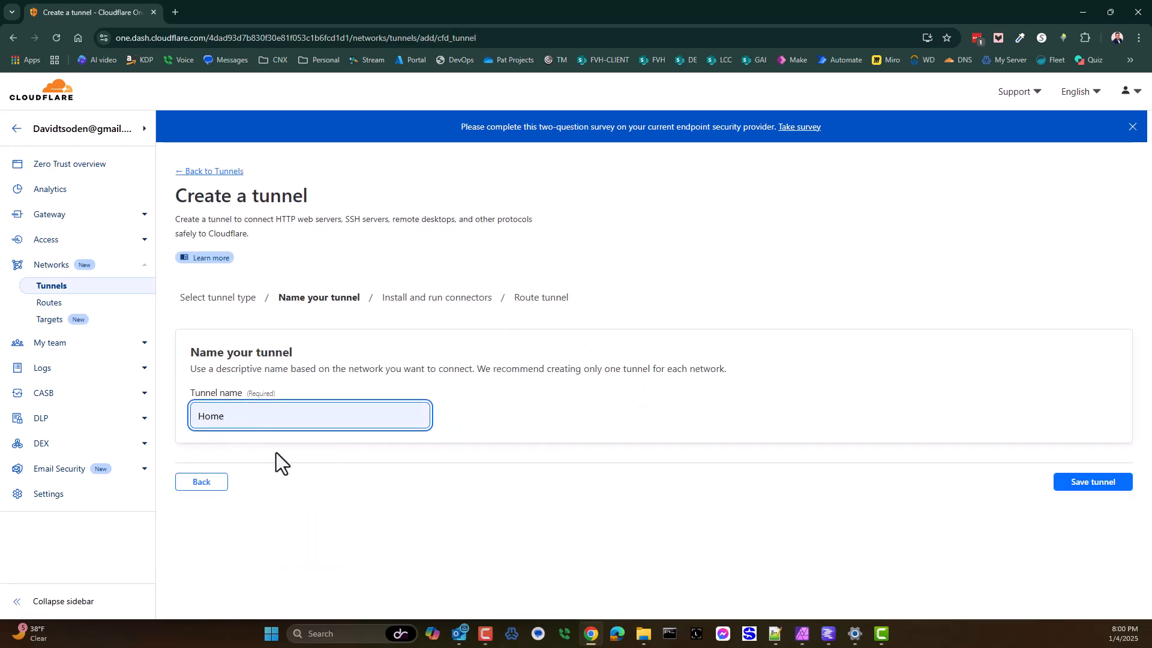
pyautogui.write('2')
pyautogui.click(1104, 483)
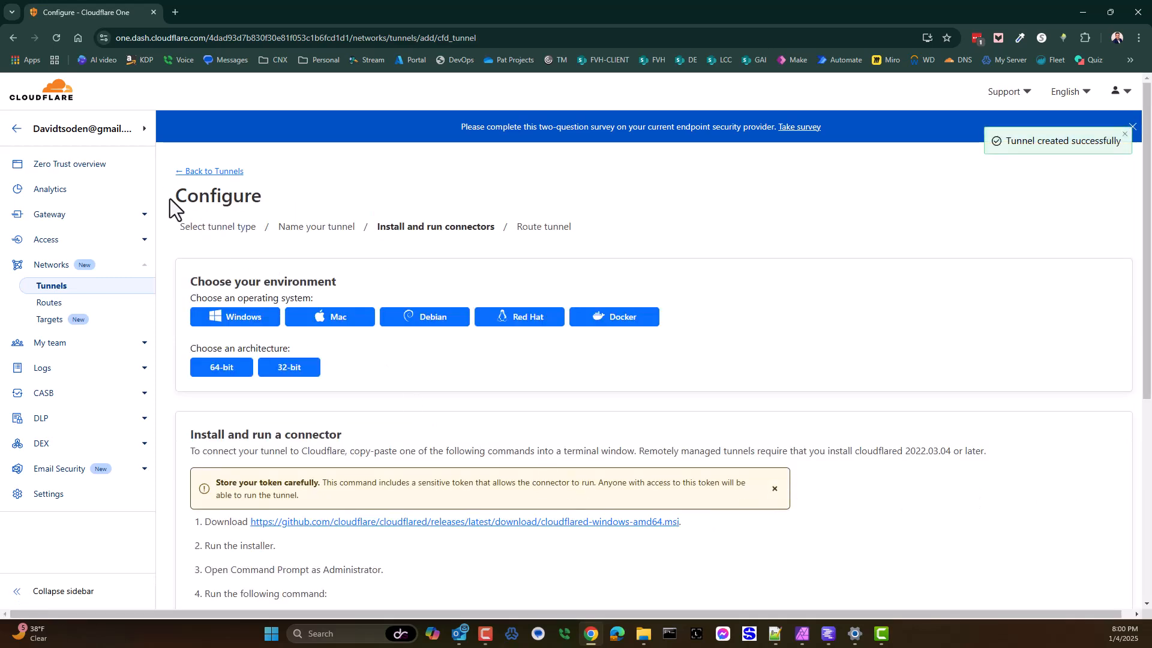
# Step: Return to the tunnels list and examine the status and details of the Home2 tunnel
pyautogui.moveTo(170, 200); pyautogui.dragTo(262, 200)
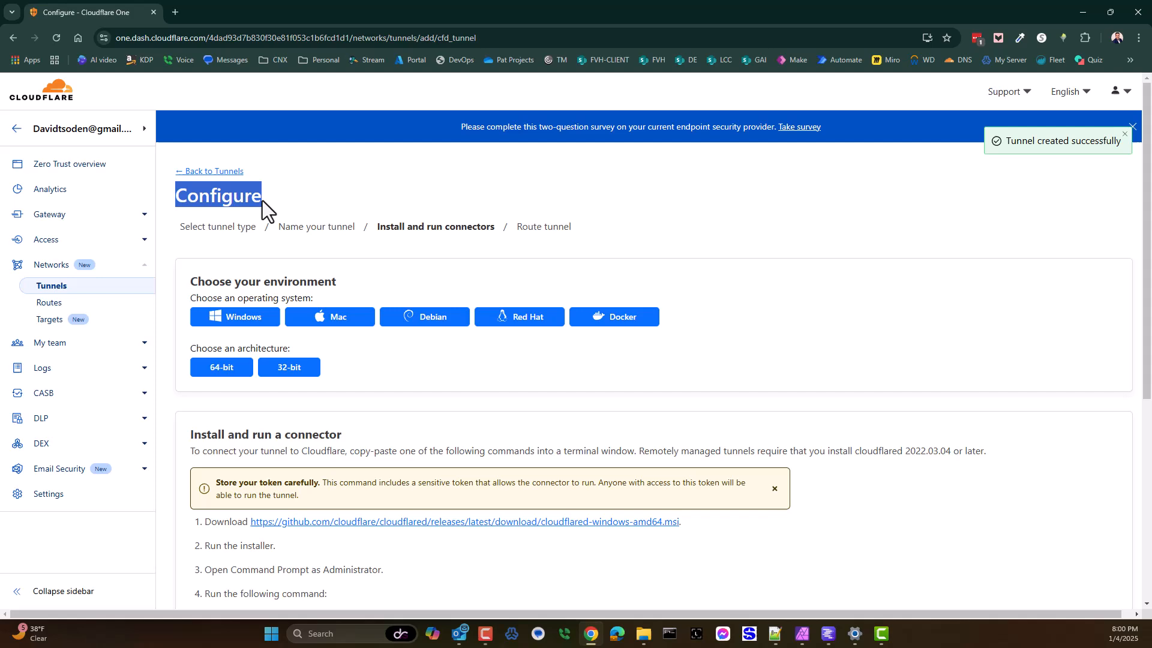
pyautogui.click(211, 171)
pyautogui.click(717, 387)
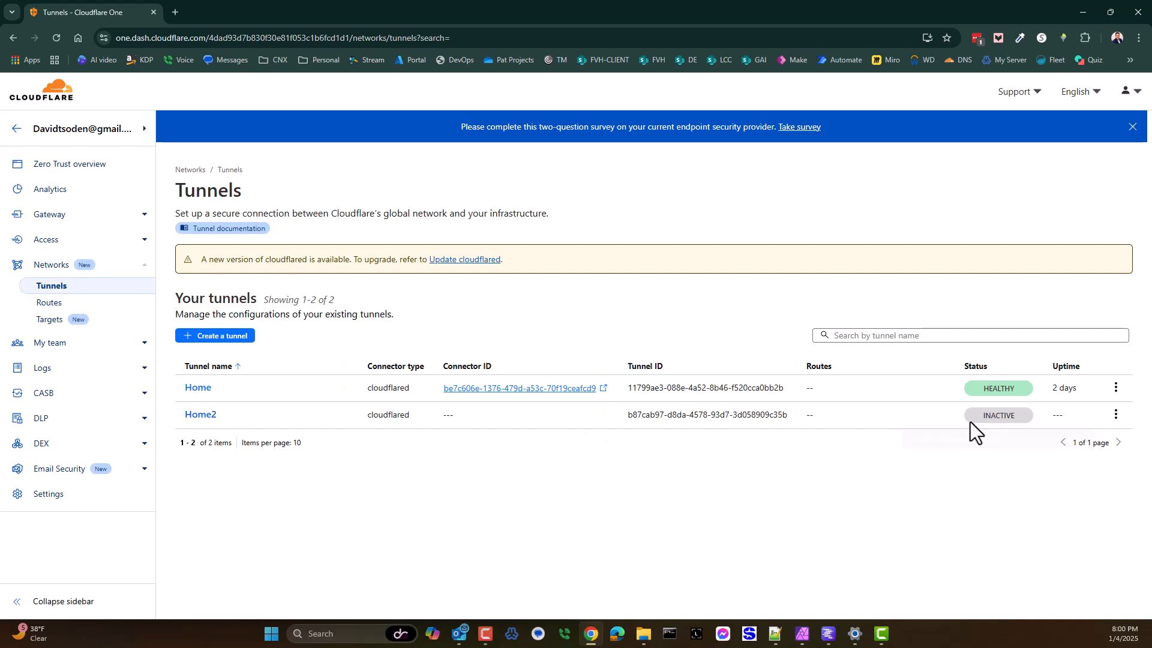
pyautogui.moveTo(997, 420)
pyautogui.click(203, 415)
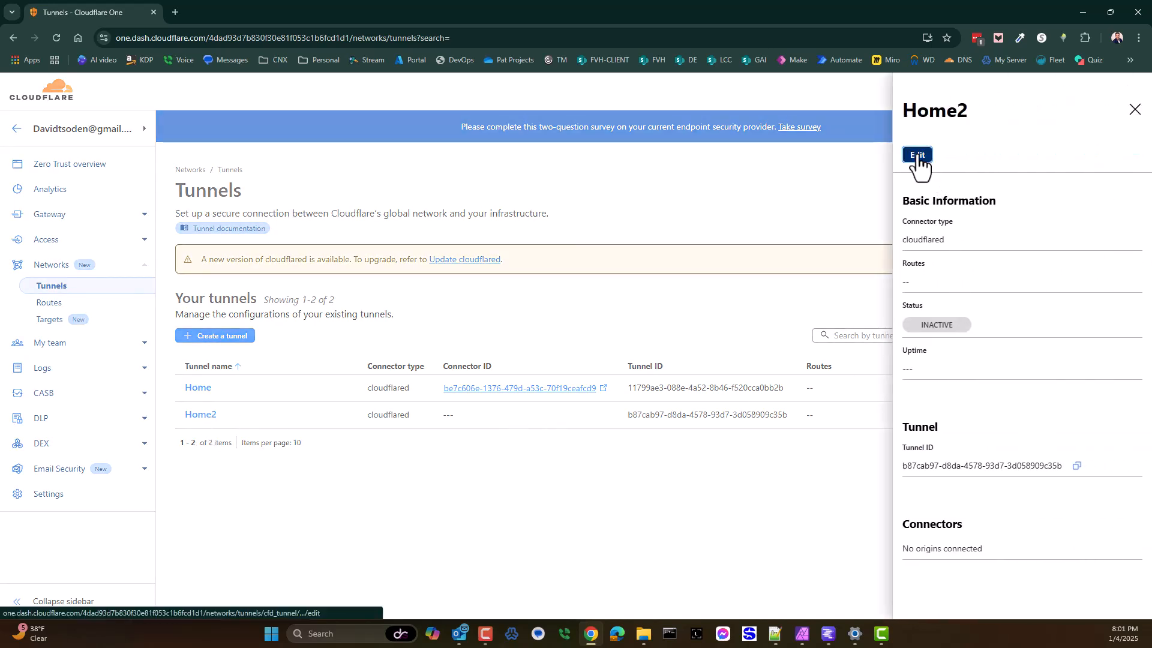
pyautogui.click(1135, 109)
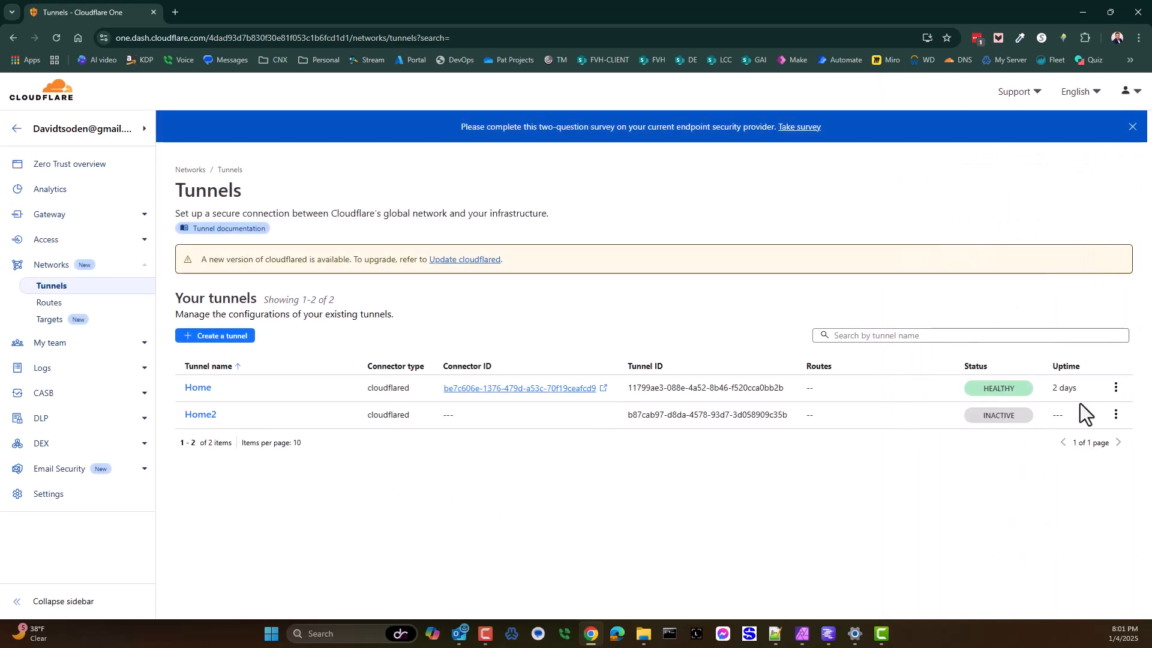
# Step: Examine the connector installation instructions in the Home2 tunnel's configuration and check the running server in LM Studio
pyautogui.click(1115, 416)
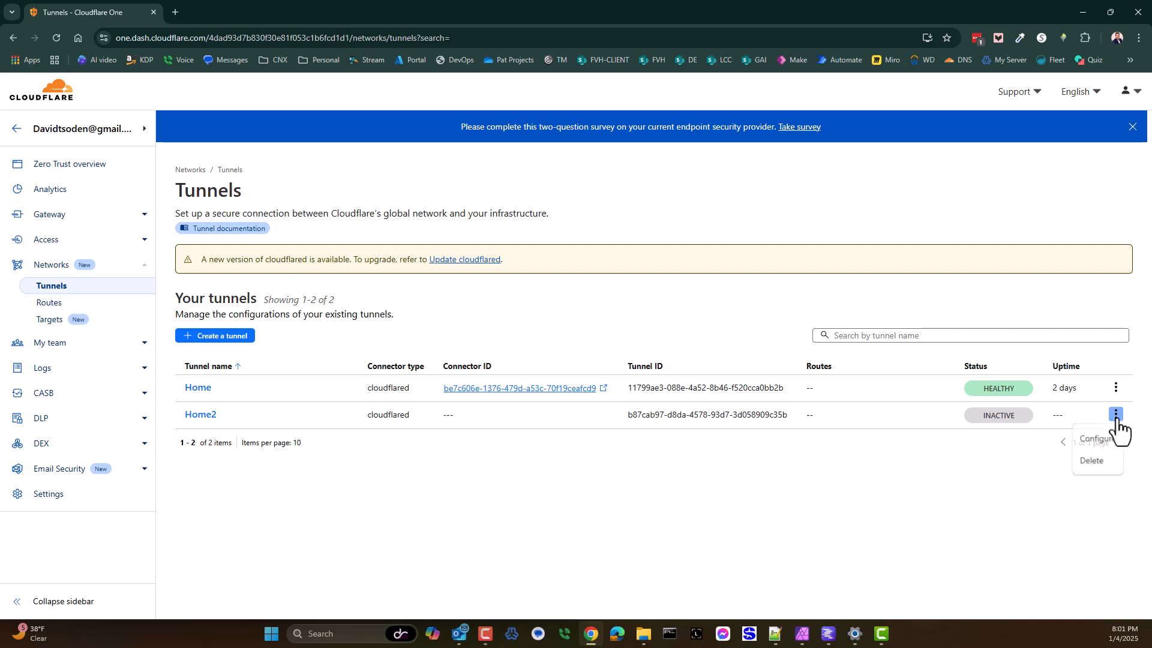
pyautogui.click(1097, 441)
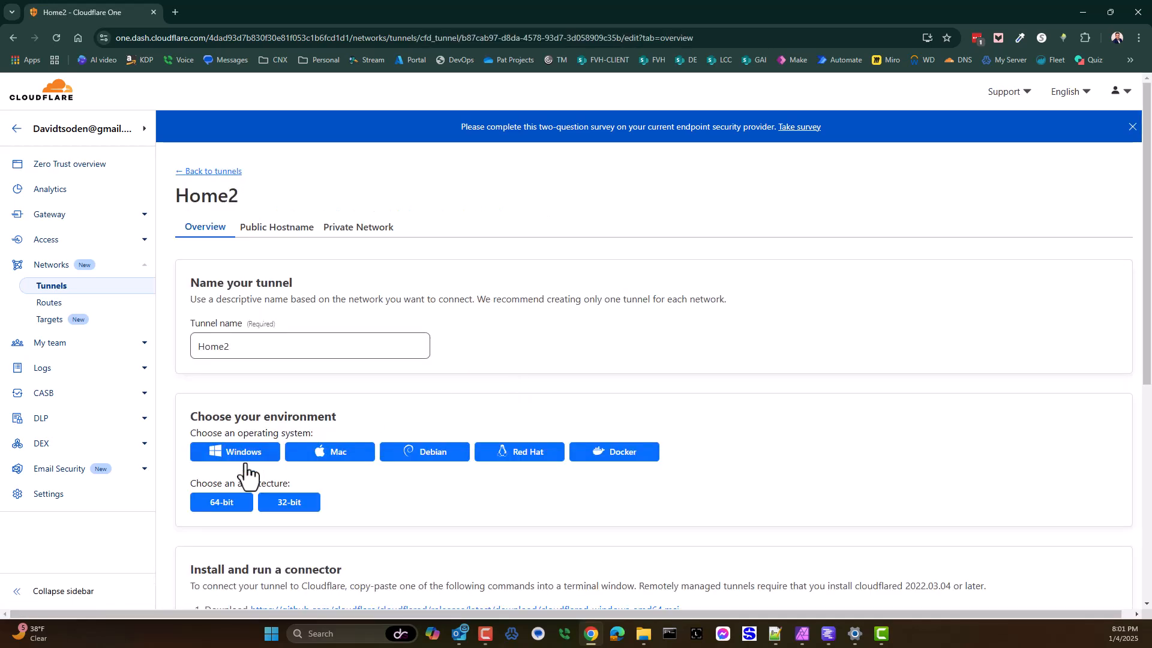
pyautogui.scroll(-3, 273, 383)
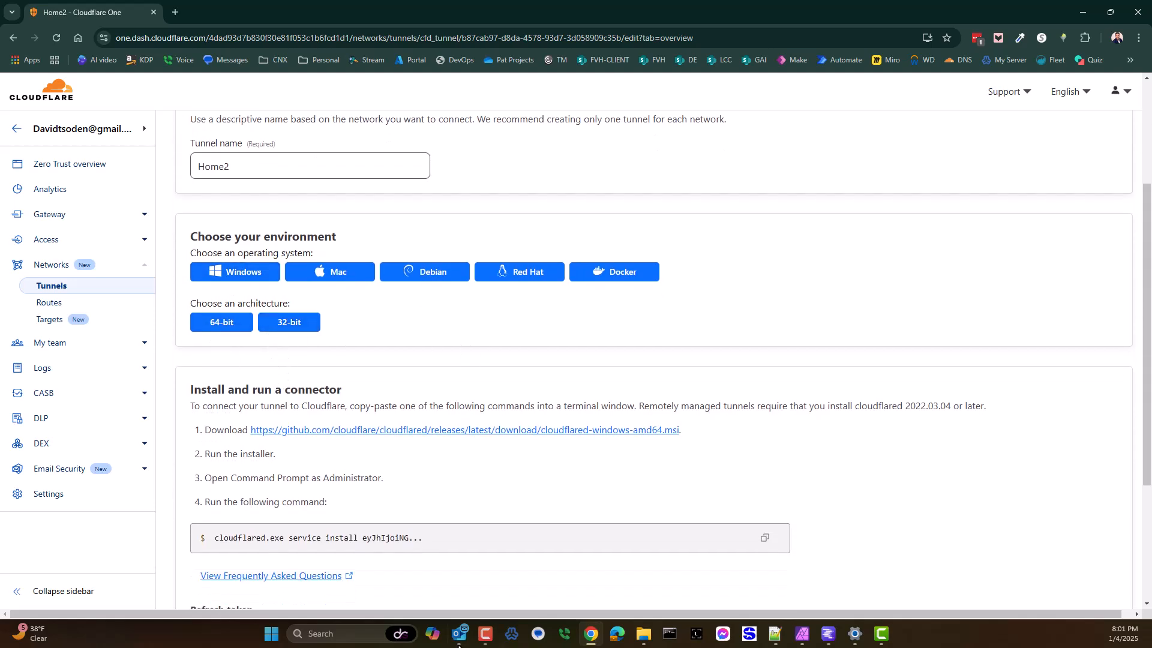
pyautogui.click(829, 634)
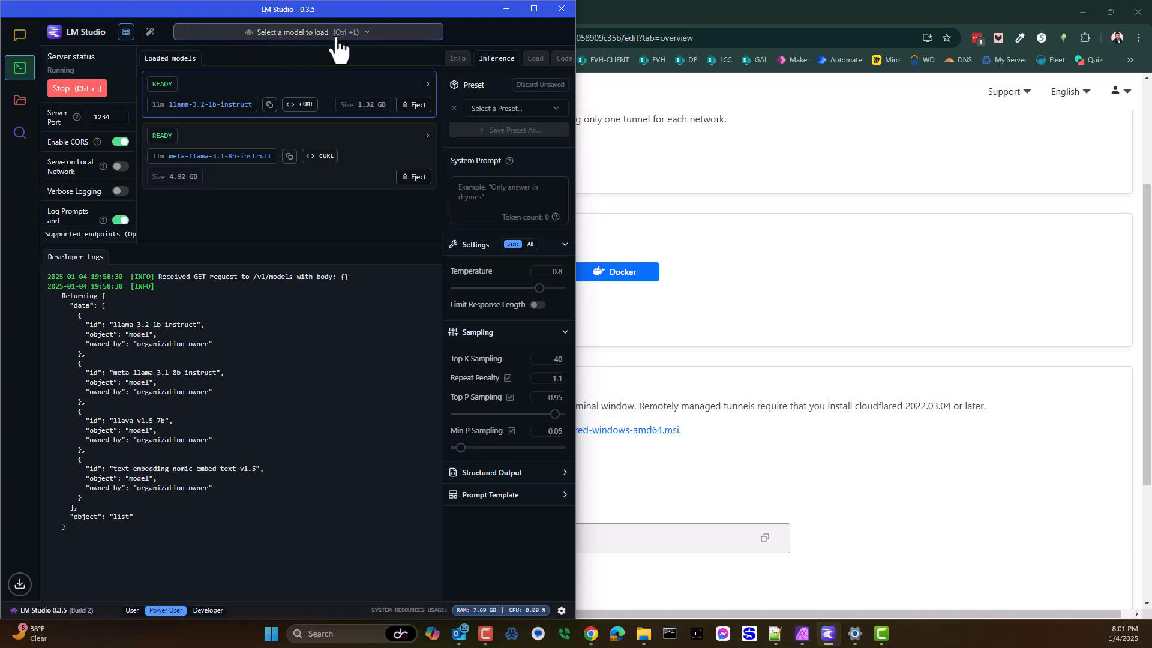
pyautogui.click(802, 227)
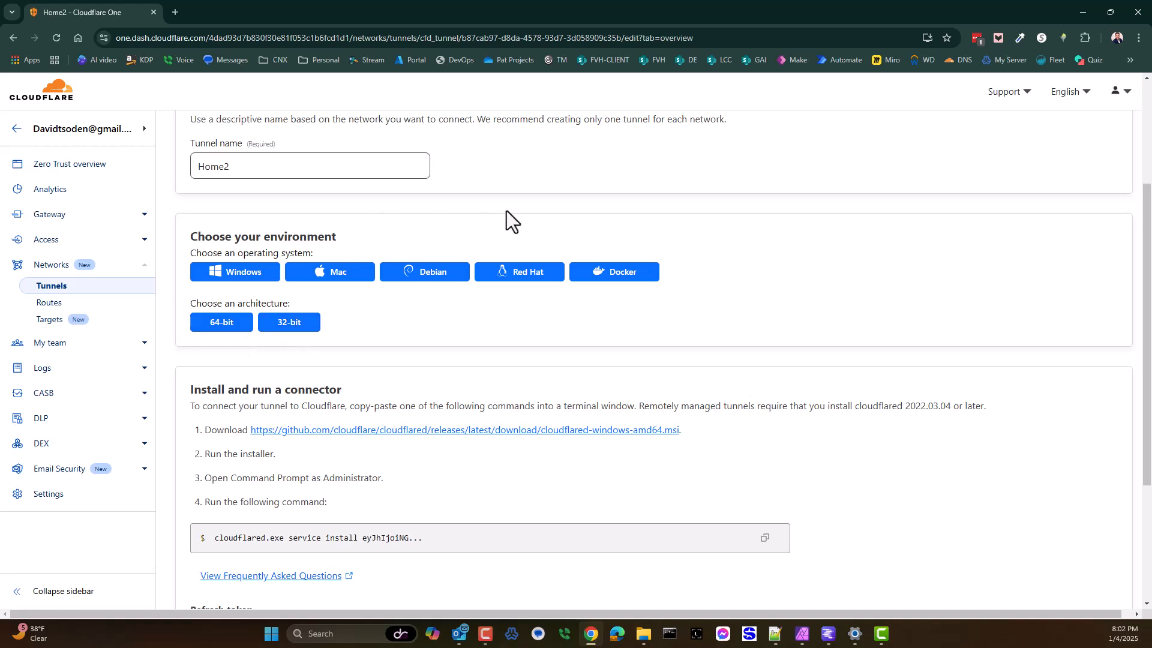
# Step: Delete the Home2 tunnel from the tunnels list
pyautogui.click(60, 290)
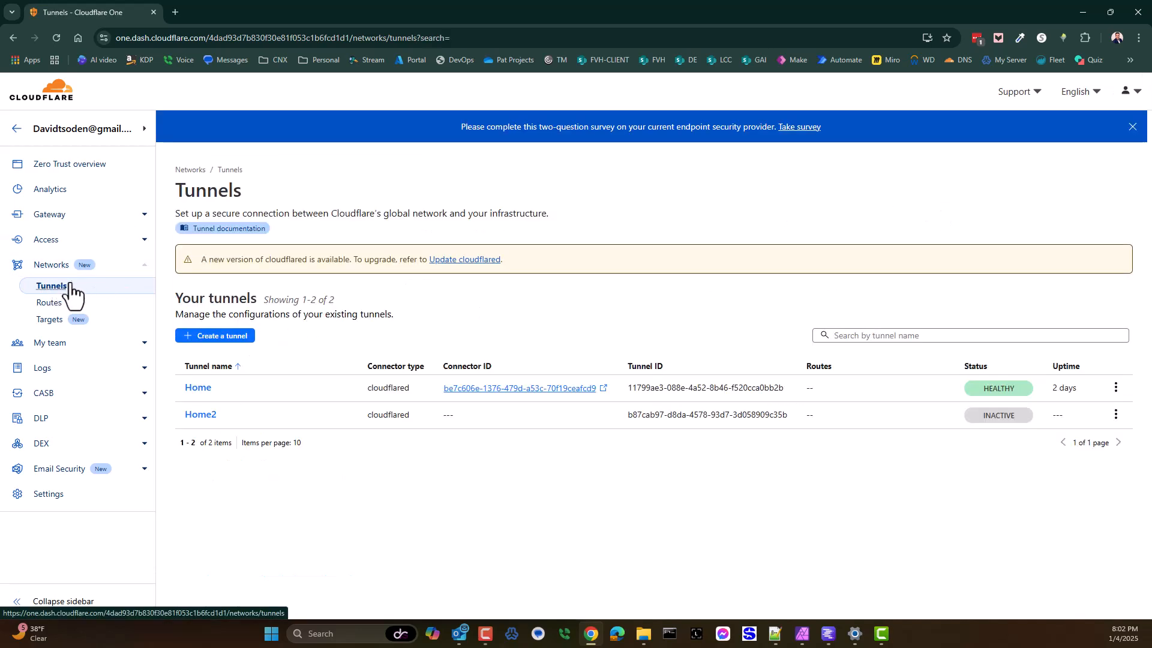
pyautogui.click(1115, 415)
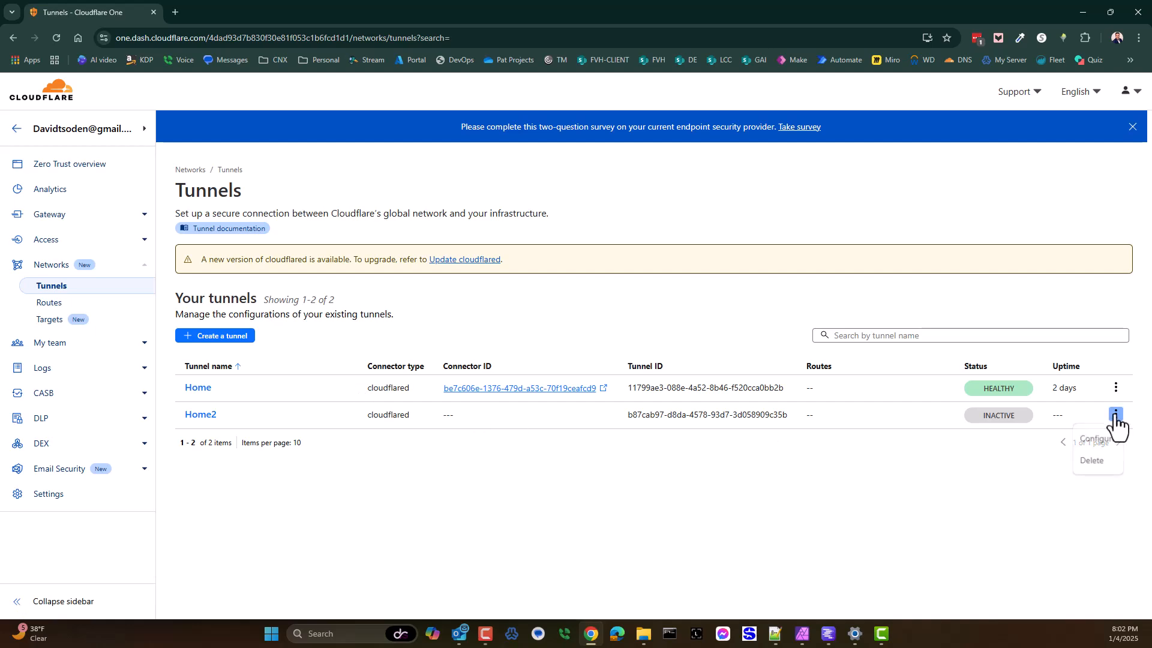
pyautogui.click(1092, 460)
pyautogui.click(696, 403)
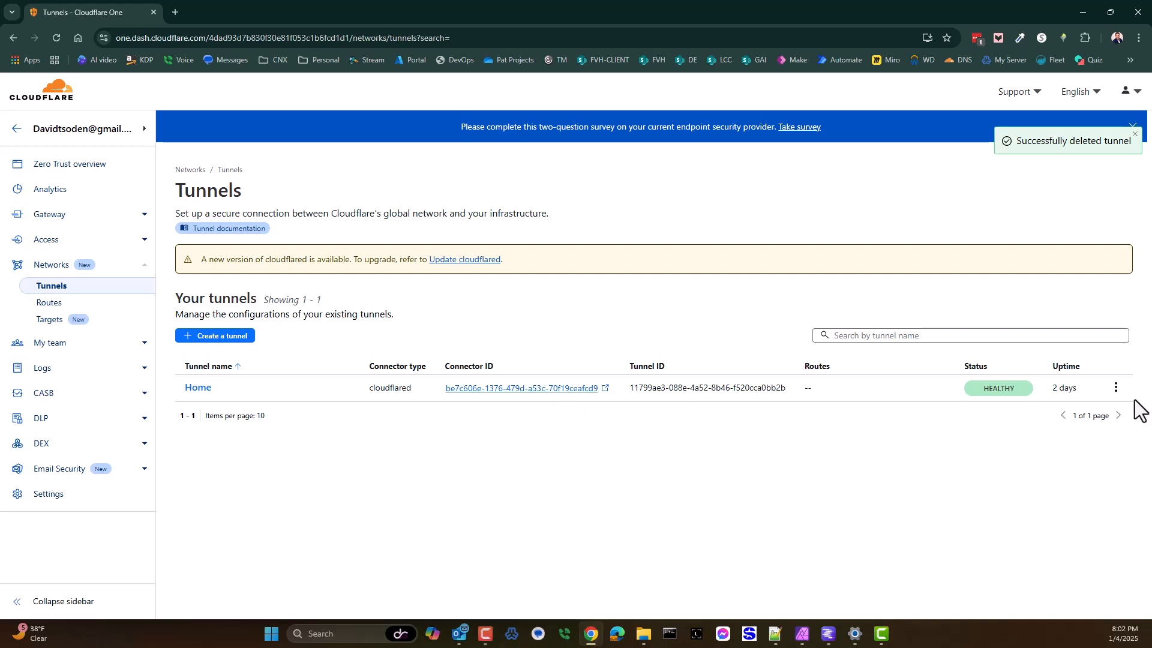
# Step: Open the Home tunnel's public hostname with the lms subdomain for editing
pyautogui.click(1115, 388)
pyautogui.click(1097, 413)
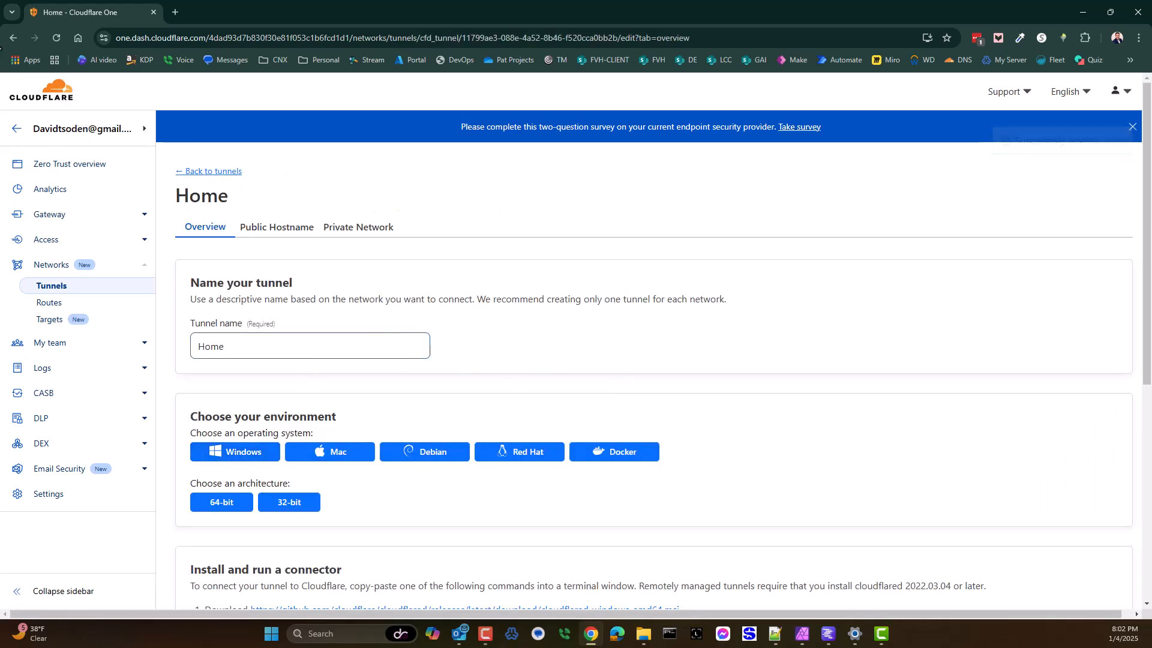
pyautogui.click(267, 227)
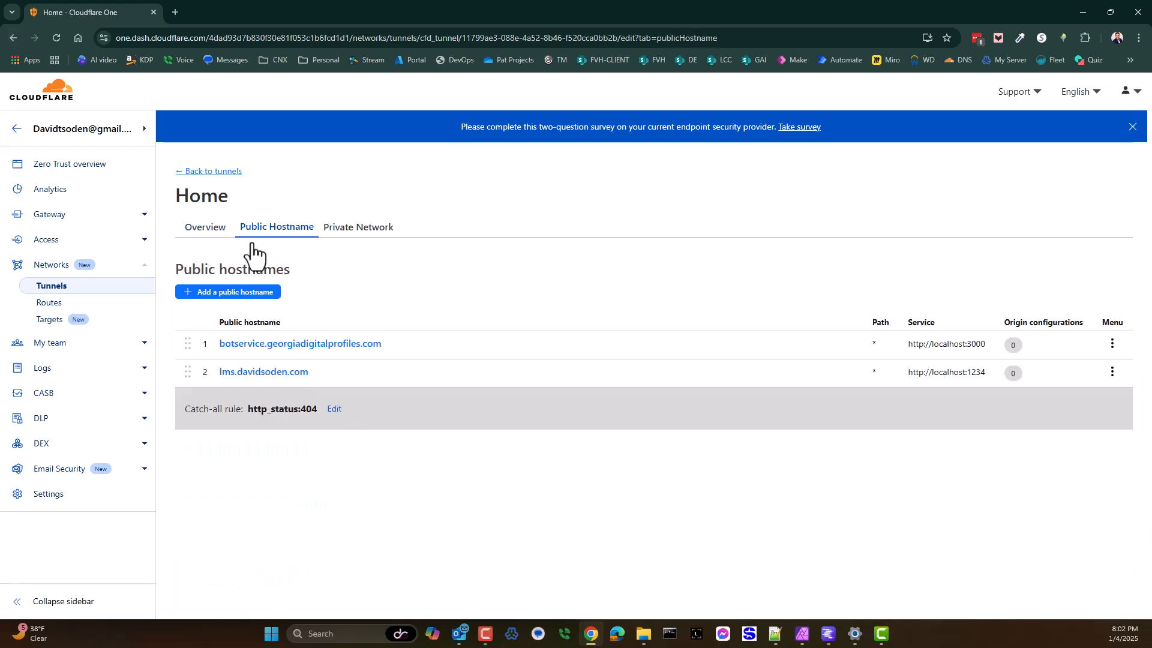
pyautogui.click(225, 374)
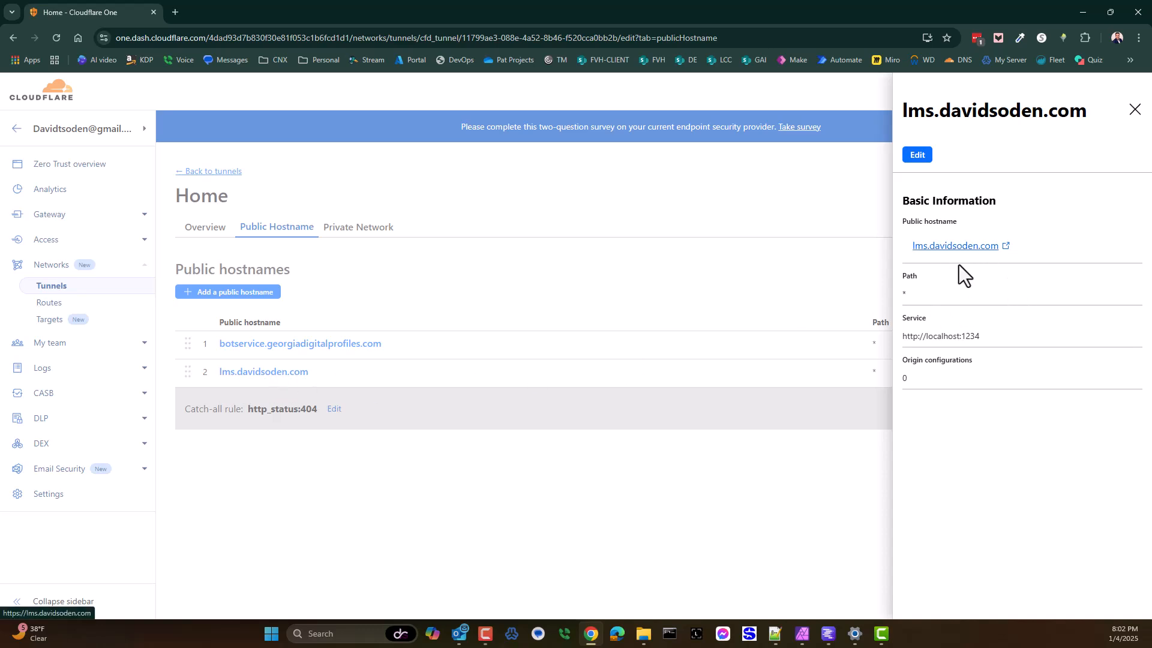
pyautogui.click(917, 155)
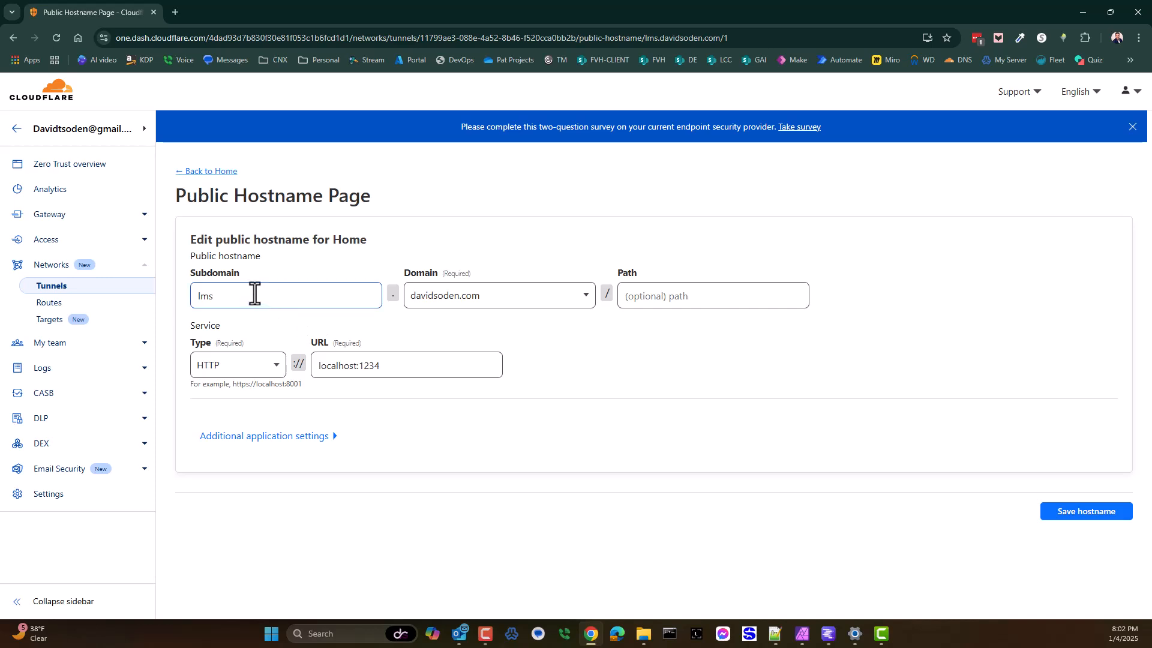
# Step: Examine the public hostname's subdomain and the domains offered for it
pyautogui.moveTo(237, 298); pyautogui.dragTo(197, 295)
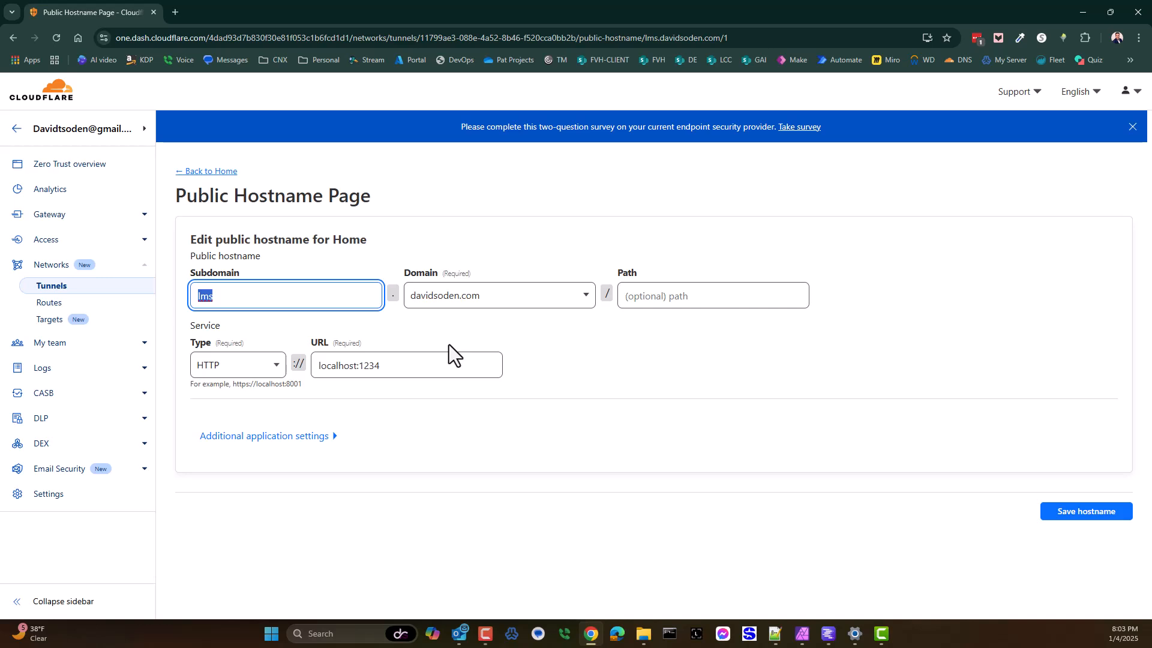
pyautogui.click(487, 299)
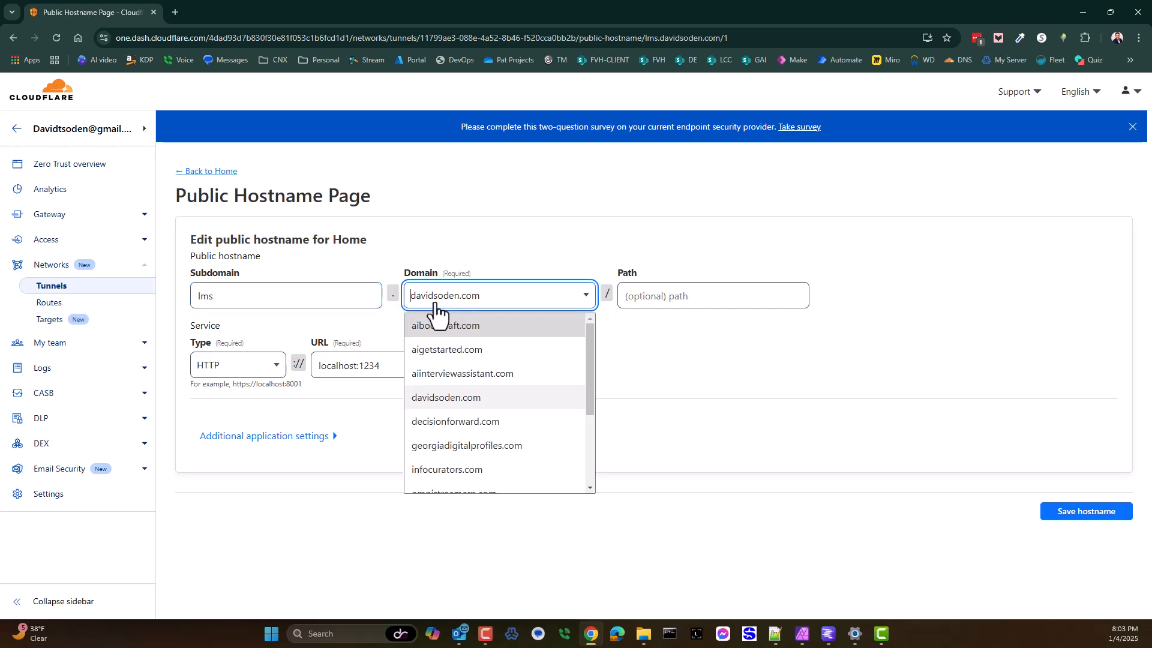
pyautogui.click(664, 367)
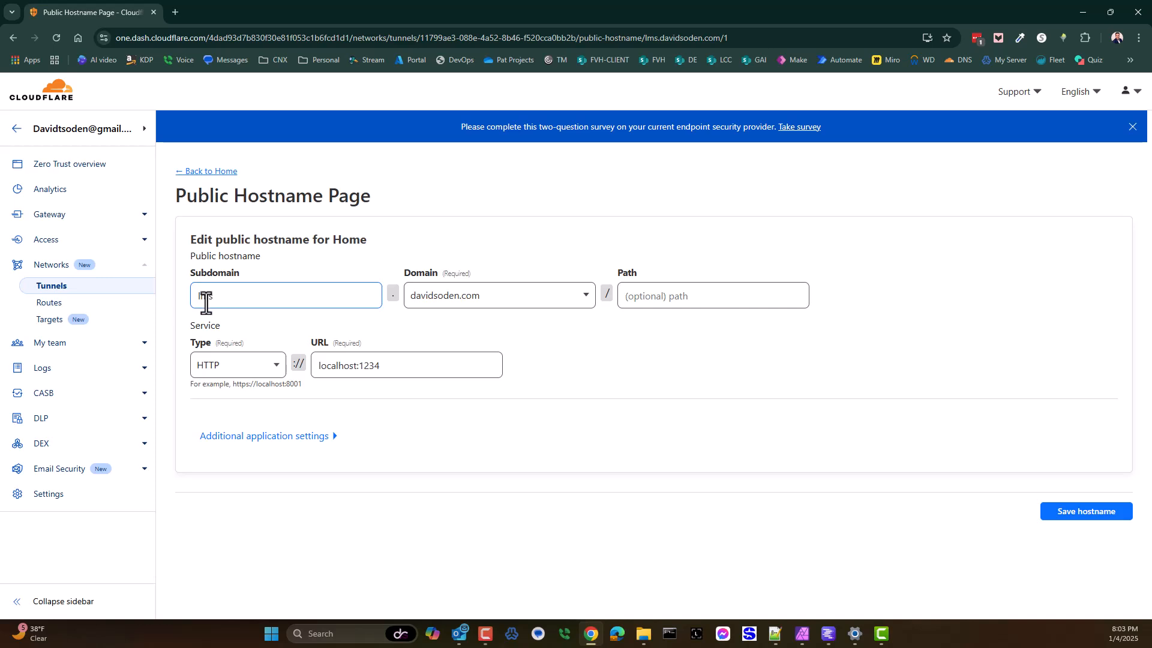
pyautogui.moveTo(229, 295); pyautogui.dragTo(175, 309)
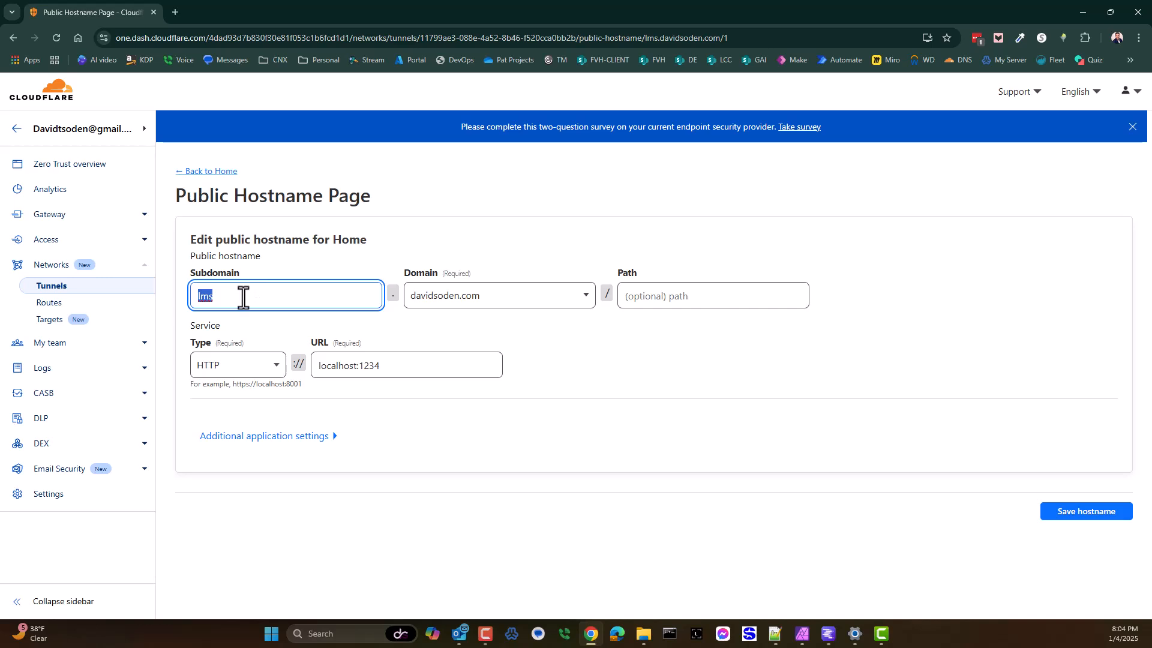
pyautogui.click(242, 299)
pyautogui.doubleClick(215, 308)
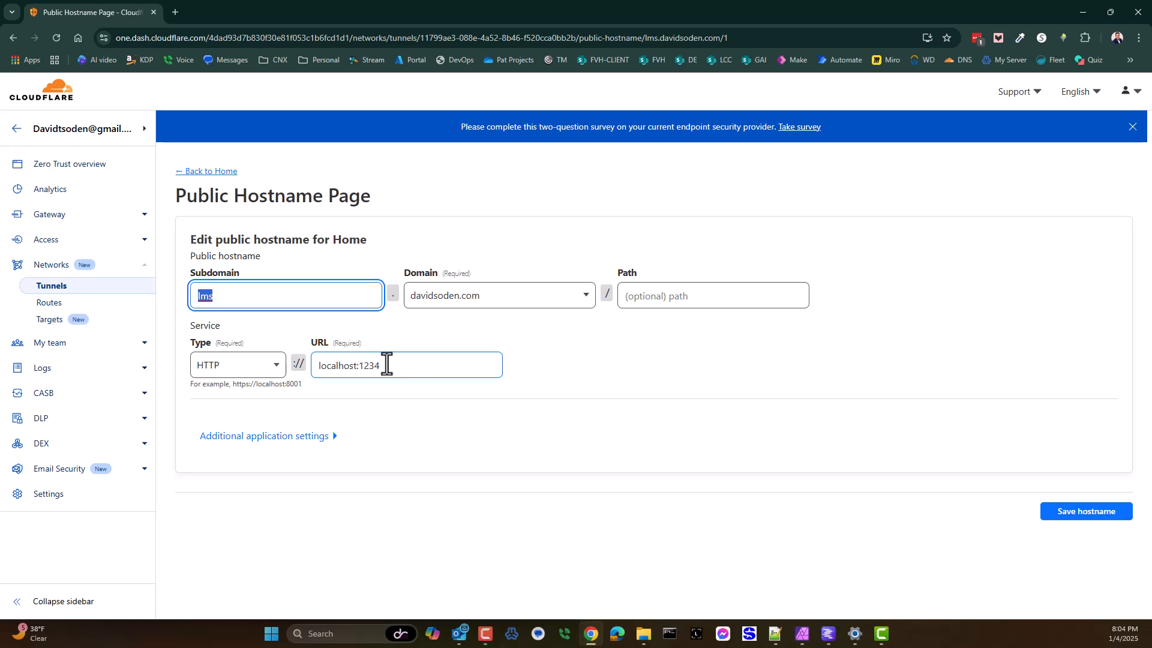
# Step: Examine the local service URL of the hostname, especially its port number
pyautogui.moveTo(387, 364); pyautogui.dragTo(313, 376)
pyautogui.click(363, 371)
pyautogui.click(380, 370)
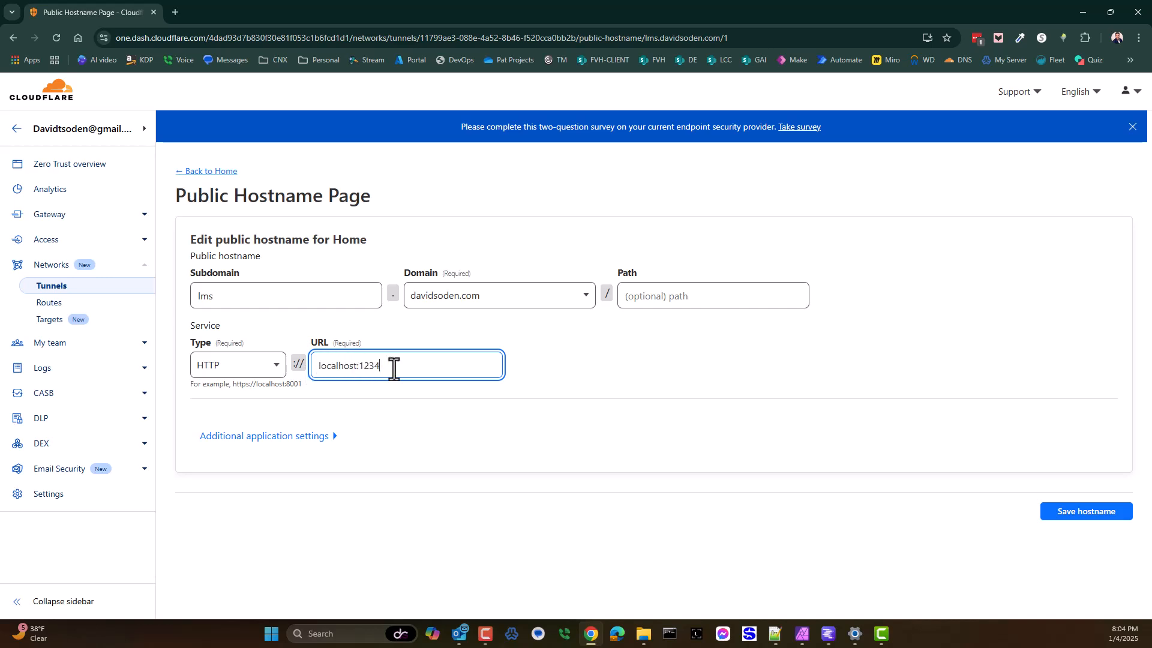
pyautogui.moveTo(394, 369); pyautogui.dragTo(357, 369)
pyautogui.click(362, 368)
pyautogui.moveTo(382, 367); pyautogui.dragTo(360, 373)
# Step: Review how the lms subdomain combines with the selectable domains in the public hostname form
pyautogui.doubleClick(218, 296)
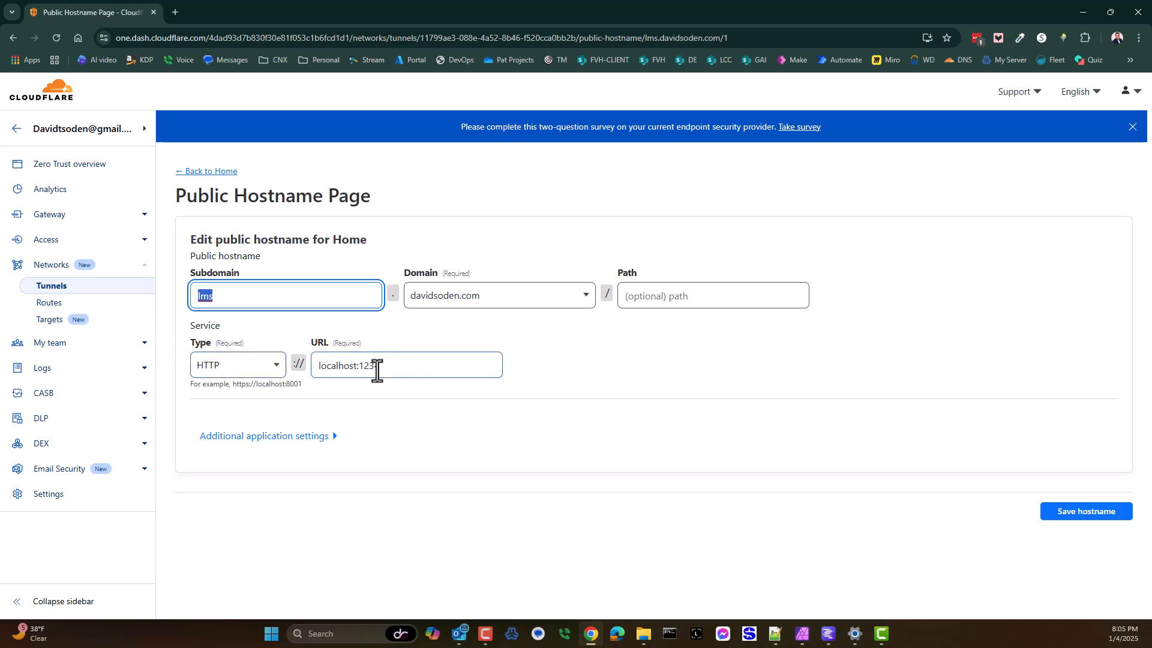
pyautogui.click(585, 360)
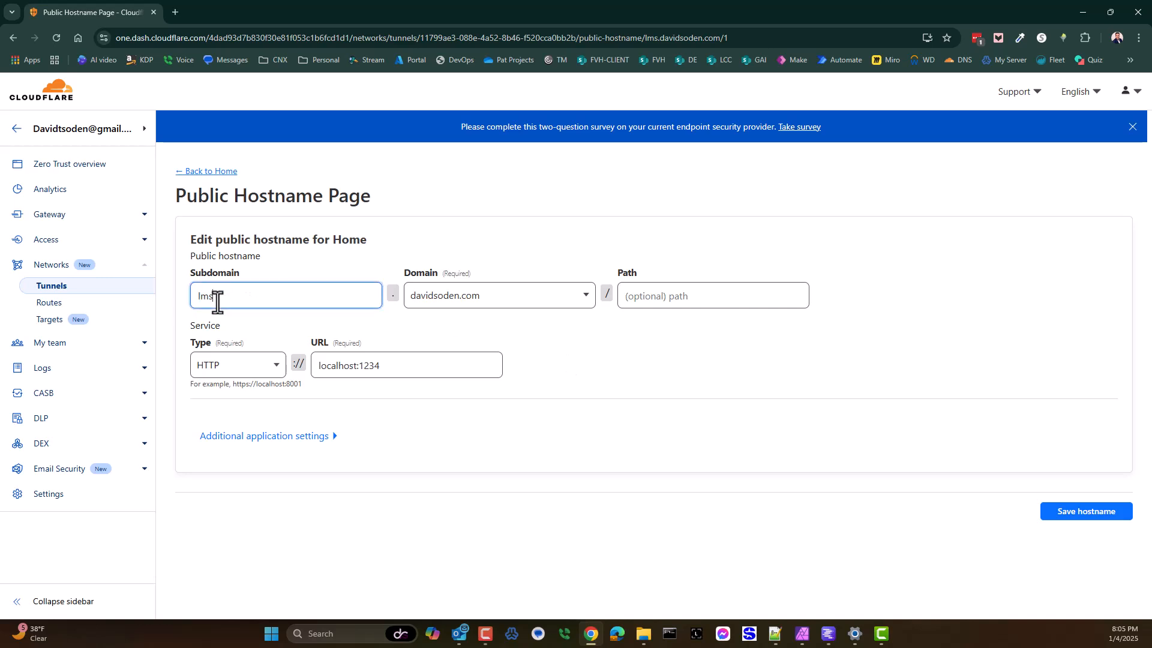
pyautogui.doubleClick(217, 300)
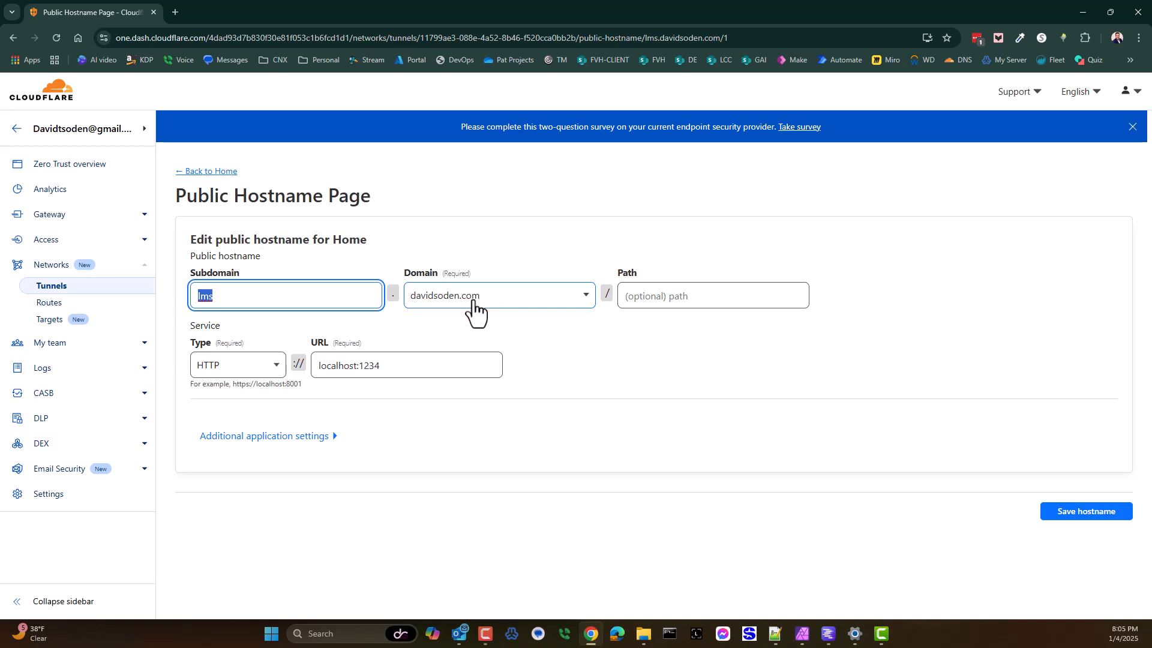
pyautogui.click(586, 303)
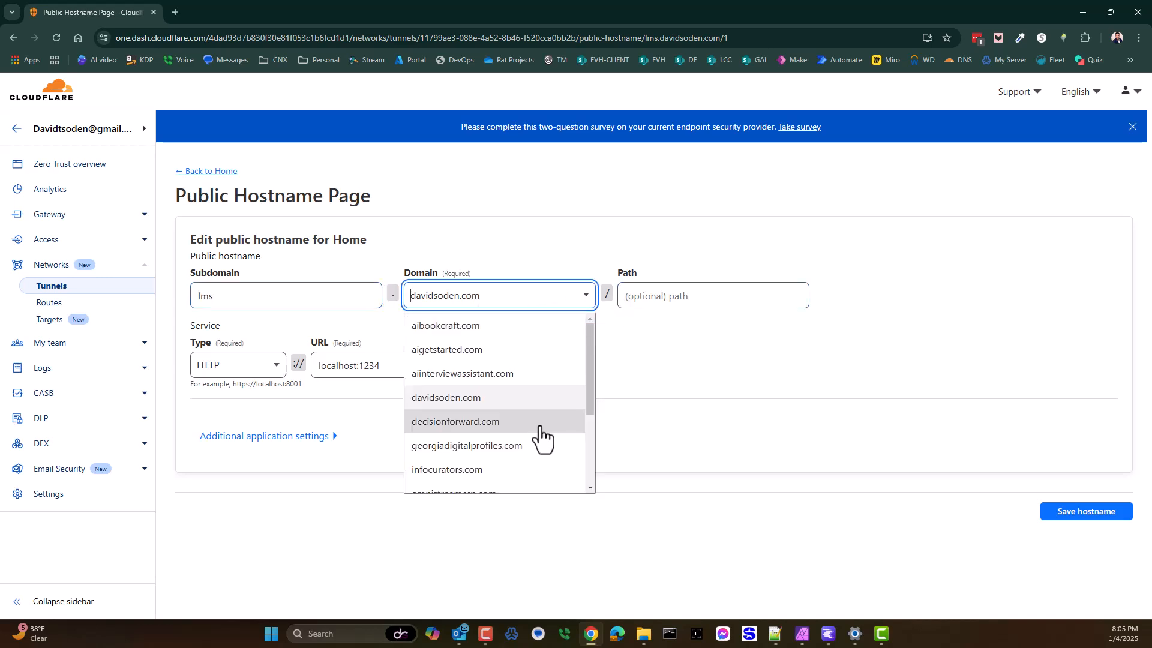
pyautogui.scroll(-2, 528, 456)
pyautogui.click(672, 412)
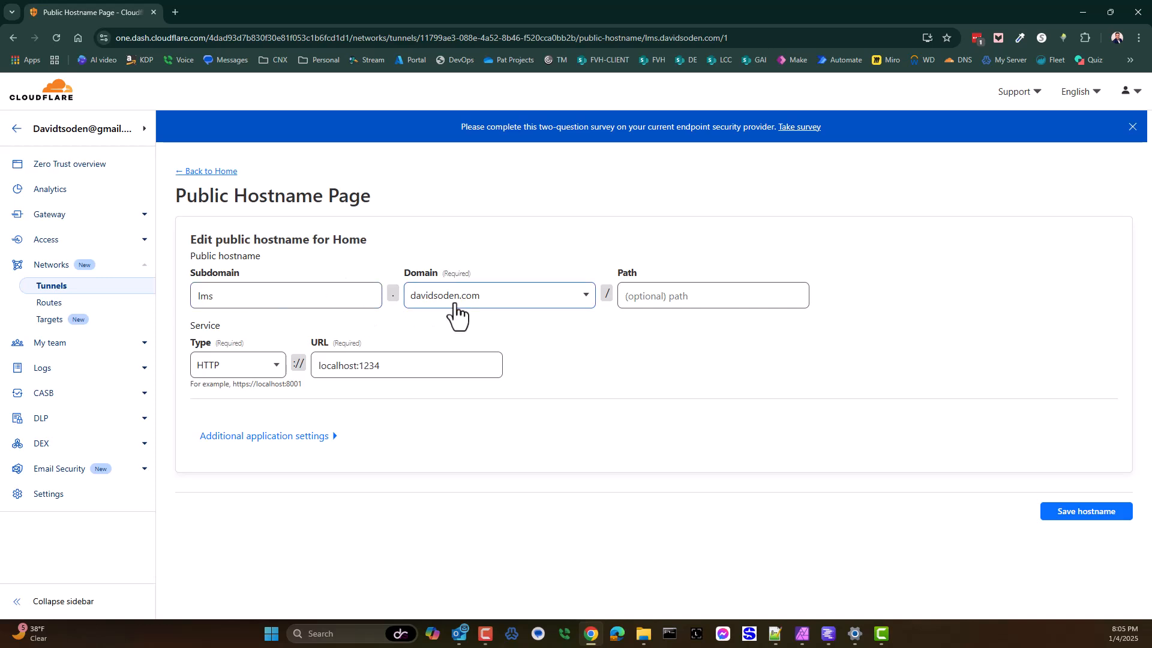
pyautogui.click(455, 311)
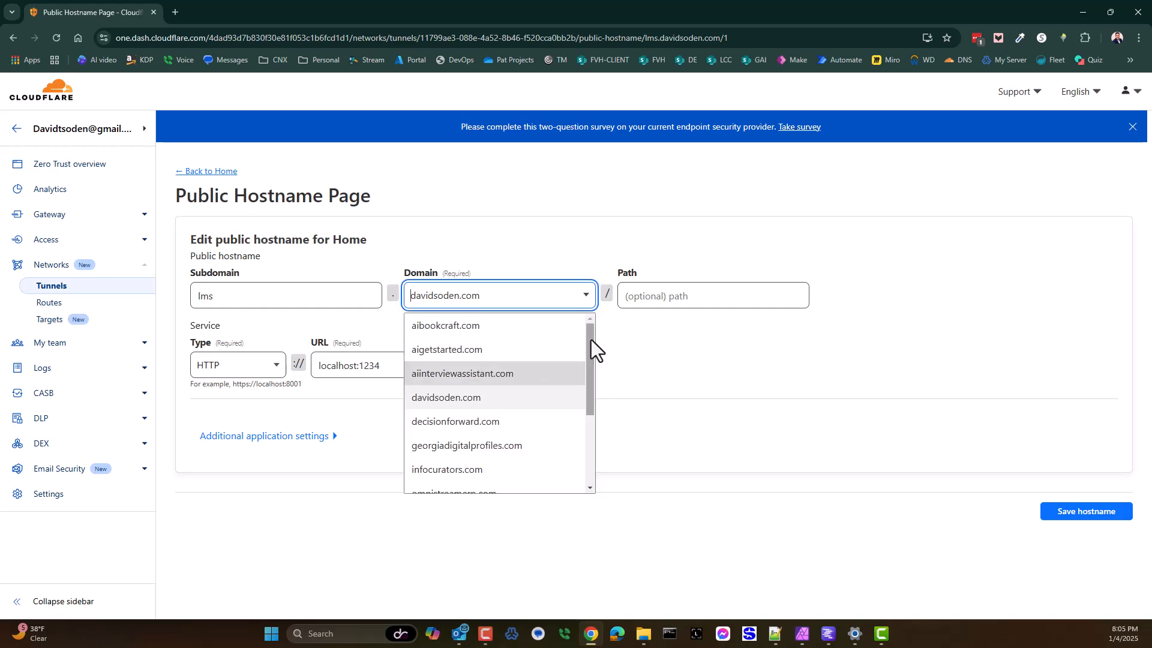
pyautogui.click(647, 341)
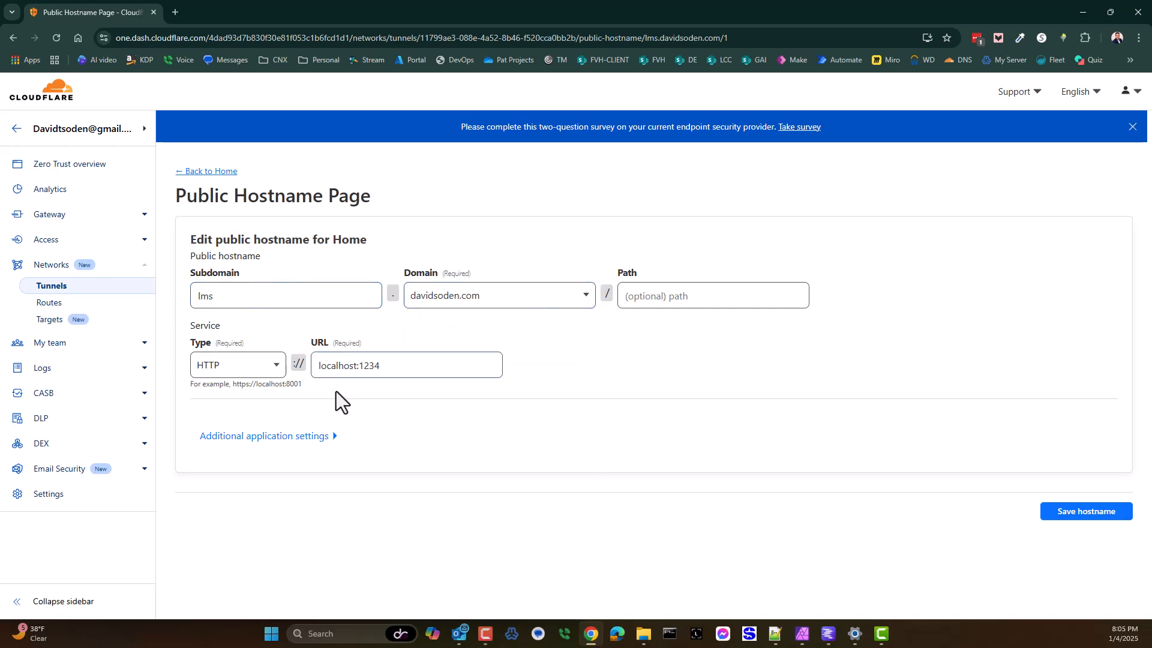
pyautogui.doubleClick(195, 298)
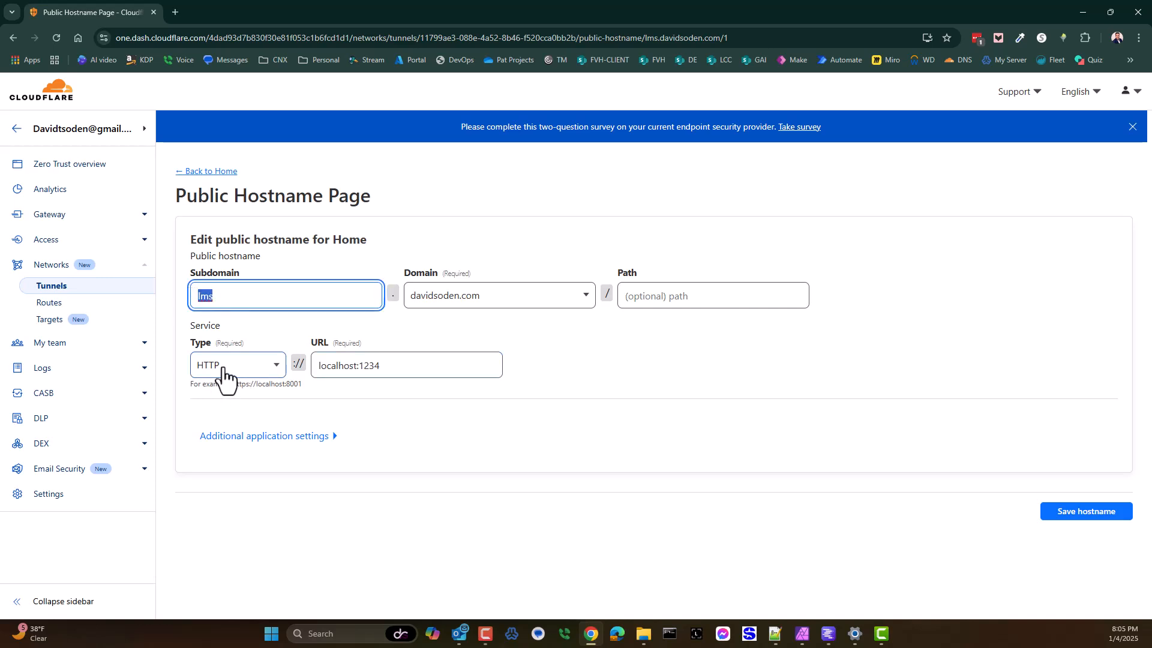
# Step: Load localhost:1234/v1/models in a new browser tab and display its full http address
pyautogui.click(173, 8)
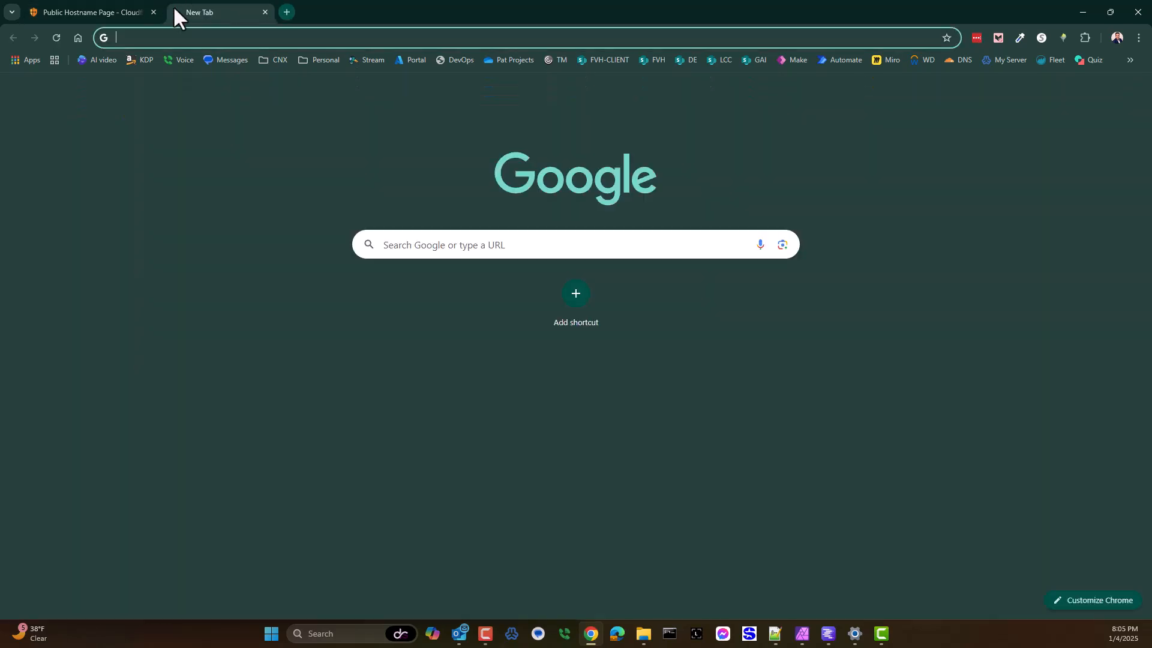
pyautogui.write('lo')
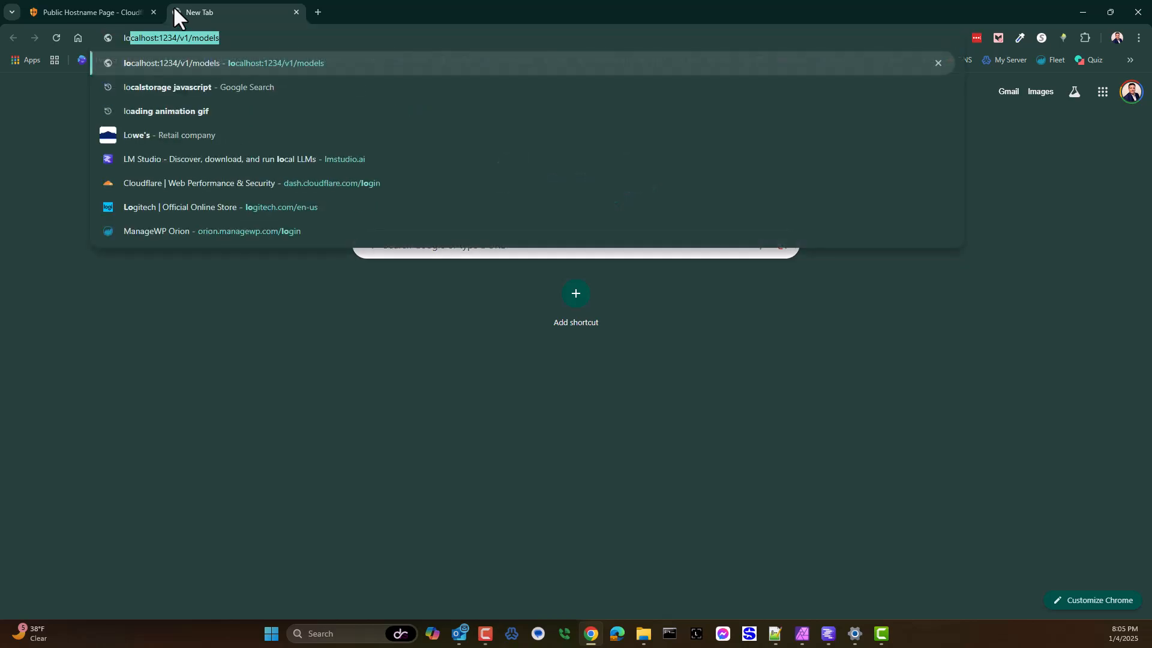
pyautogui.press('Return')
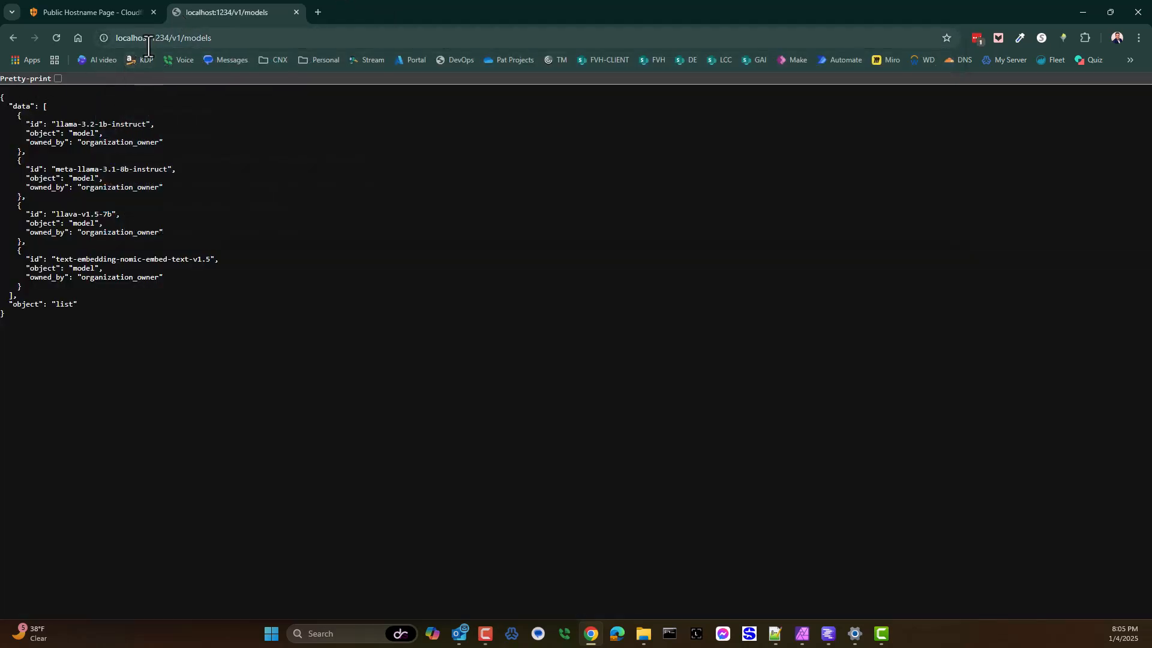
pyautogui.click(227, 42)
pyautogui.hotkey('ctrl', 'c')
pyautogui.press('BackSpace')
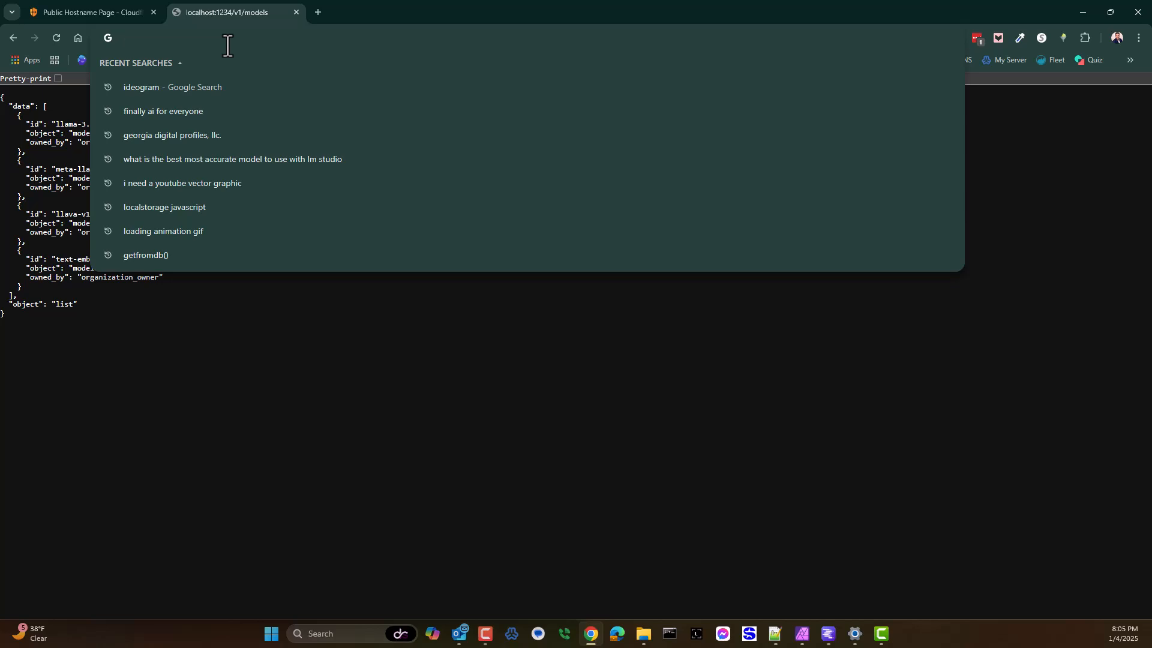
pyautogui.hotkey('ctrl', 'v')
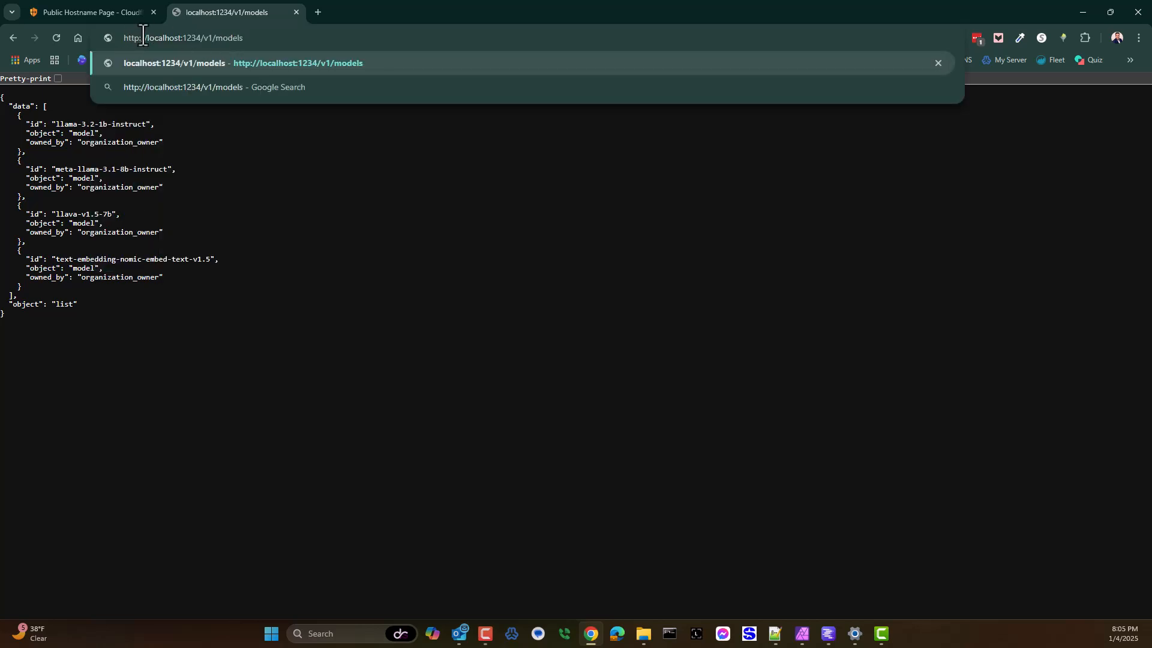
pyautogui.moveTo(145, 41); pyautogui.dragTo(120, 43)
# Step: Move the models page into its own window and place it side by side with the Public Hostname page
pyautogui.moveTo(208, 13); pyautogui.dragTo(221, 49)
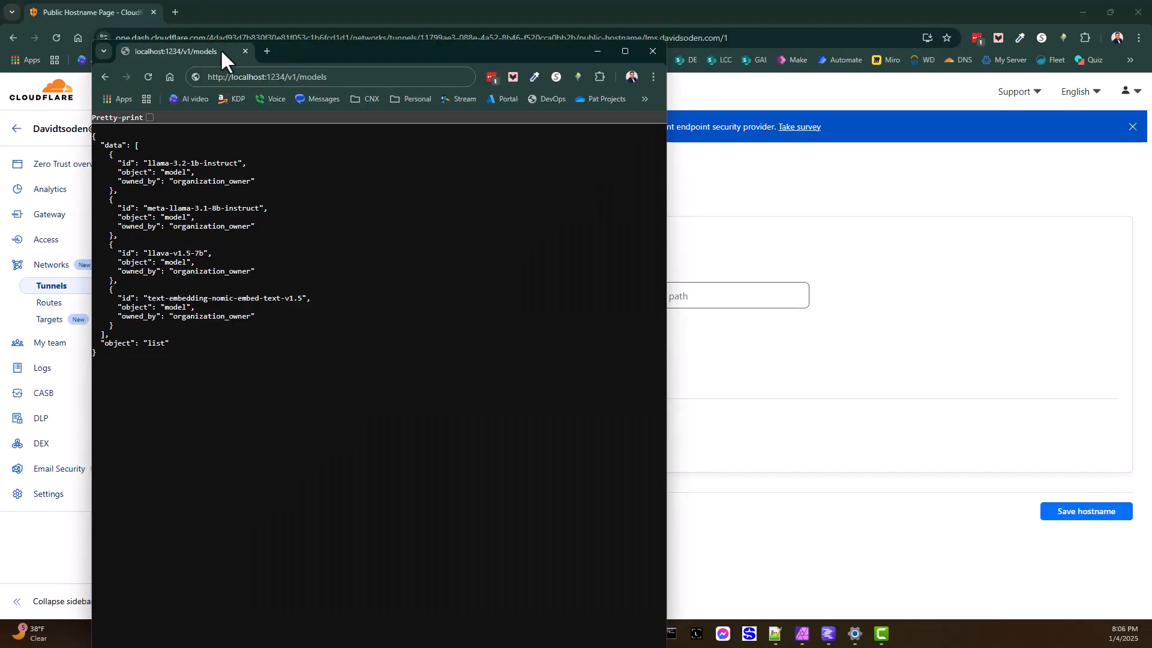
pyautogui.press('super+Right')
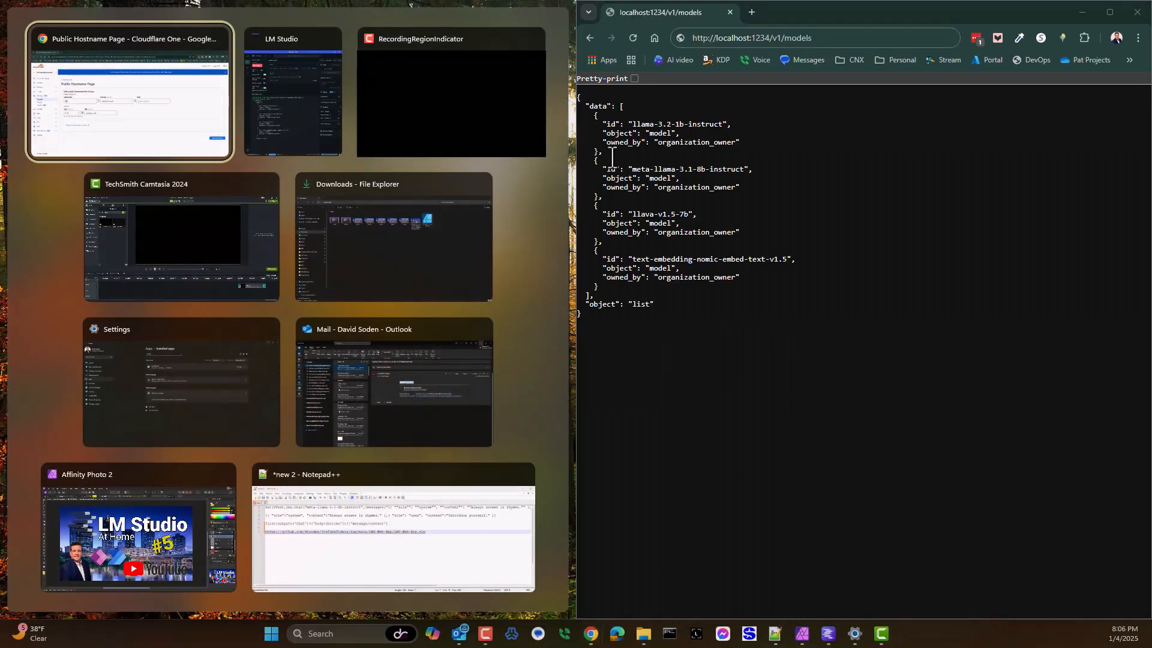
pyautogui.click(131, 91)
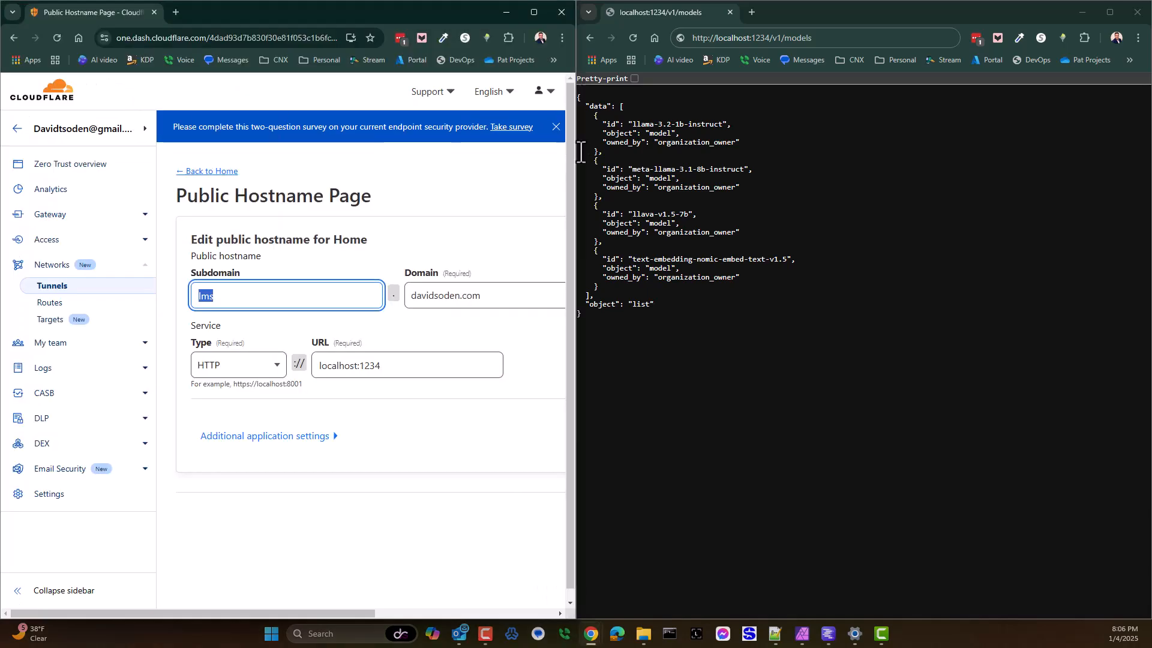
# Step: Compare the protocol, host and port of the models address with the service type and URL of the public hostname
pyautogui.doubleClick(702, 37)
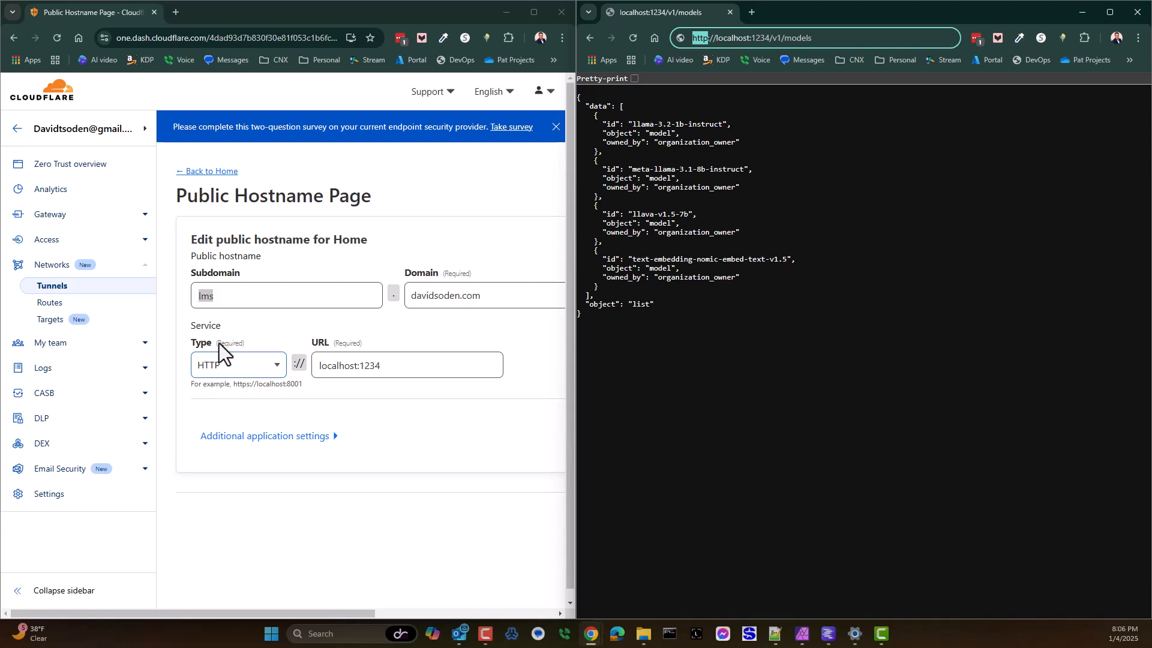
pyautogui.click(720, 39)
pyautogui.moveTo(714, 39); pyautogui.dragTo(770, 39)
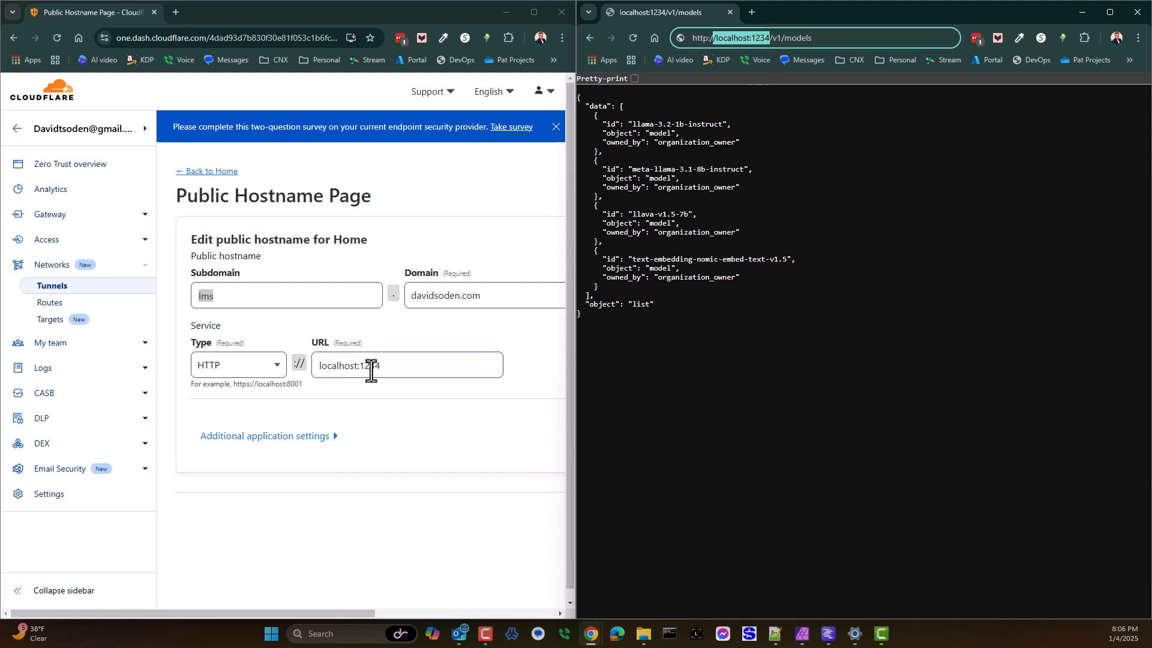
pyautogui.moveTo(397, 365); pyautogui.dragTo(325, 363)
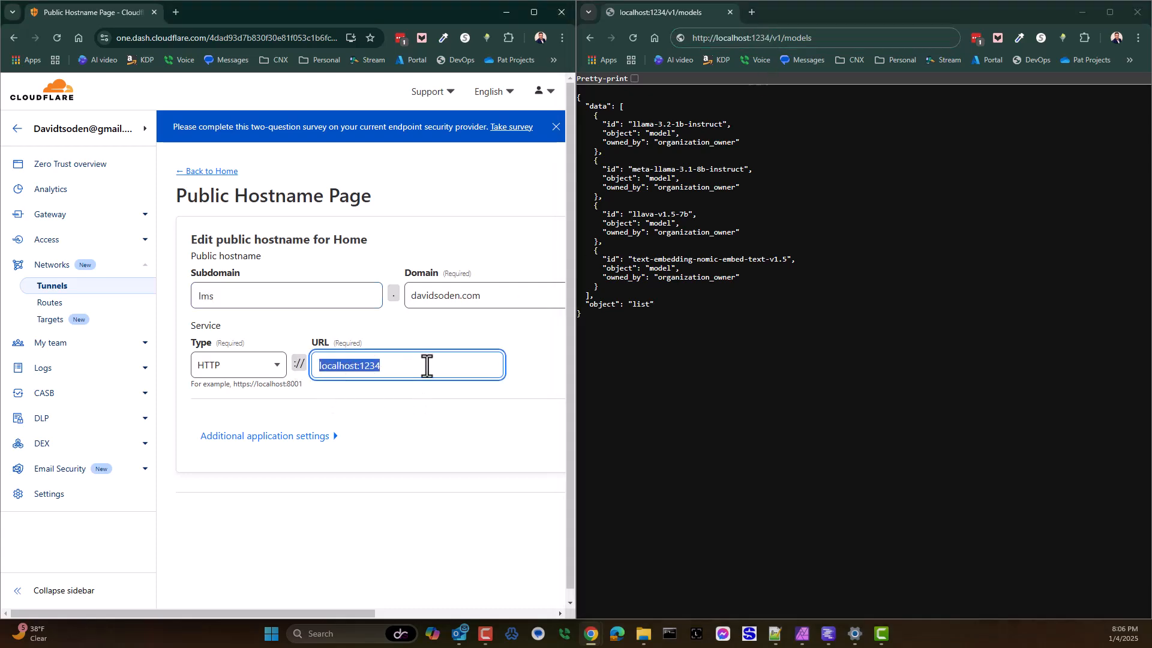
pyautogui.click(767, 41)
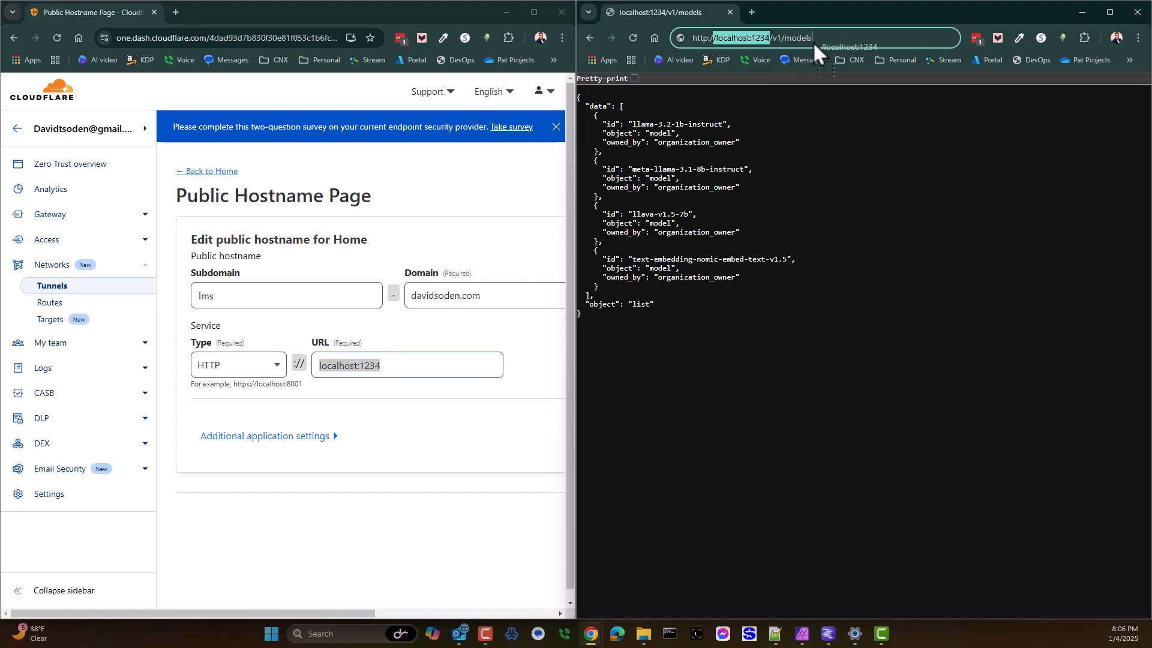
# Step: Switch to LM Studio to review the local server's supported endpoints, and minimize it again
pyautogui.click(831, 635)
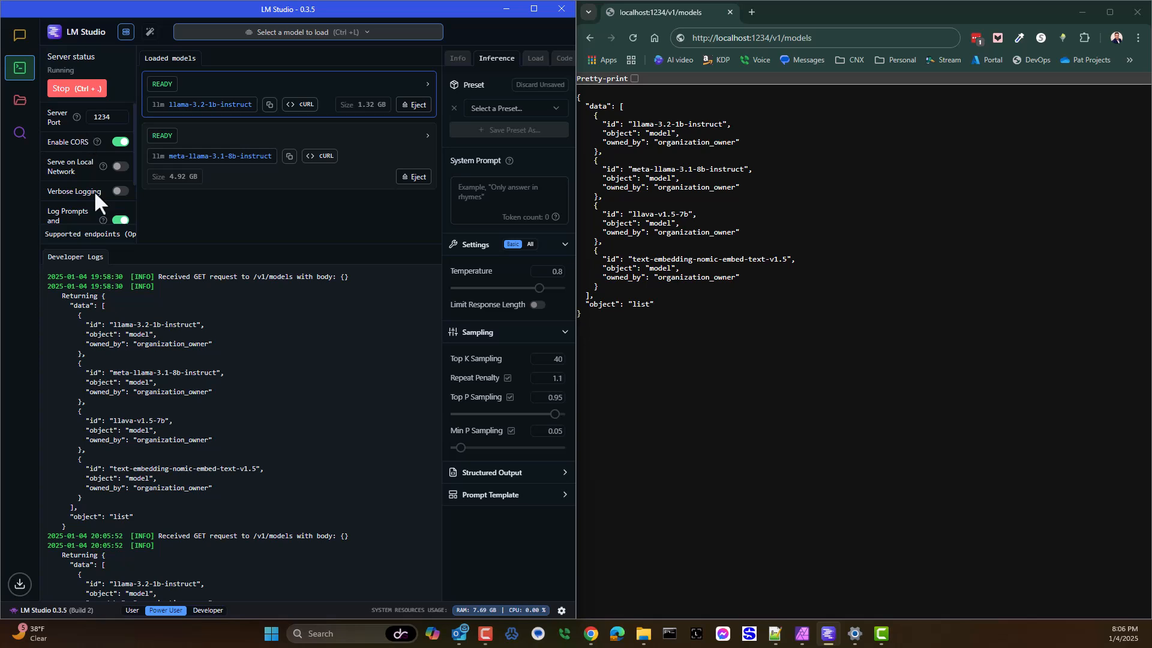
pyautogui.doubleClick(69, 235)
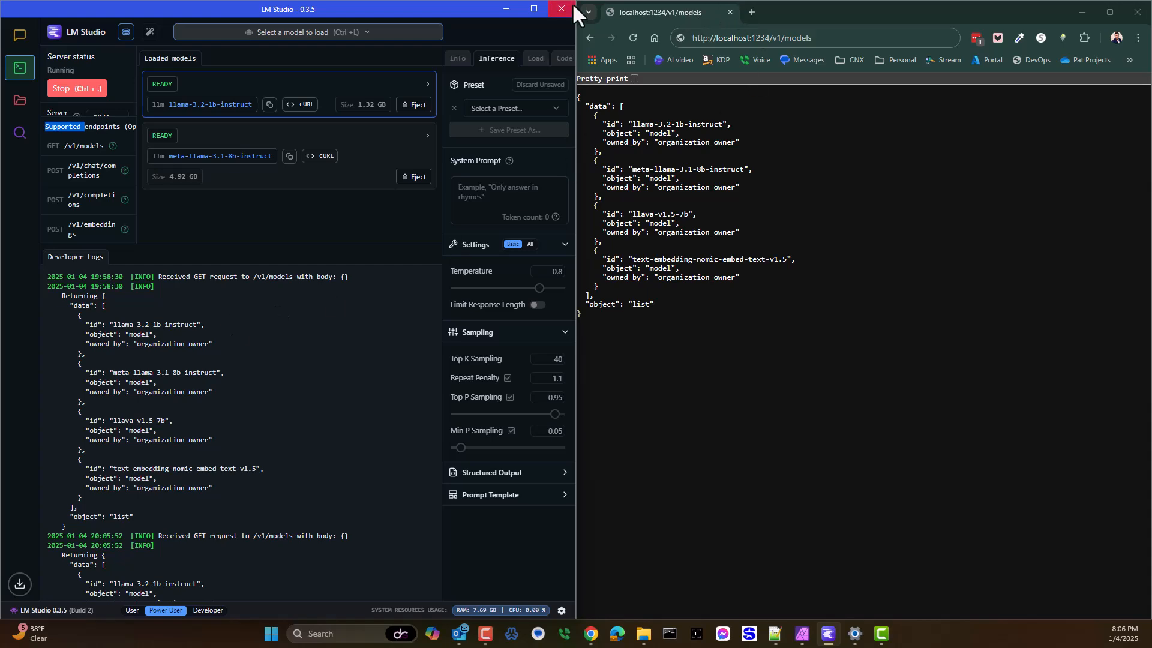
pyautogui.click(506, 9)
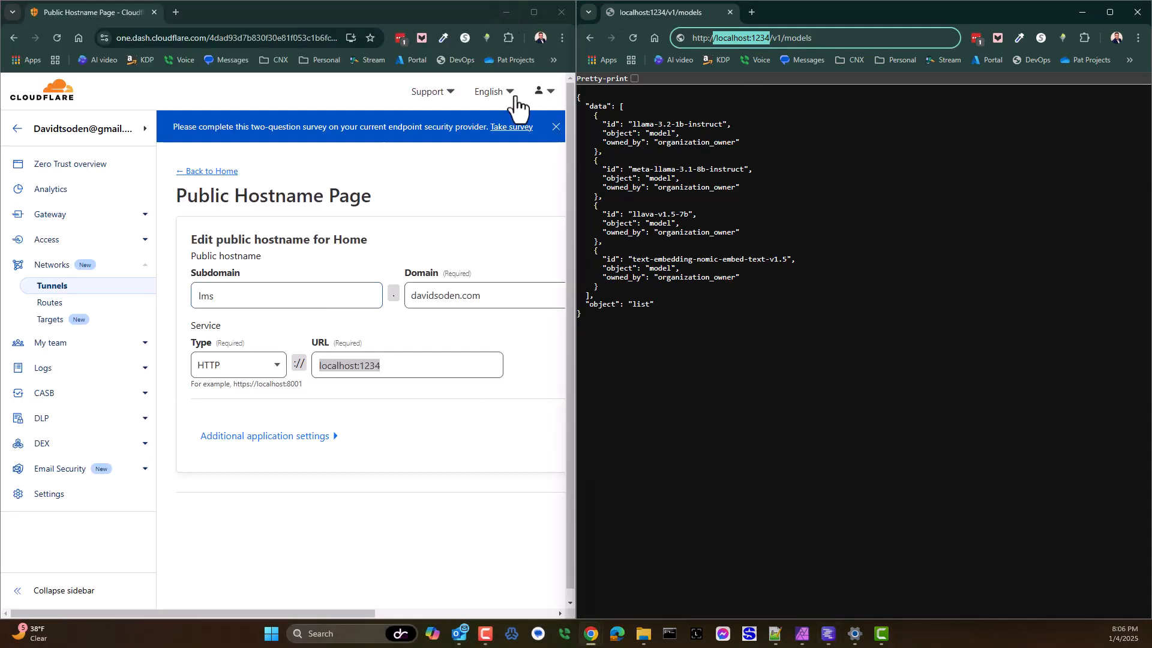
# Step: Maximize the Cloudflare window, return to the tunnels list and check the Home tunnel's status
pyautogui.click(526, 8)
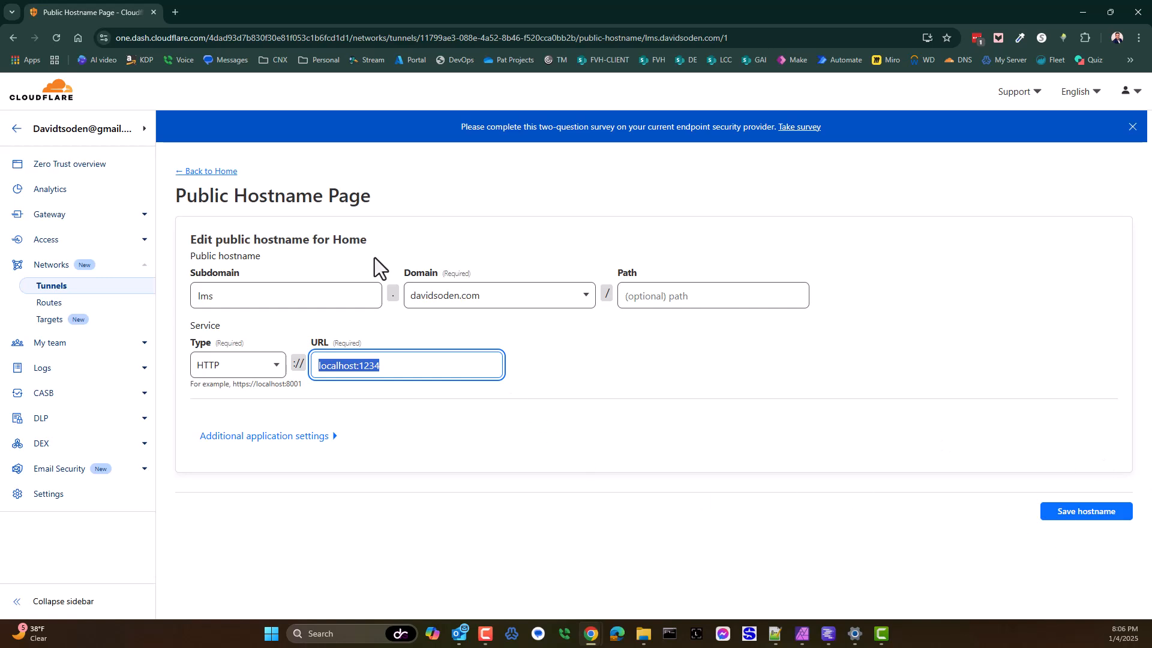
pyautogui.click(198, 172)
pyautogui.click(201, 172)
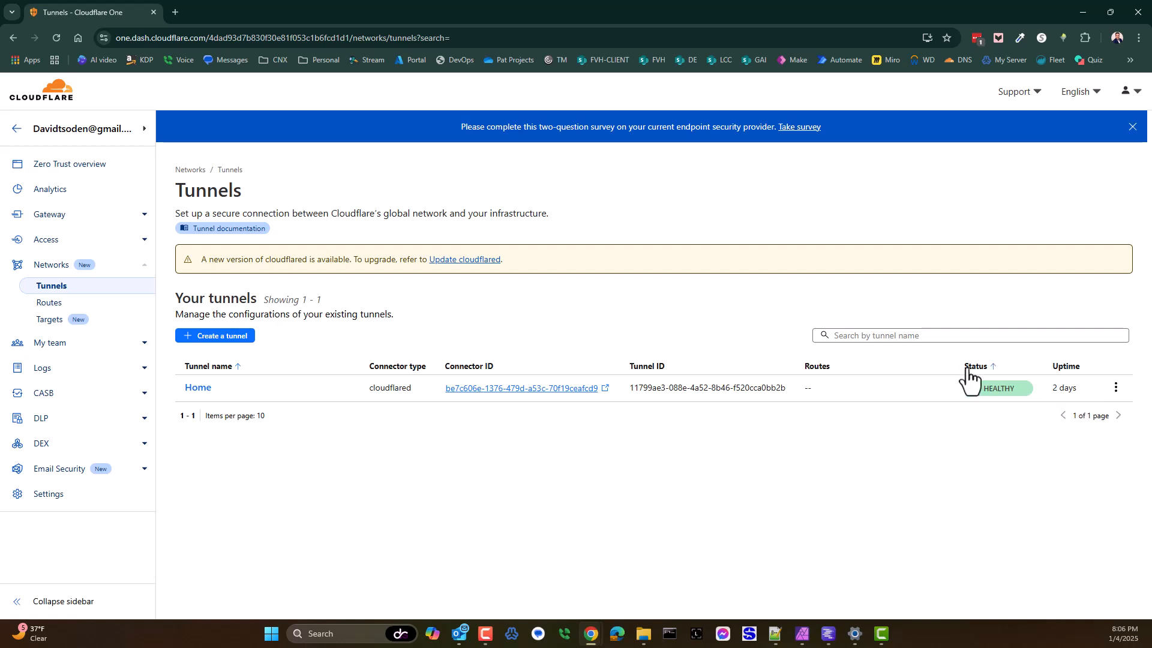
pyautogui.moveTo(974, 393)
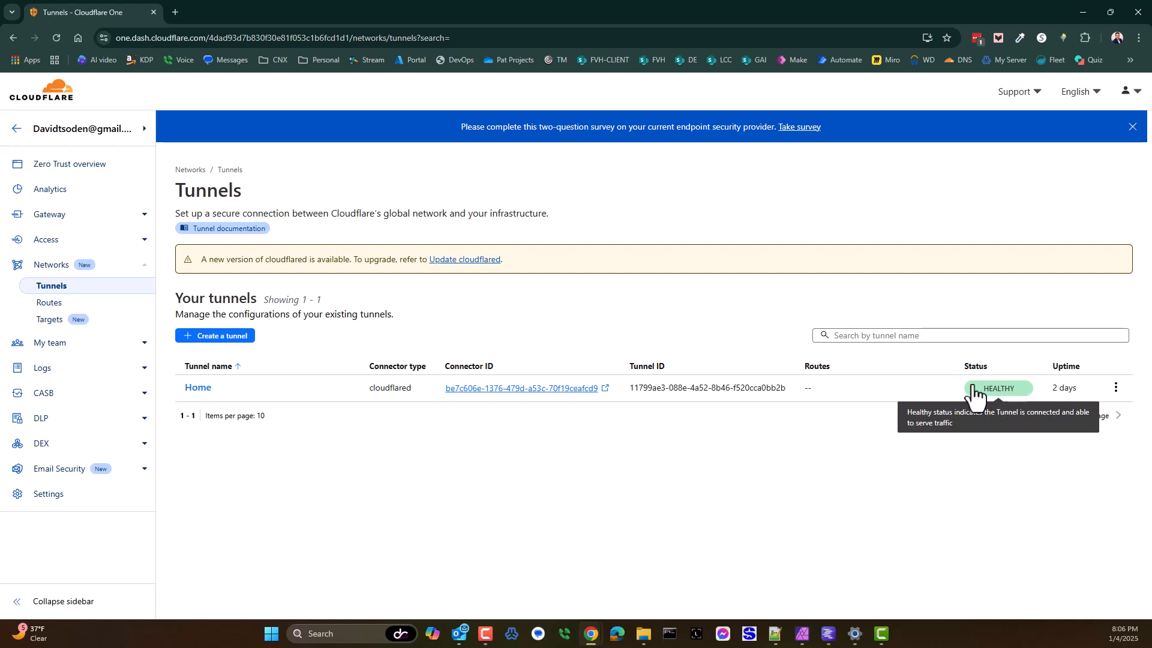
# Step: Open the Home tunnel's configuration and examine its overview, private networks and public hostnames, including the lms service address
pyautogui.click(1114, 388)
pyautogui.click(1092, 417)
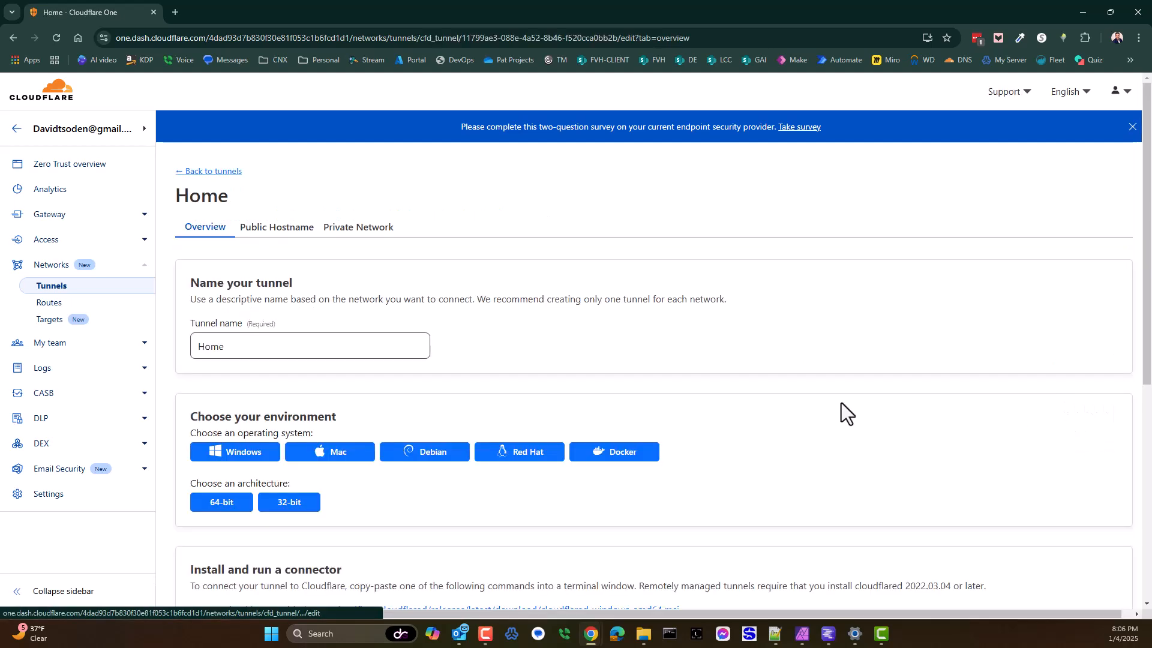
pyautogui.scroll(-6, 258, 342)
pyautogui.scroll(6, 300, 252)
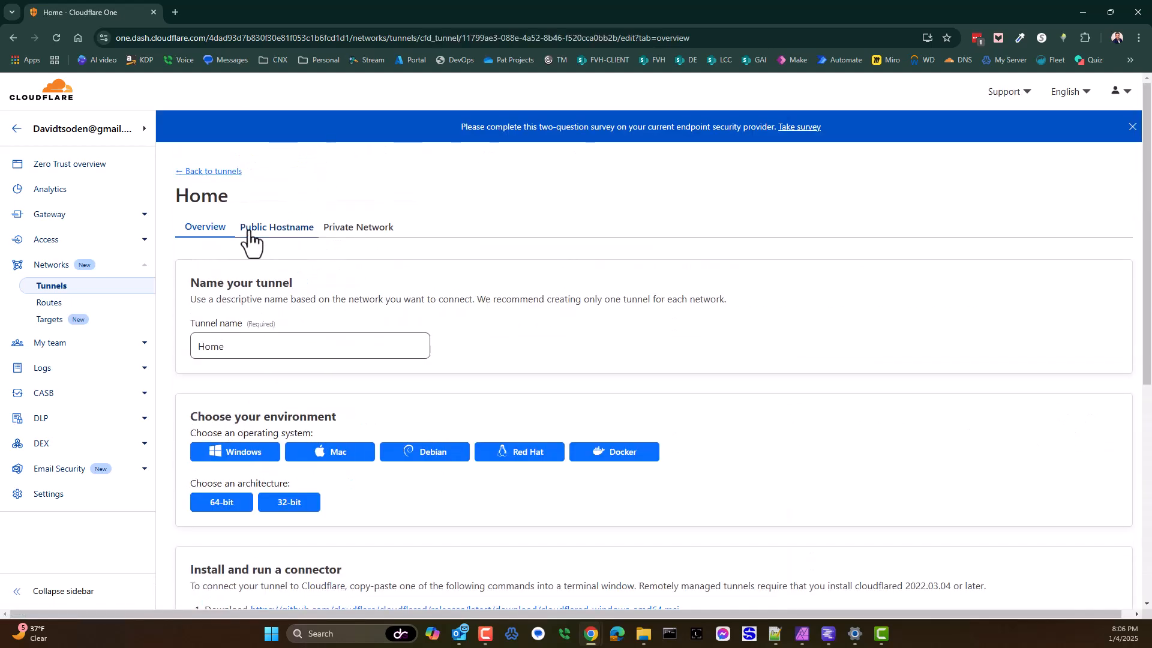
pyautogui.click(306, 230)
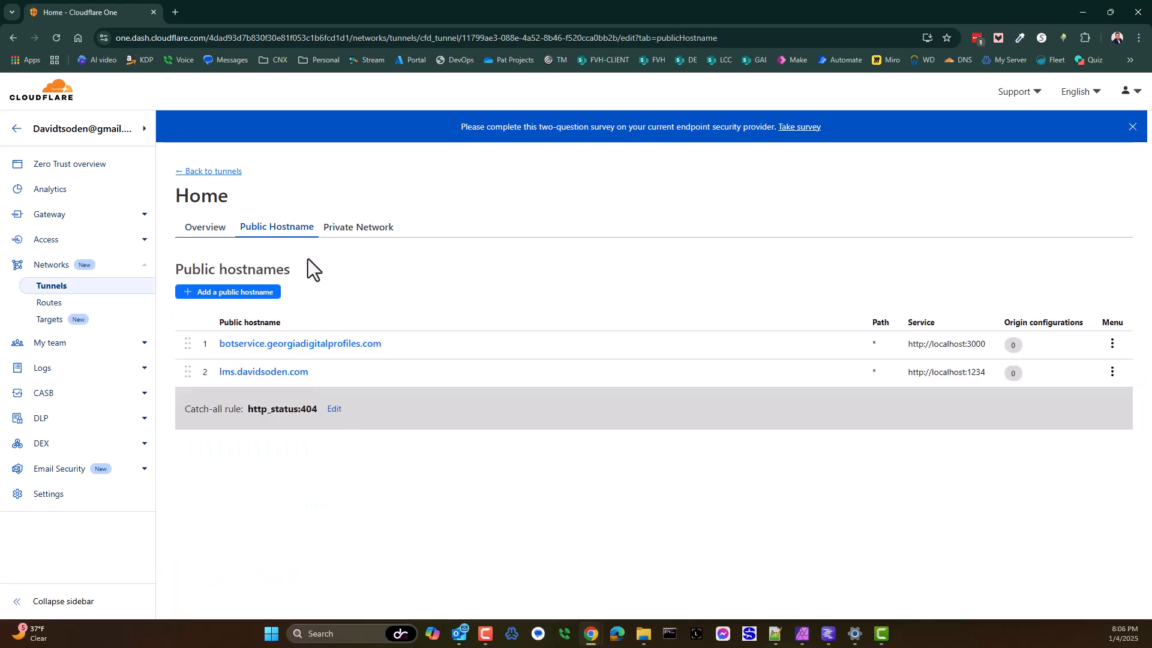
pyautogui.click(372, 234)
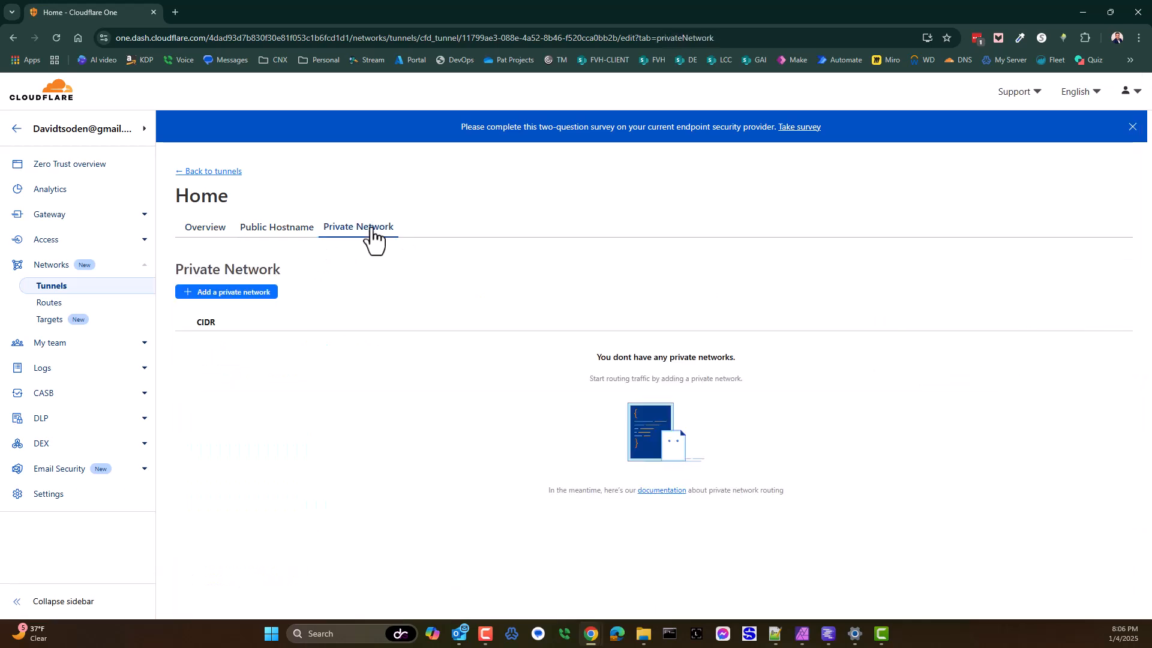
pyautogui.click(274, 234)
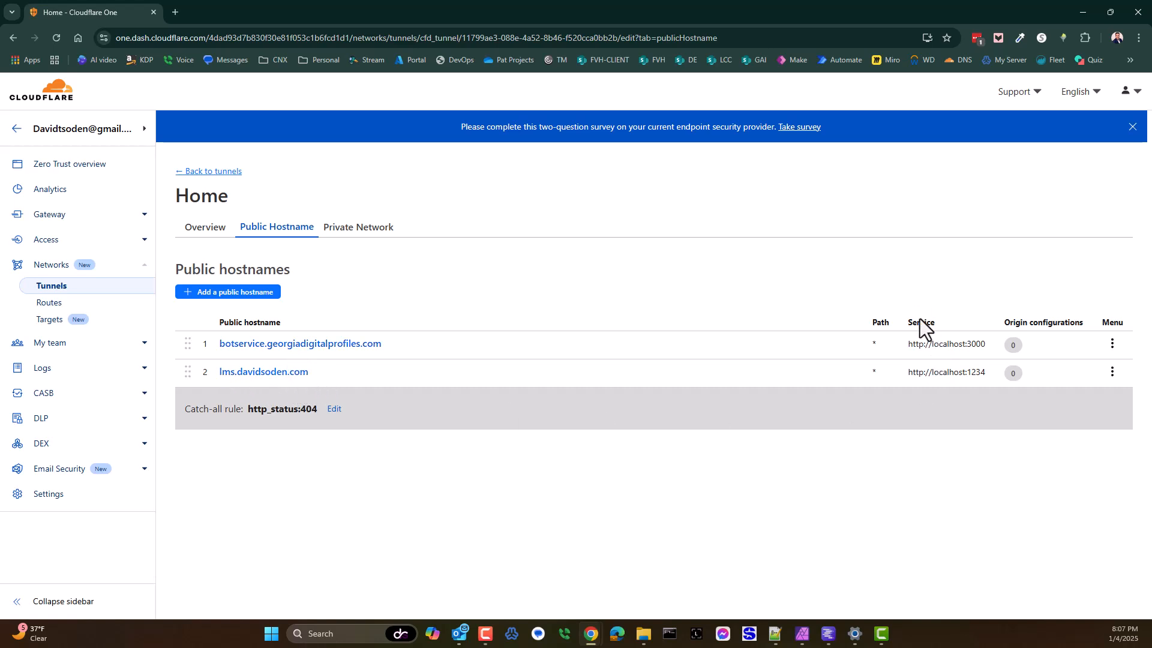
pyautogui.moveTo(919, 379); pyautogui.dragTo(984, 377)
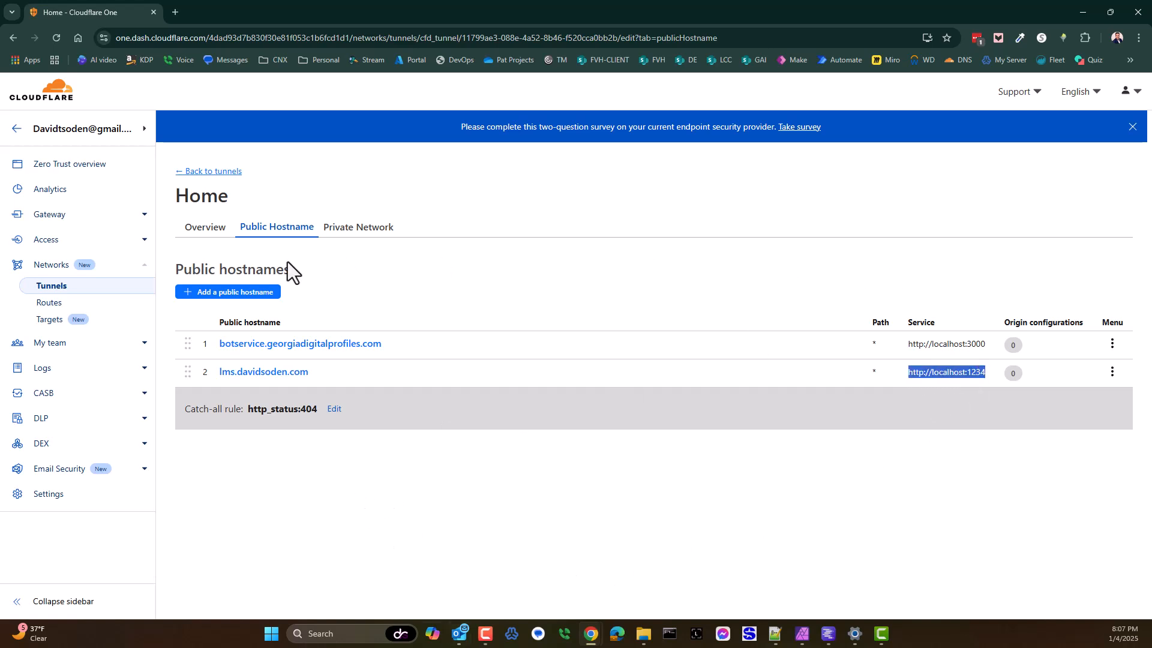
# Step: Reopen the Home tunnel's overview from the tunnels list and examine the environment choices and connector installation instructions
pyautogui.click(211, 172)
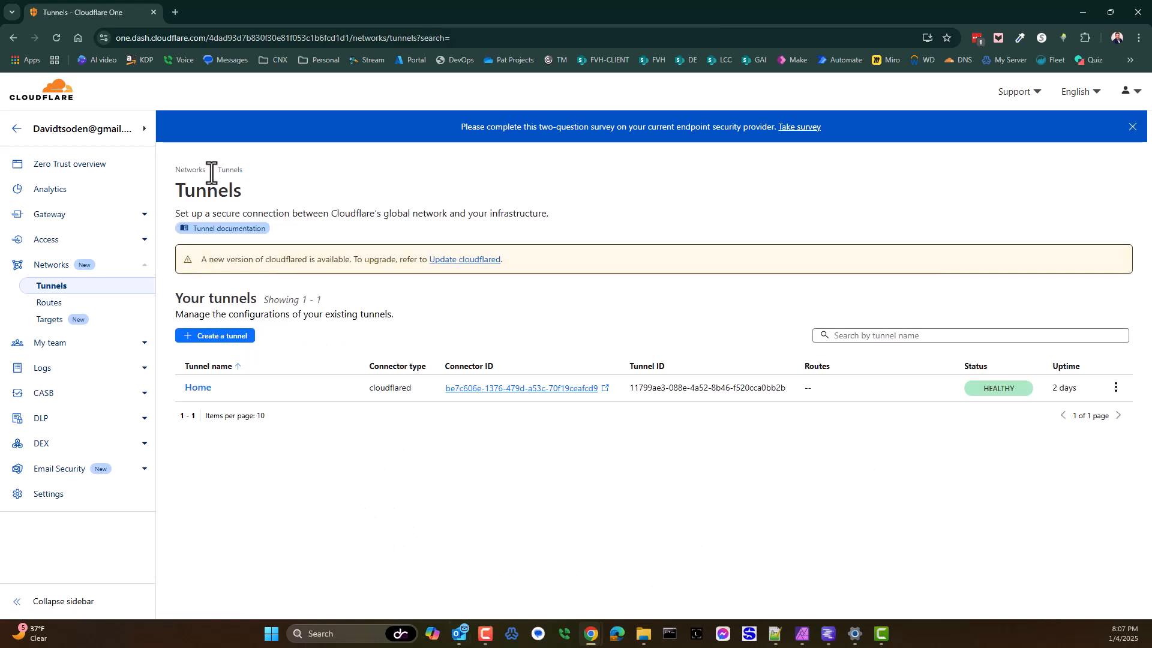
pyautogui.click(1115, 388)
pyautogui.click(1106, 414)
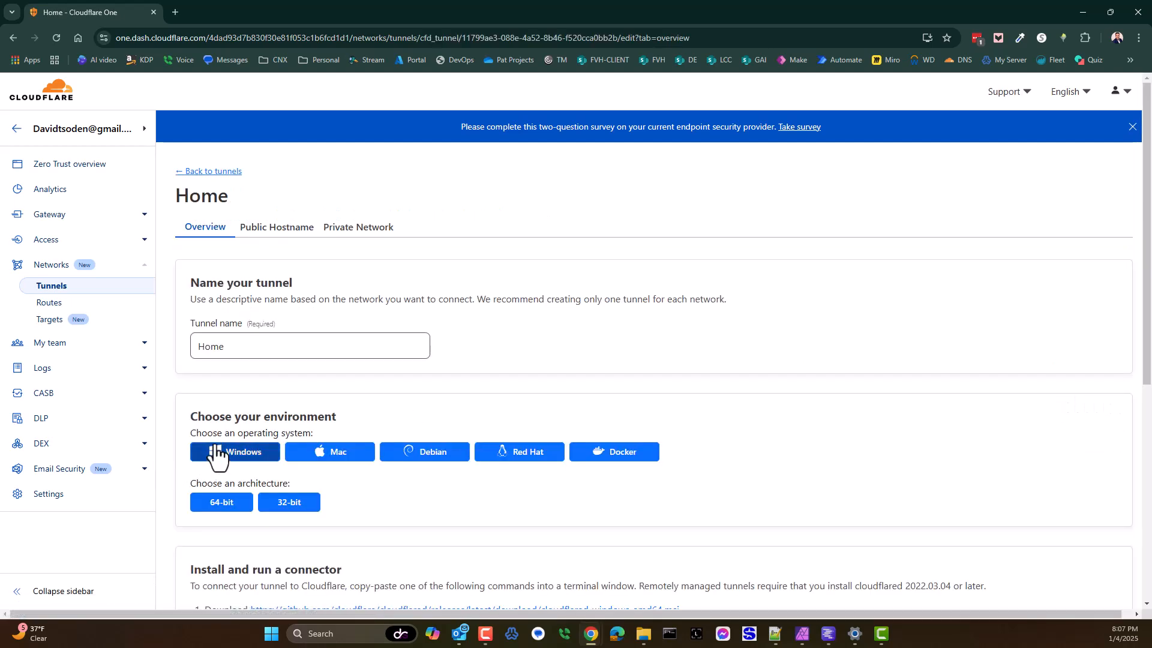
pyautogui.moveTo(188, 412); pyautogui.dragTo(336, 436)
pyautogui.scroll(-3, 484, 480)
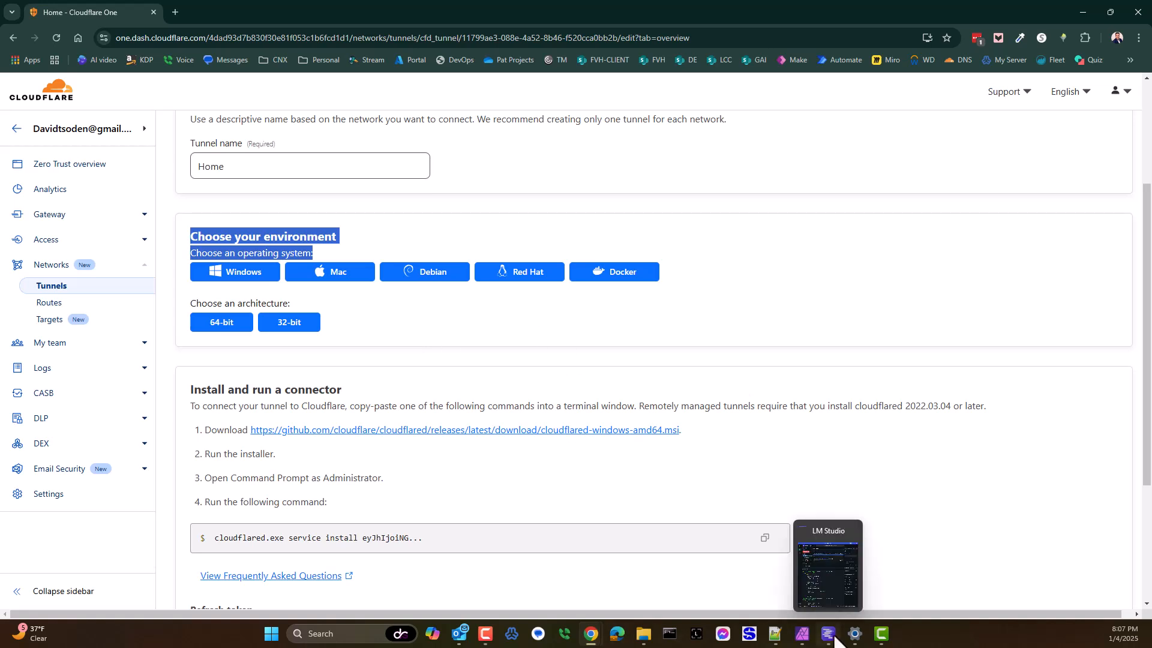
# Step: Check the cloudflared entry in Windows' installed apps, and return to Cloudflare's tunnels list to inspect the Home tunnel's status
pyautogui.click(855, 633)
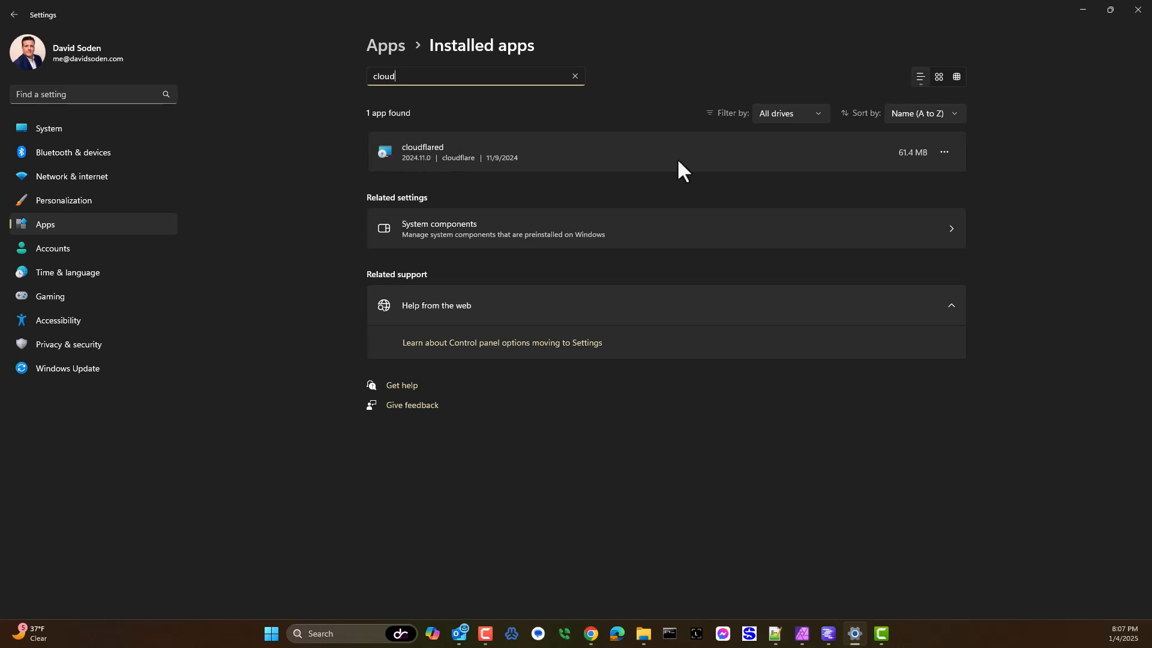
pyautogui.click(1083, 9)
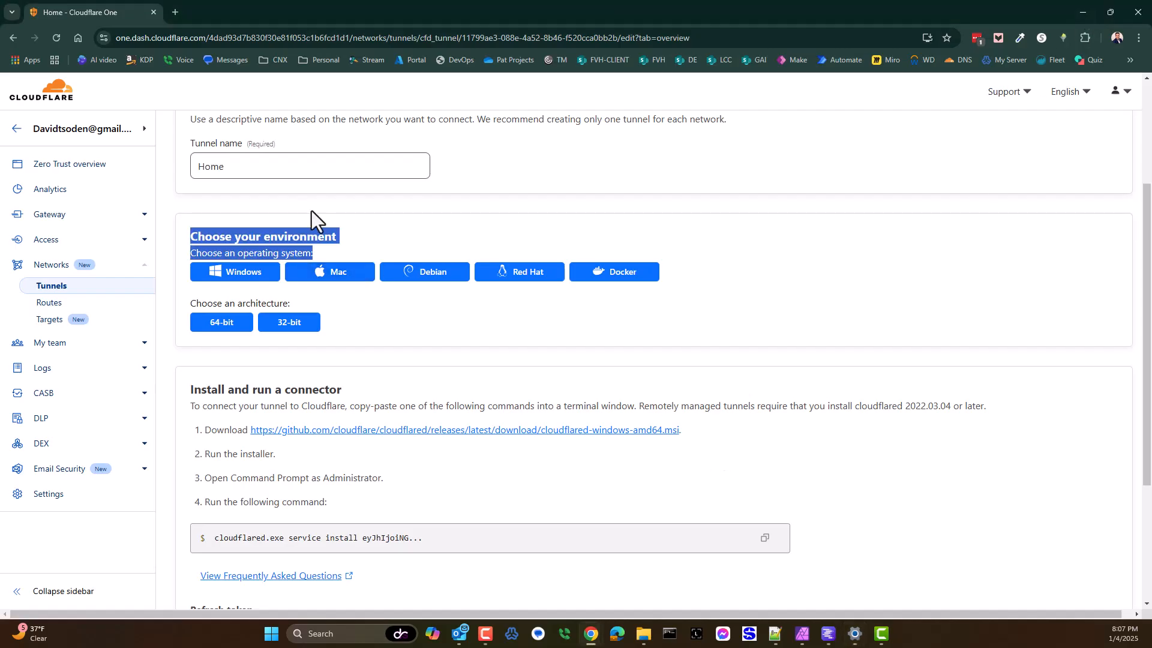
pyautogui.scroll(3, 228, 180)
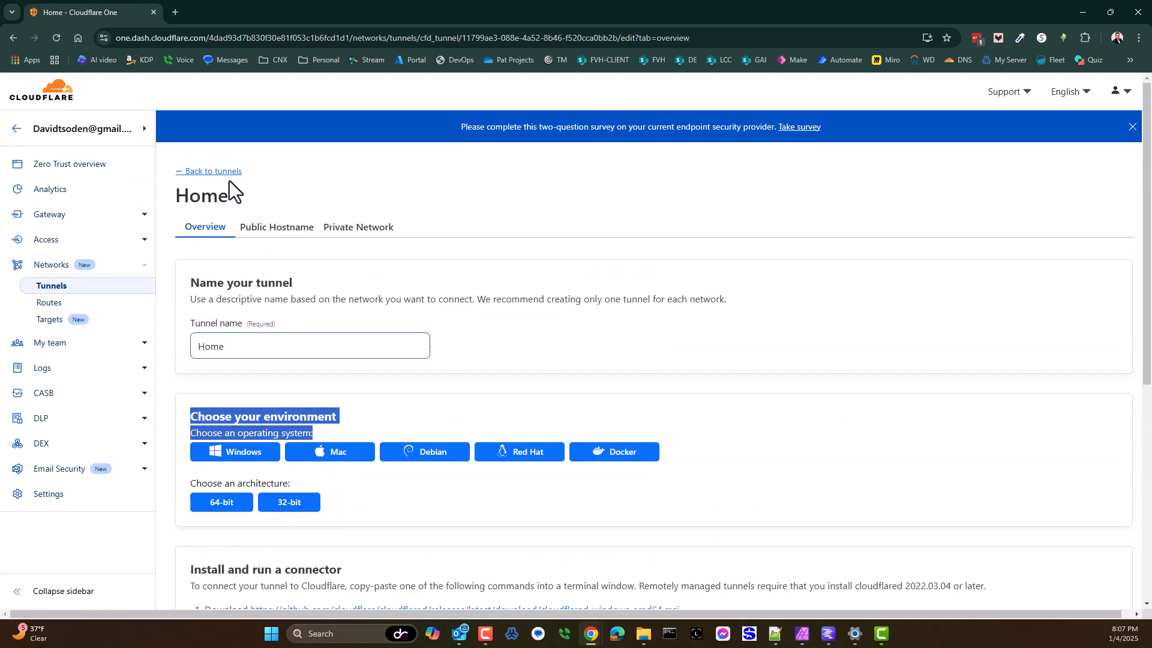
pyautogui.click(191, 172)
pyautogui.moveTo(1014, 396)
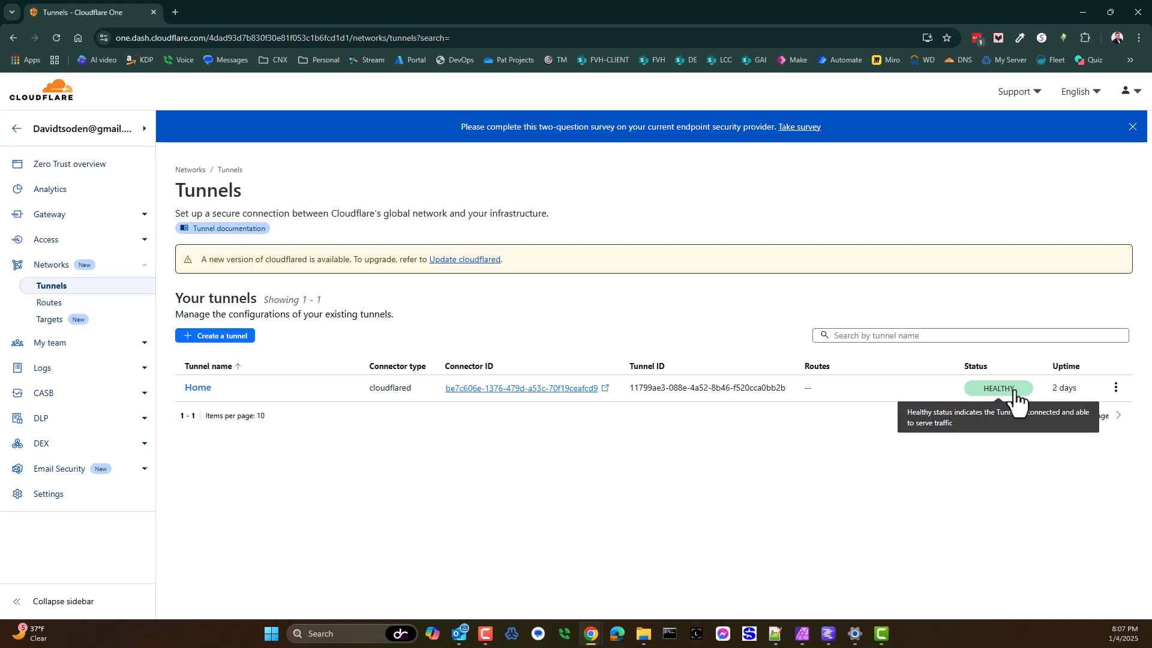
# Step: Reopen the Home tunnel's configuration and review its environment choices and the cloudflared connector installation instructions
pyautogui.click(1116, 388)
pyautogui.click(1087, 419)
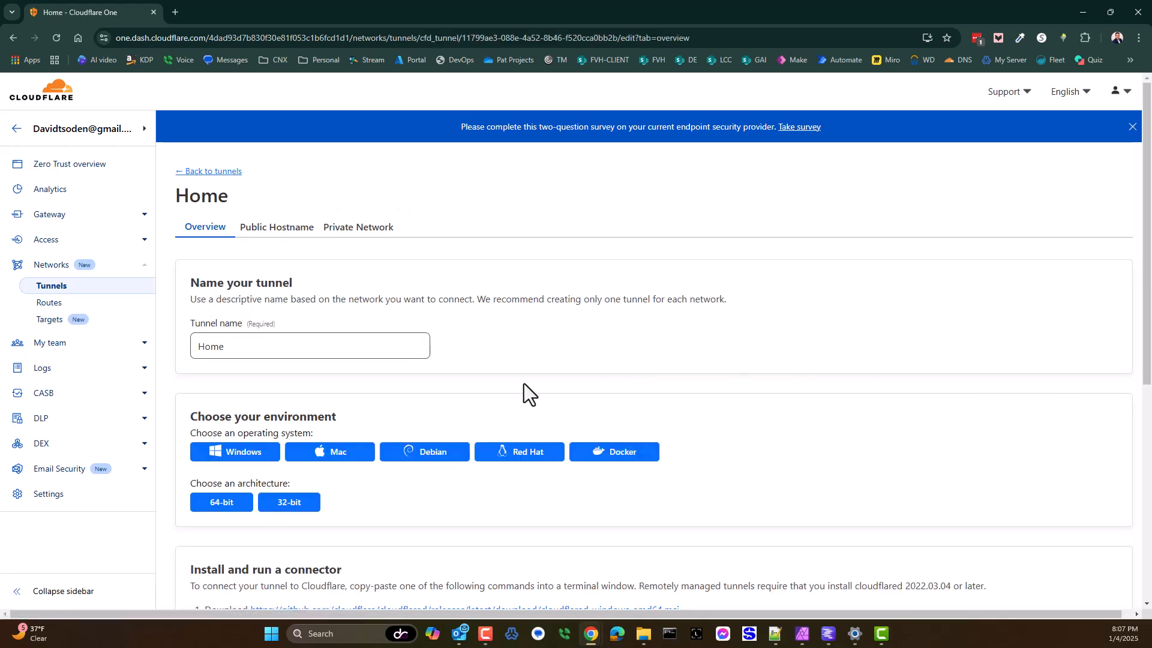
pyautogui.scroll(-5, 402, 415)
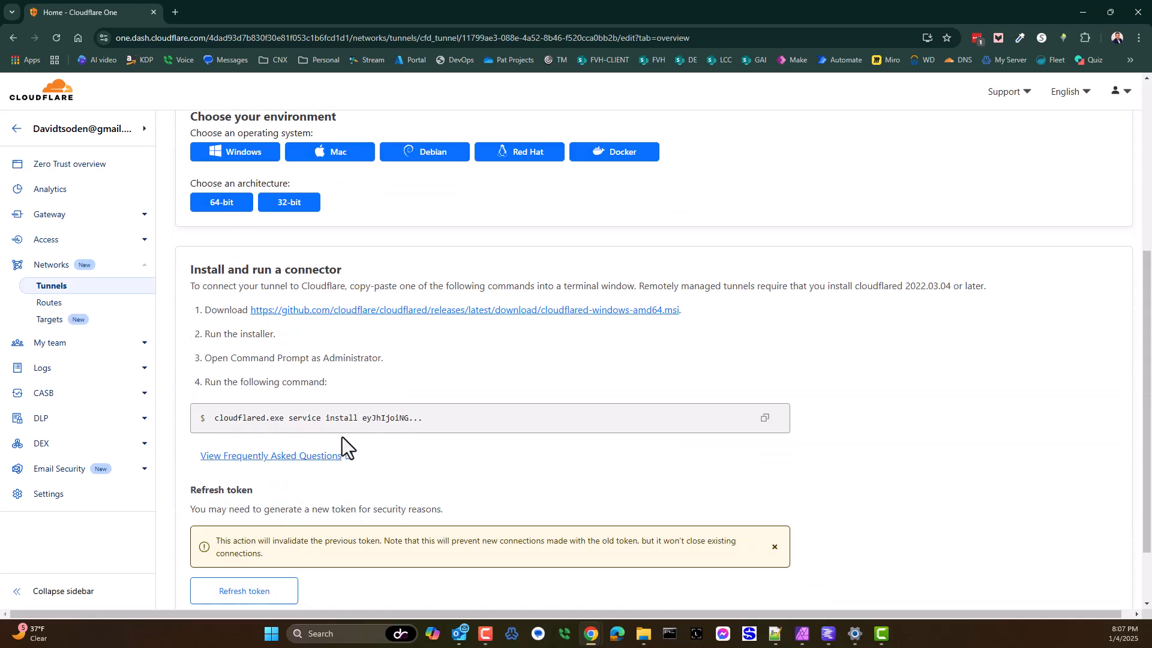
pyautogui.scroll(5, 450, 372)
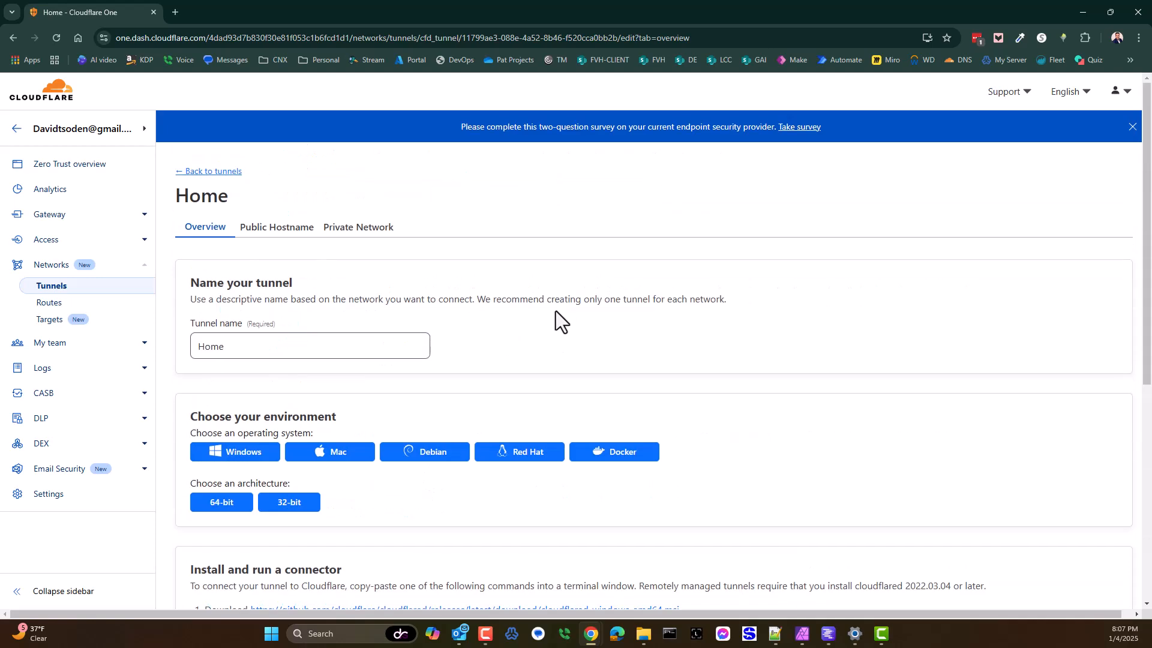
# Step: Open the Home tunnel's lms public hostname for editing and examine its service URL and subdomain
pyautogui.click(268, 234)
pyautogui.click(237, 375)
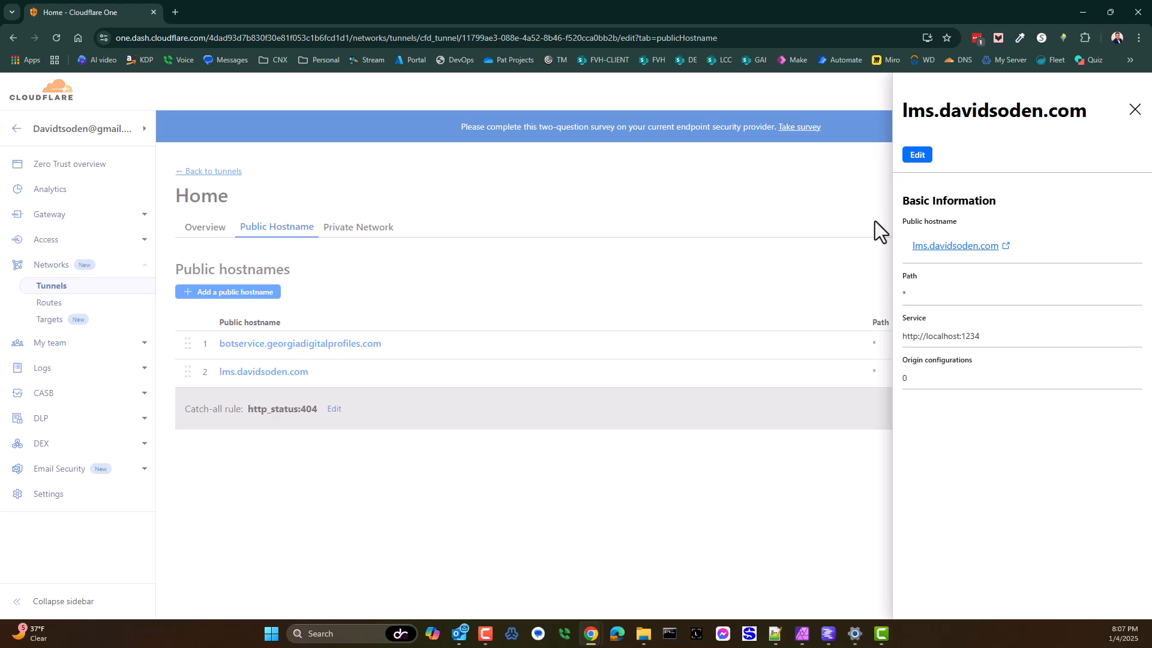
pyautogui.click(917, 155)
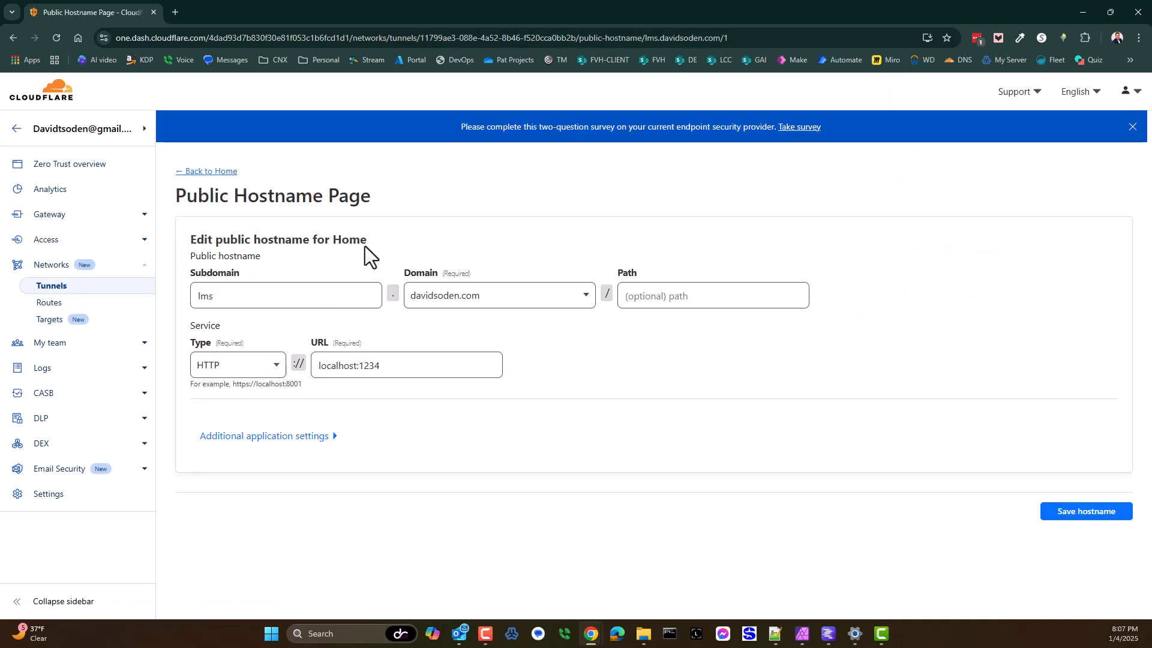
pyautogui.moveTo(402, 366); pyautogui.dragTo(308, 365)
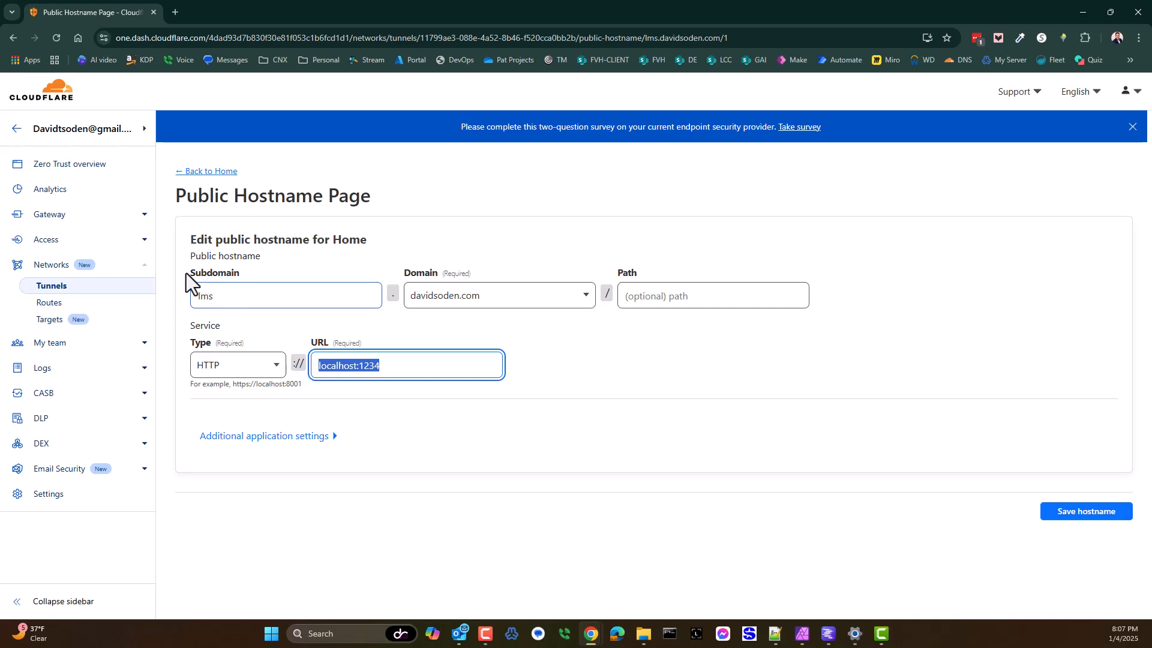
pyautogui.moveTo(186, 272); pyautogui.dragTo(240, 272)
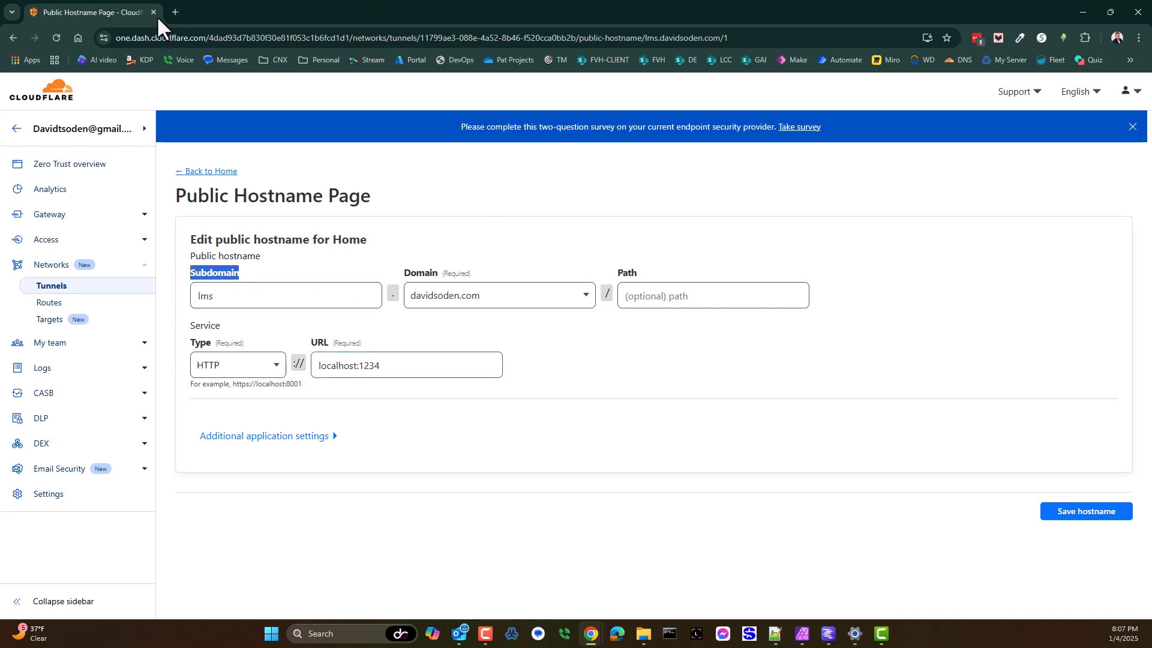
# Step: Load localhost:1234/v1/models in a new browser tab to test the local server
pyautogui.click(174, 12)
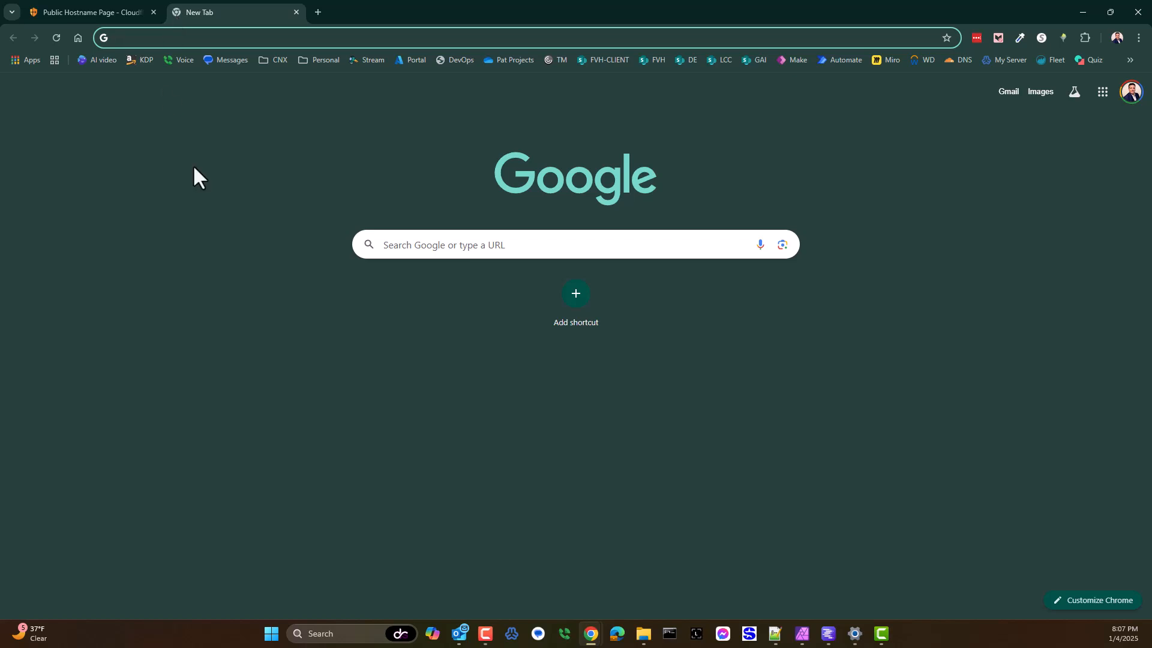
pyautogui.write('localhost:1234/v1/models')
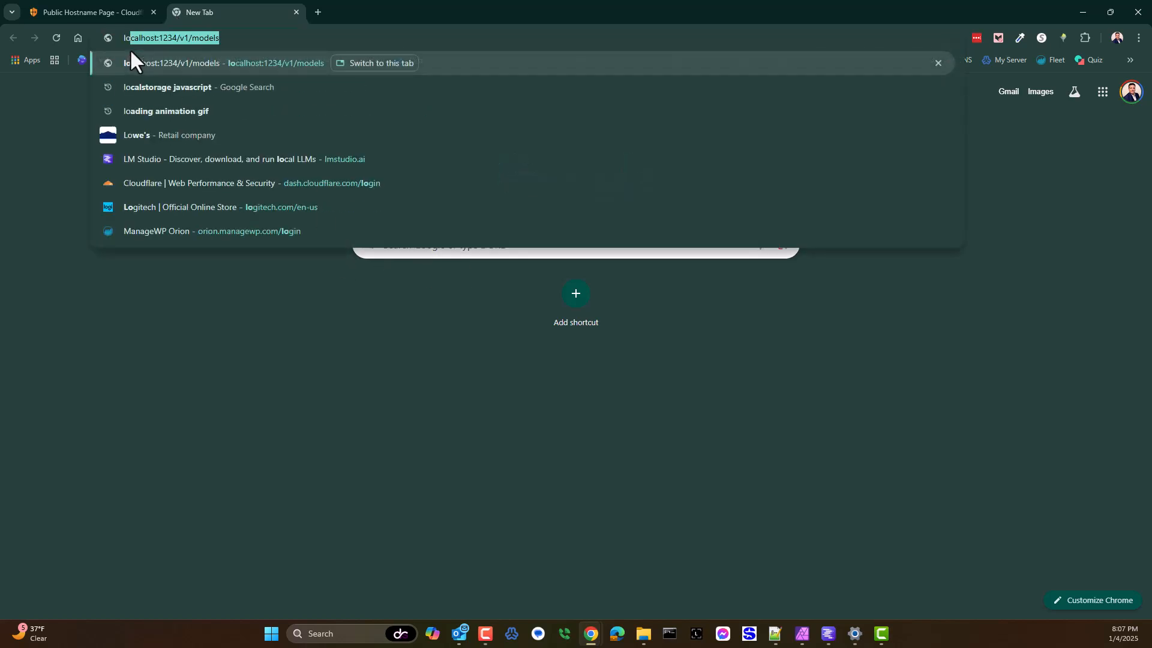
pyautogui.press('Return')
# Step: Load the /v1/models endpoint through the custom domain's lms public hostname in the same tab
pyautogui.click(126, 37)
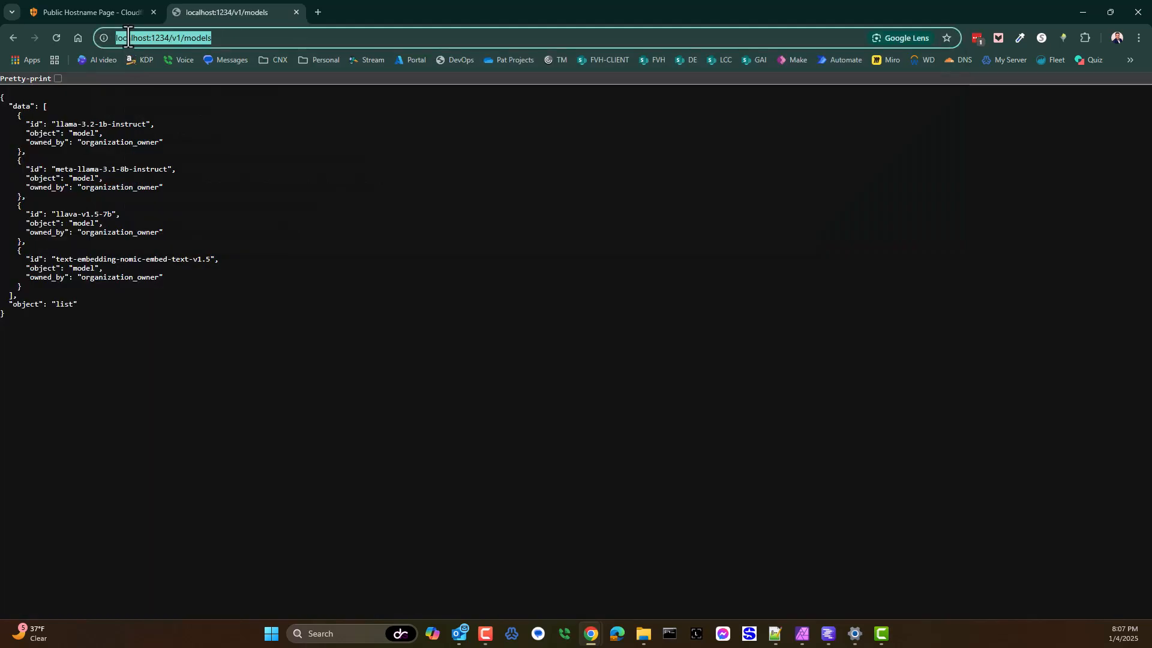
pyautogui.write('lms')
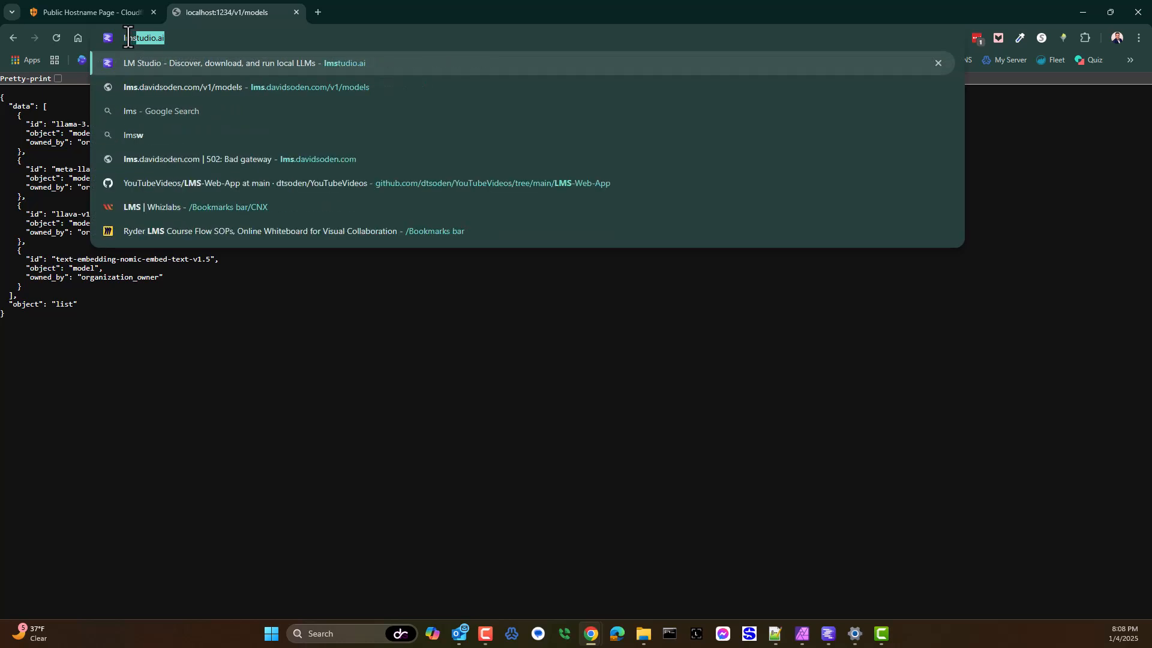
pyautogui.write('.davidsoden.com/v1/models')
pyautogui.press('Return')
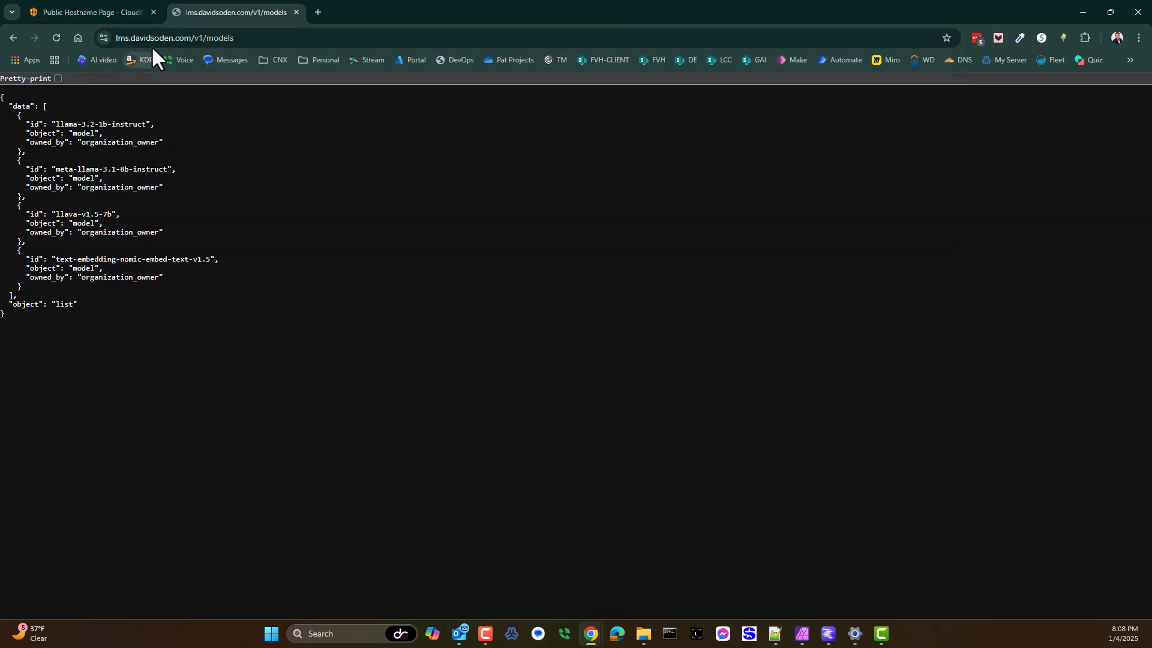
# Step: Select the public models address, and bring up LM Studio briefly to view its server status and loaded models
pyautogui.click(233, 39)
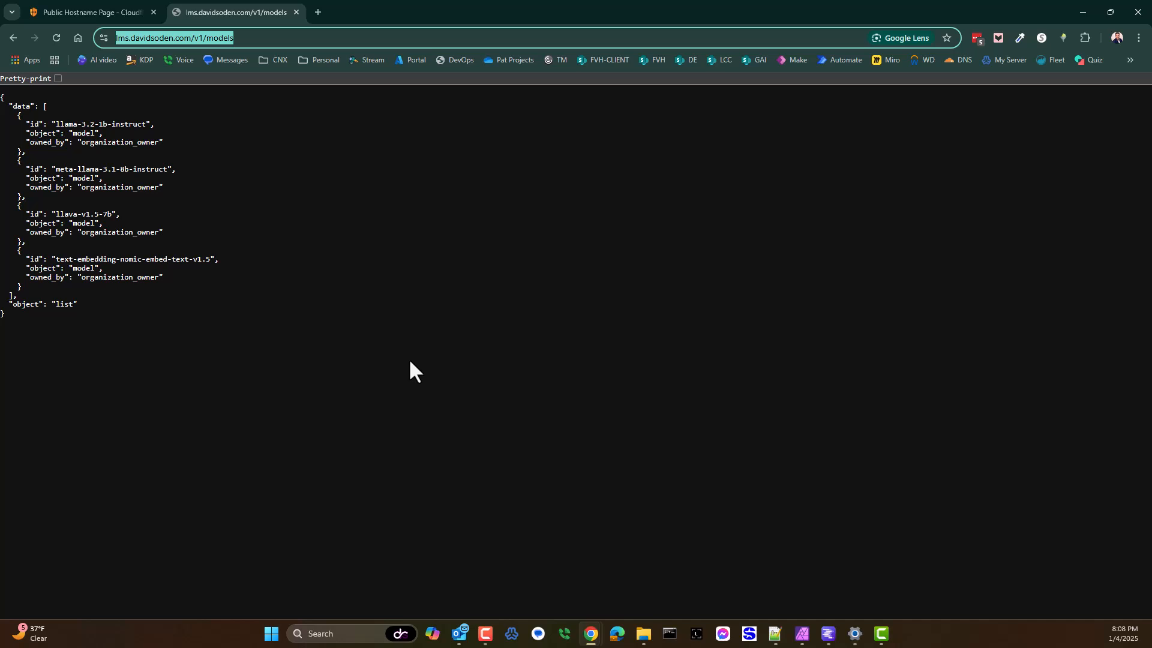
pyautogui.click(828, 633)
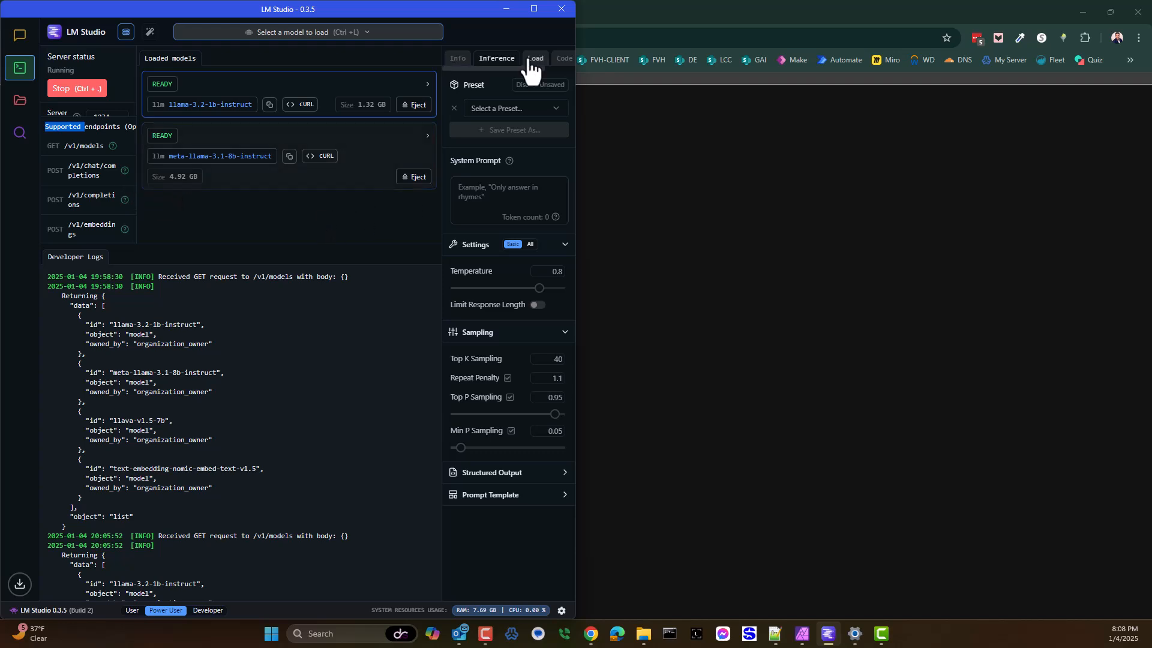
pyautogui.click(505, 9)
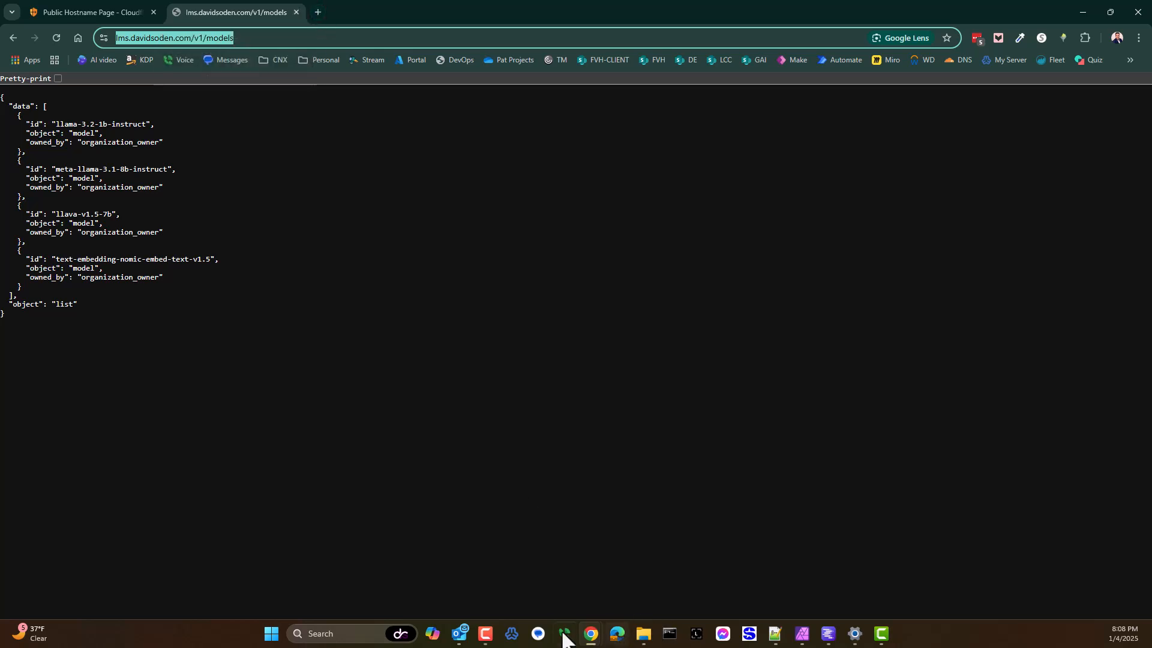
pyautogui.click(617, 634)
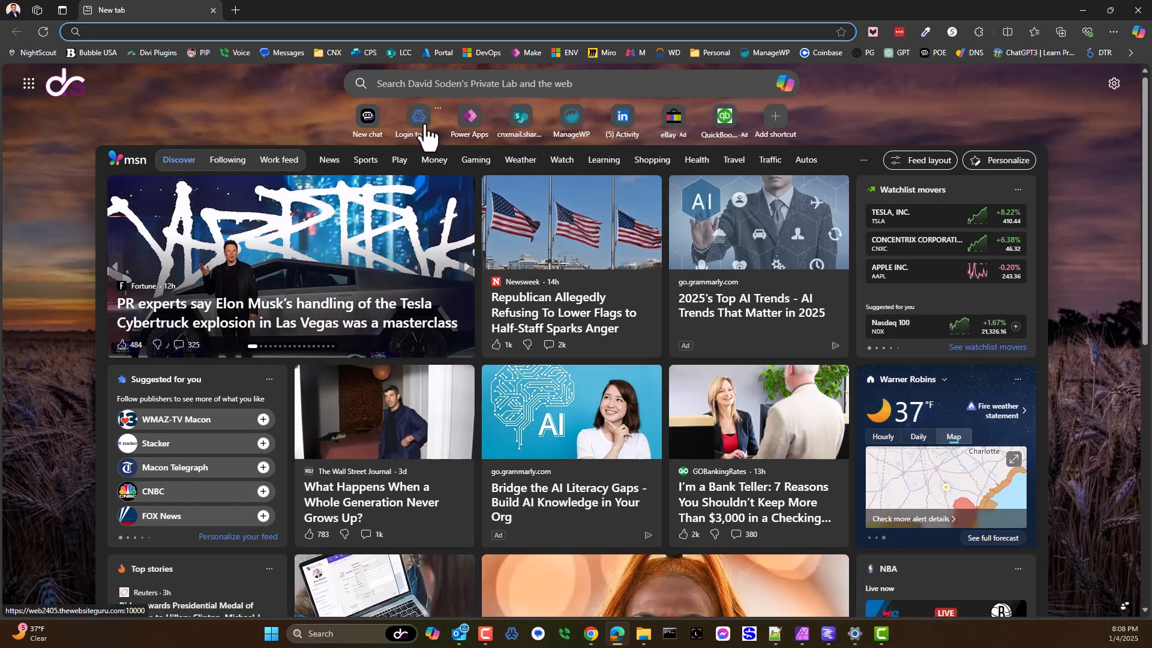
pyautogui.click(469, 120)
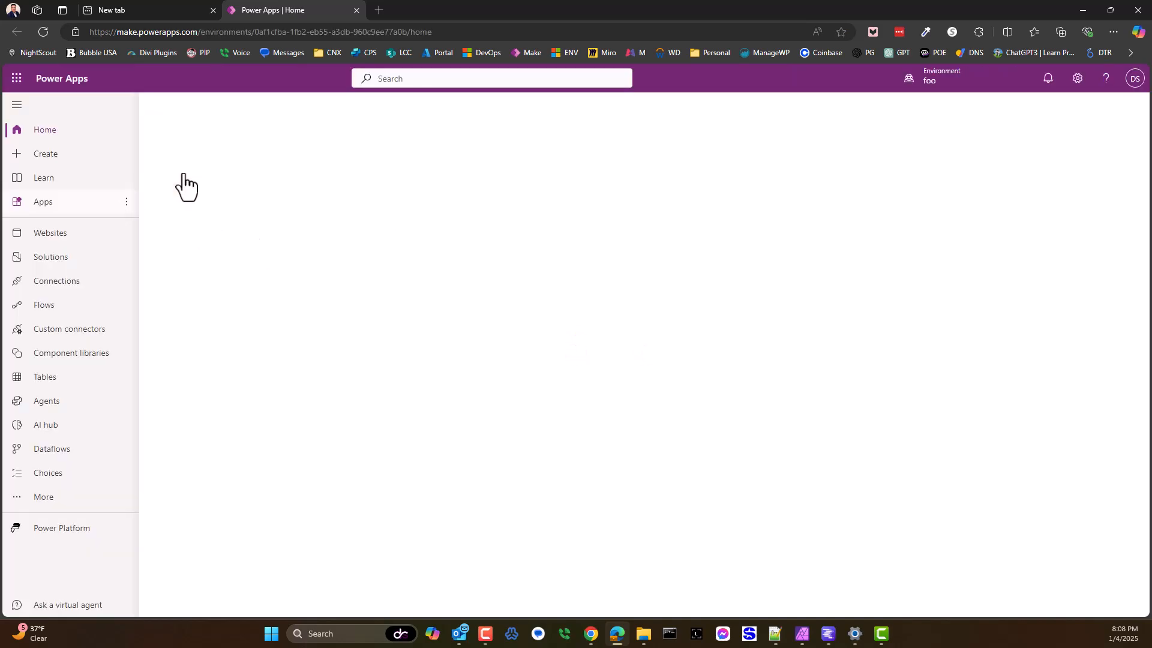
pyautogui.click(154, 11)
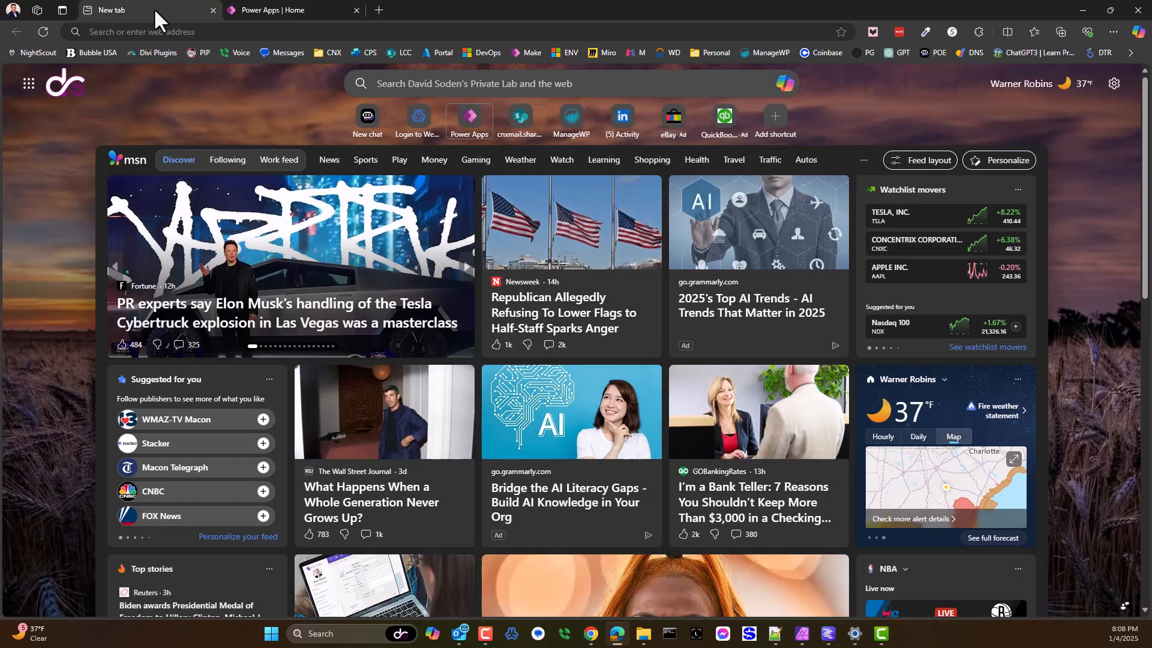
pyautogui.click(828, 633)
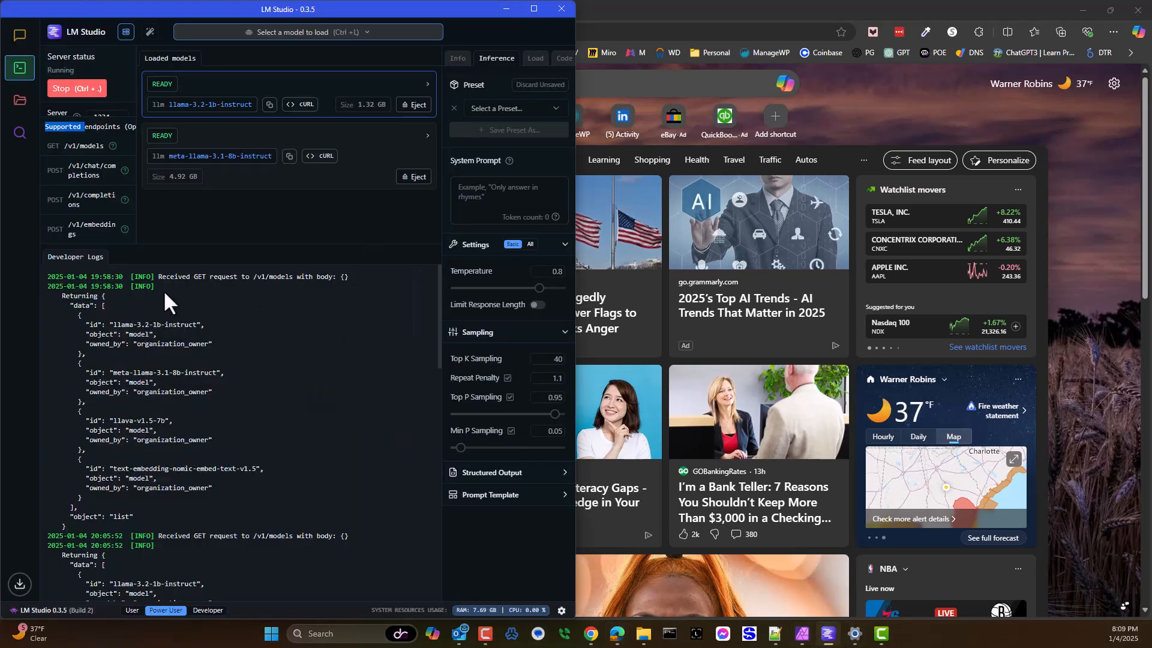